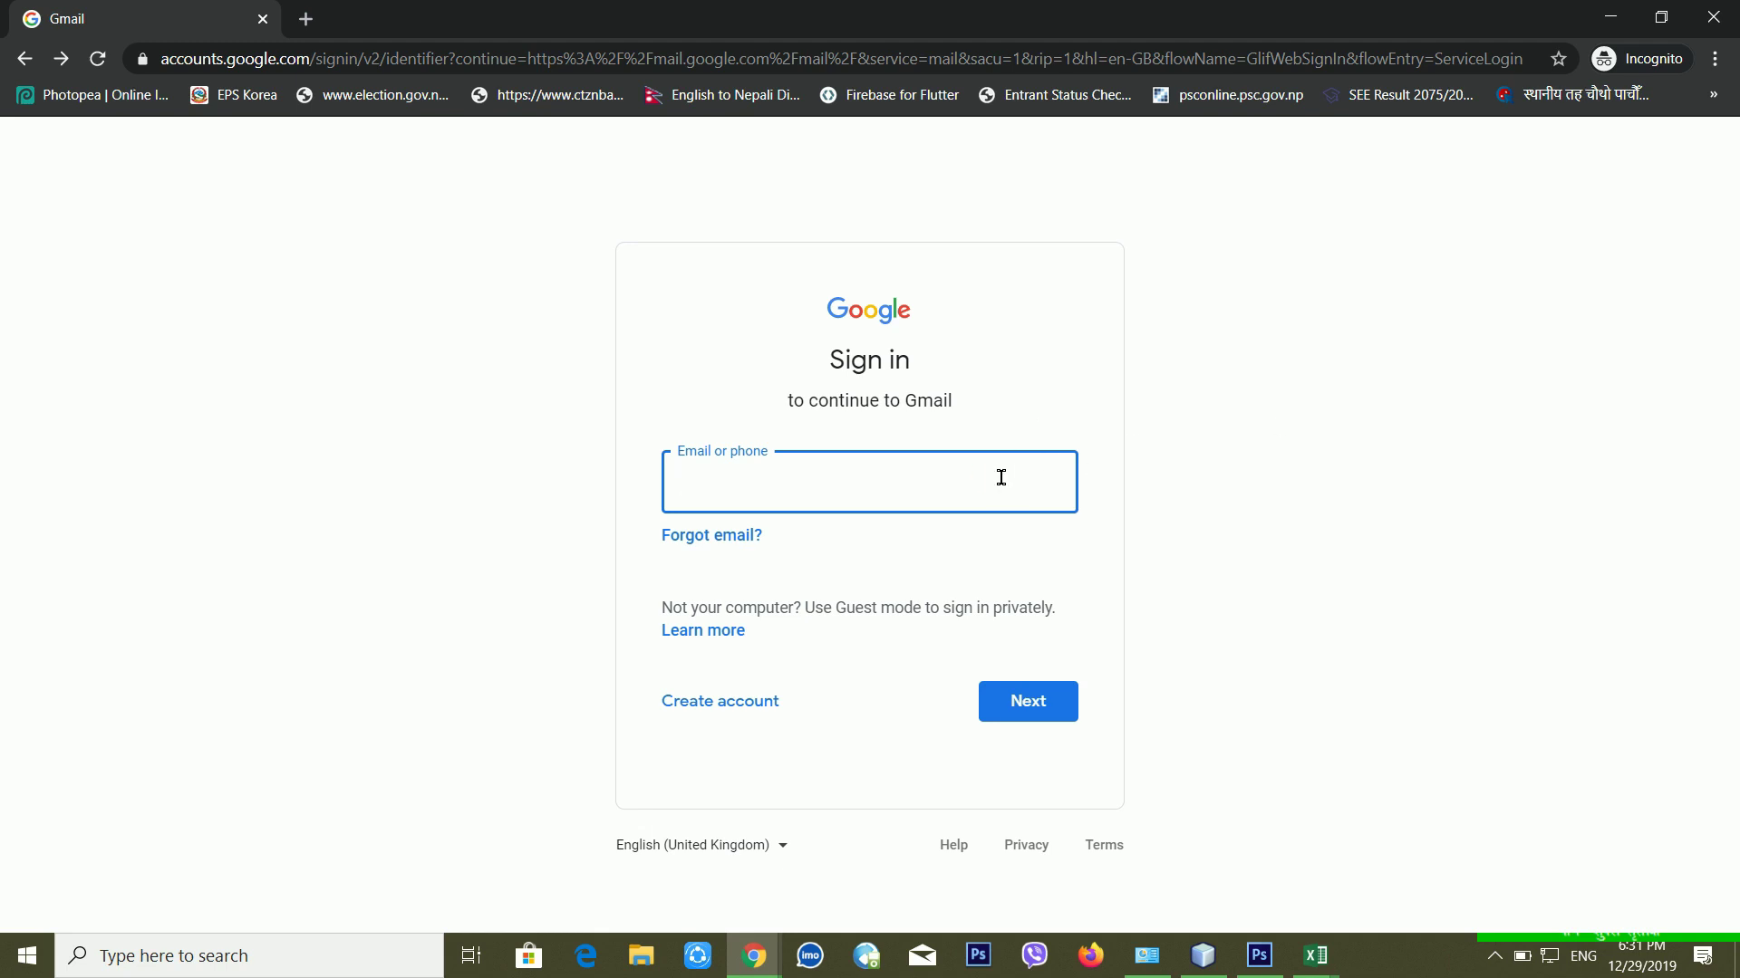
Step: Sign in with the account e-mail and a password, then choose 'Forgot password?' after it is rejected
{"action": "key", "text": "Return"}
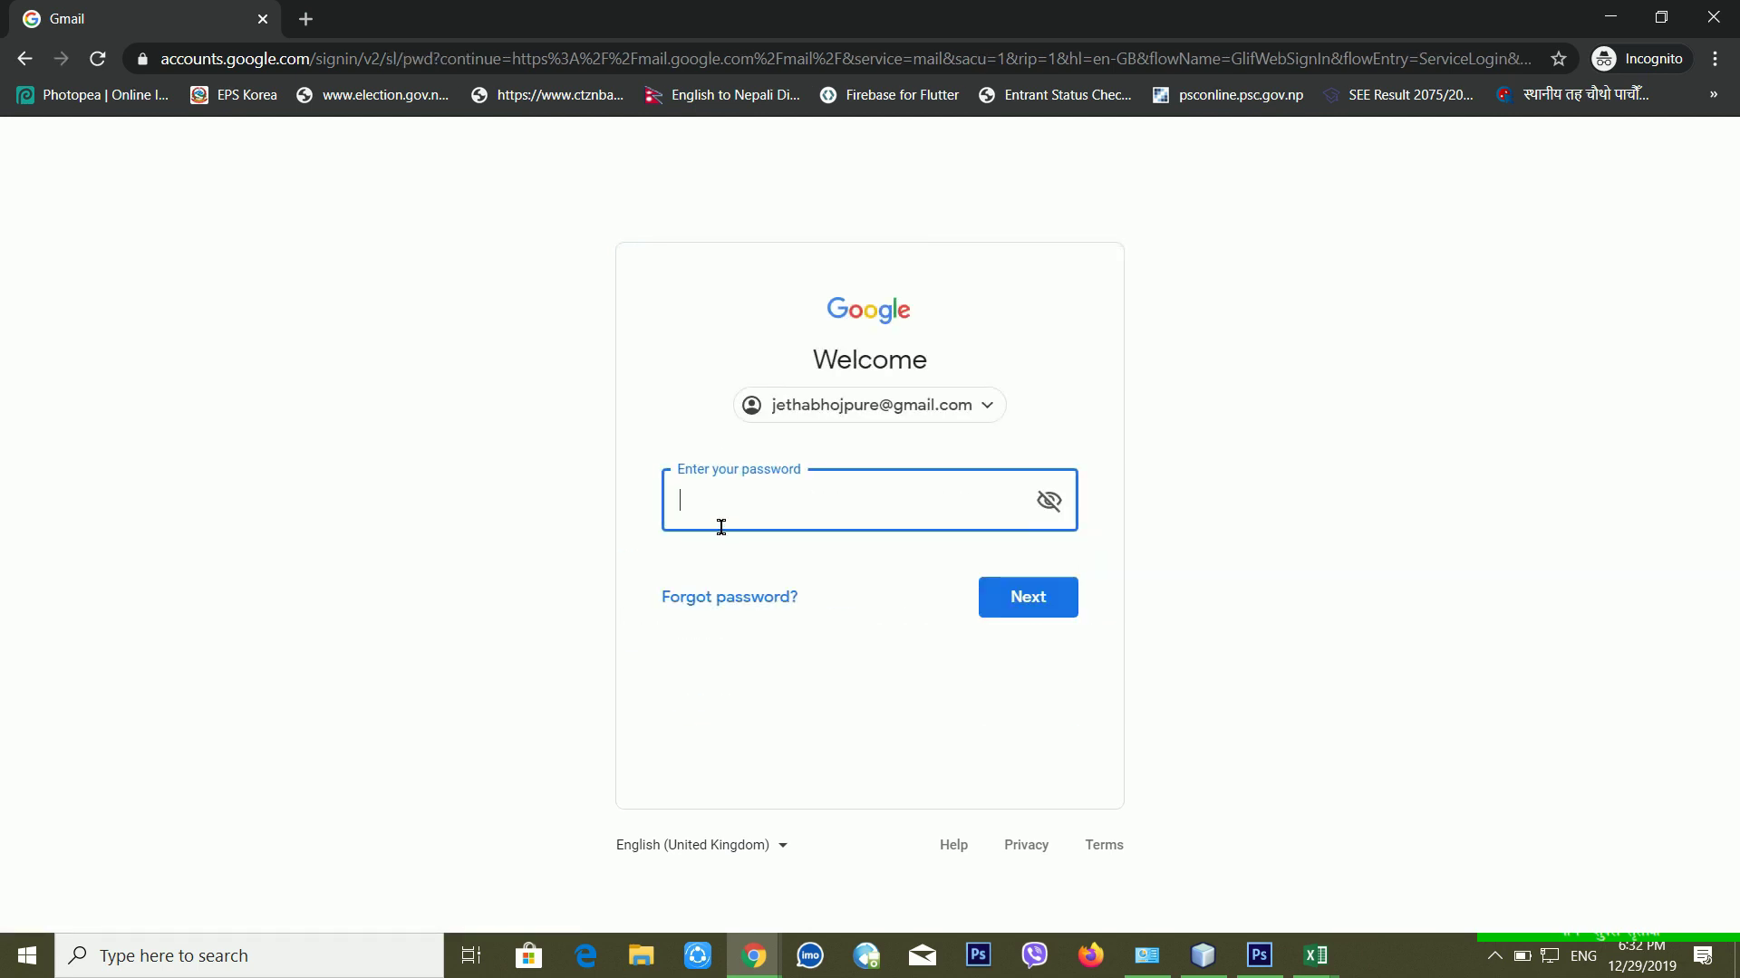
{"action": "type", "text": "••••••••••"}
{"action": "left_click", "coordinate": [1040, 607]}
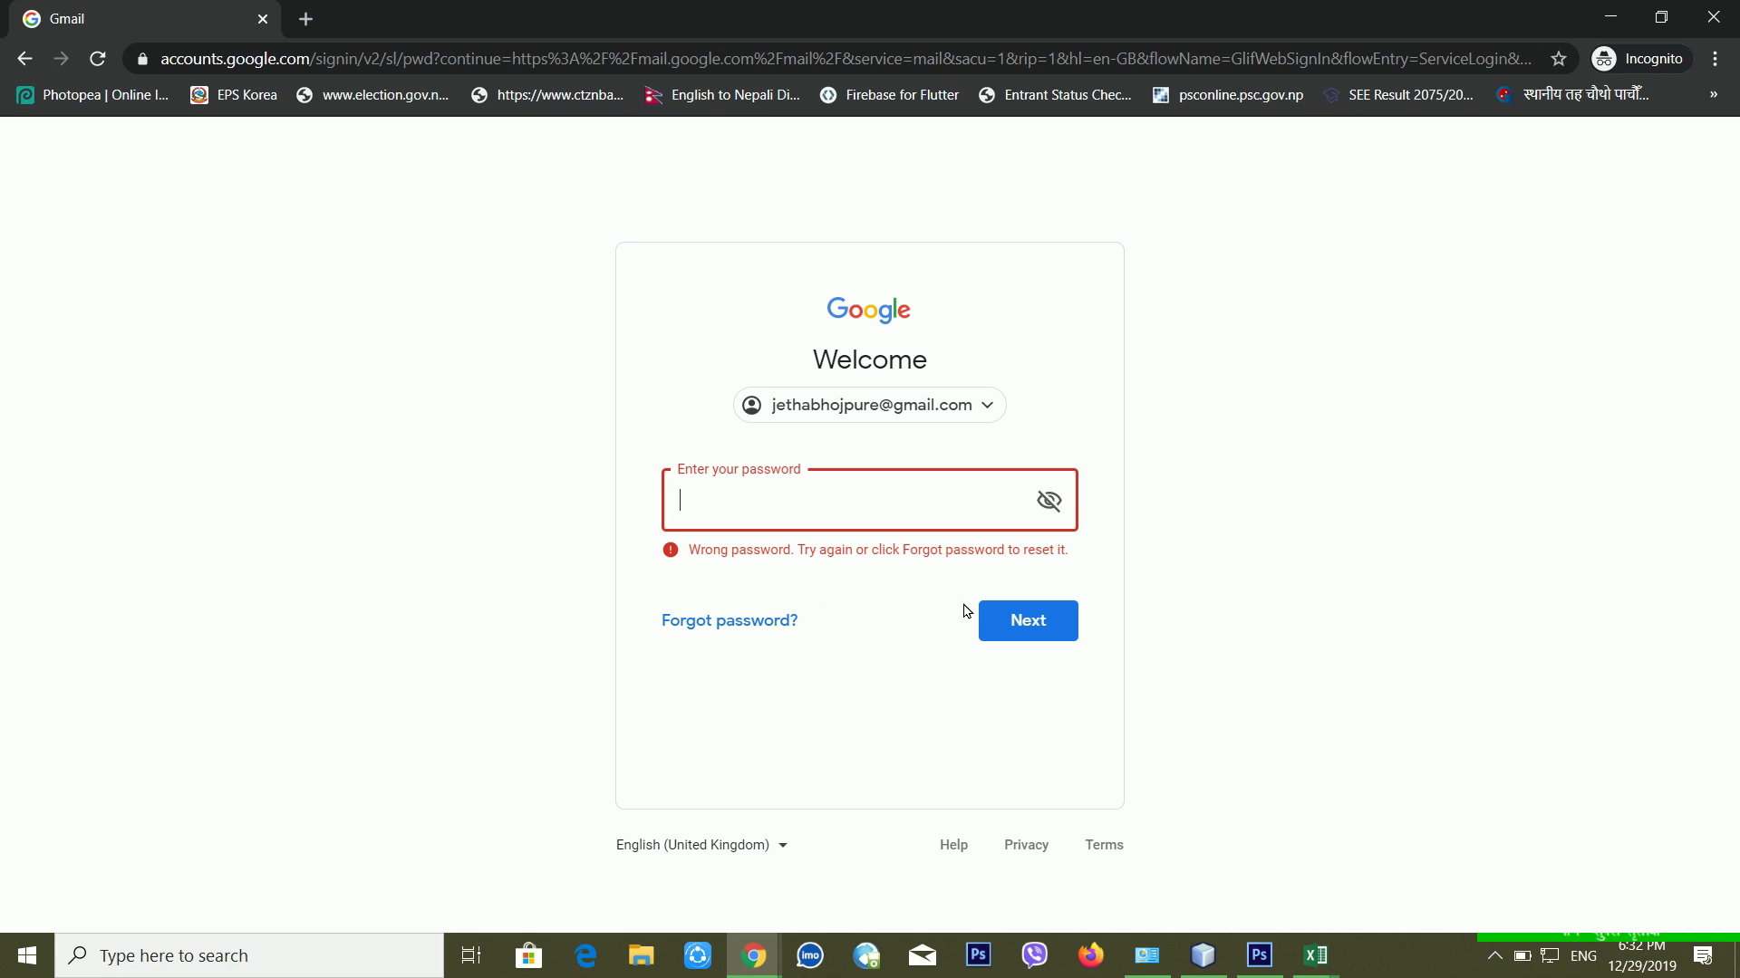
{"action": "left_click", "coordinate": [774, 621]}
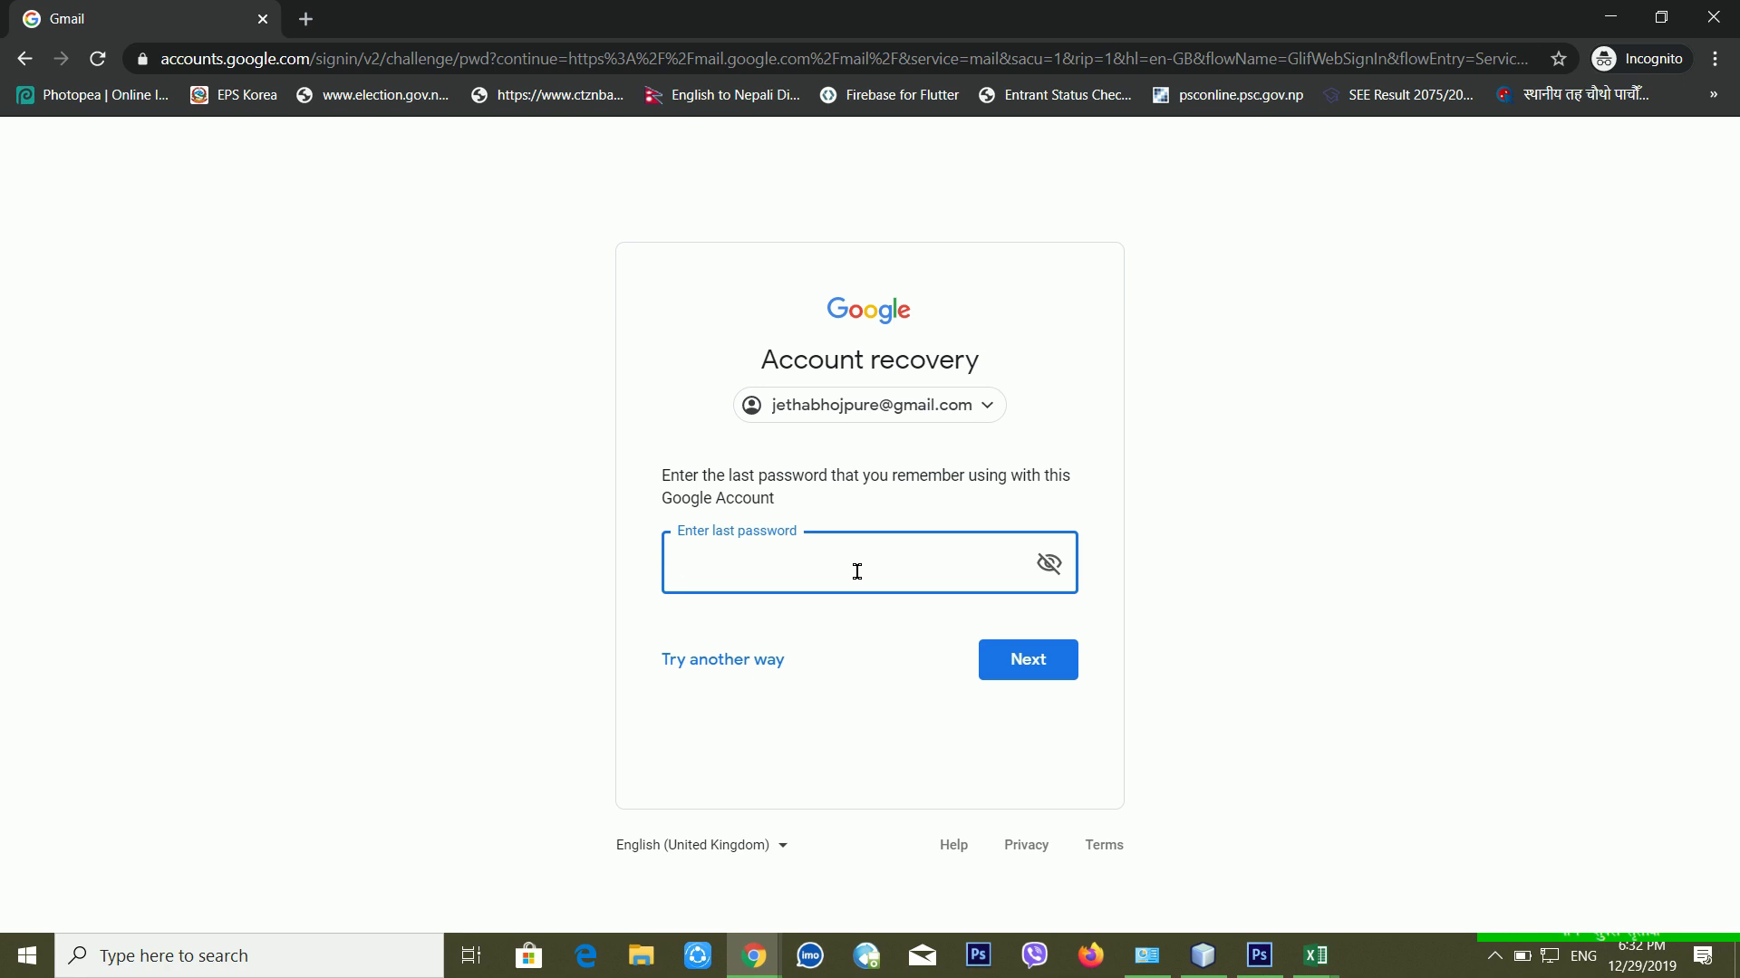
Step: Switch to another verification method and read the phone verification-code instructions
{"action": "left_click", "coordinate": [687, 666]}
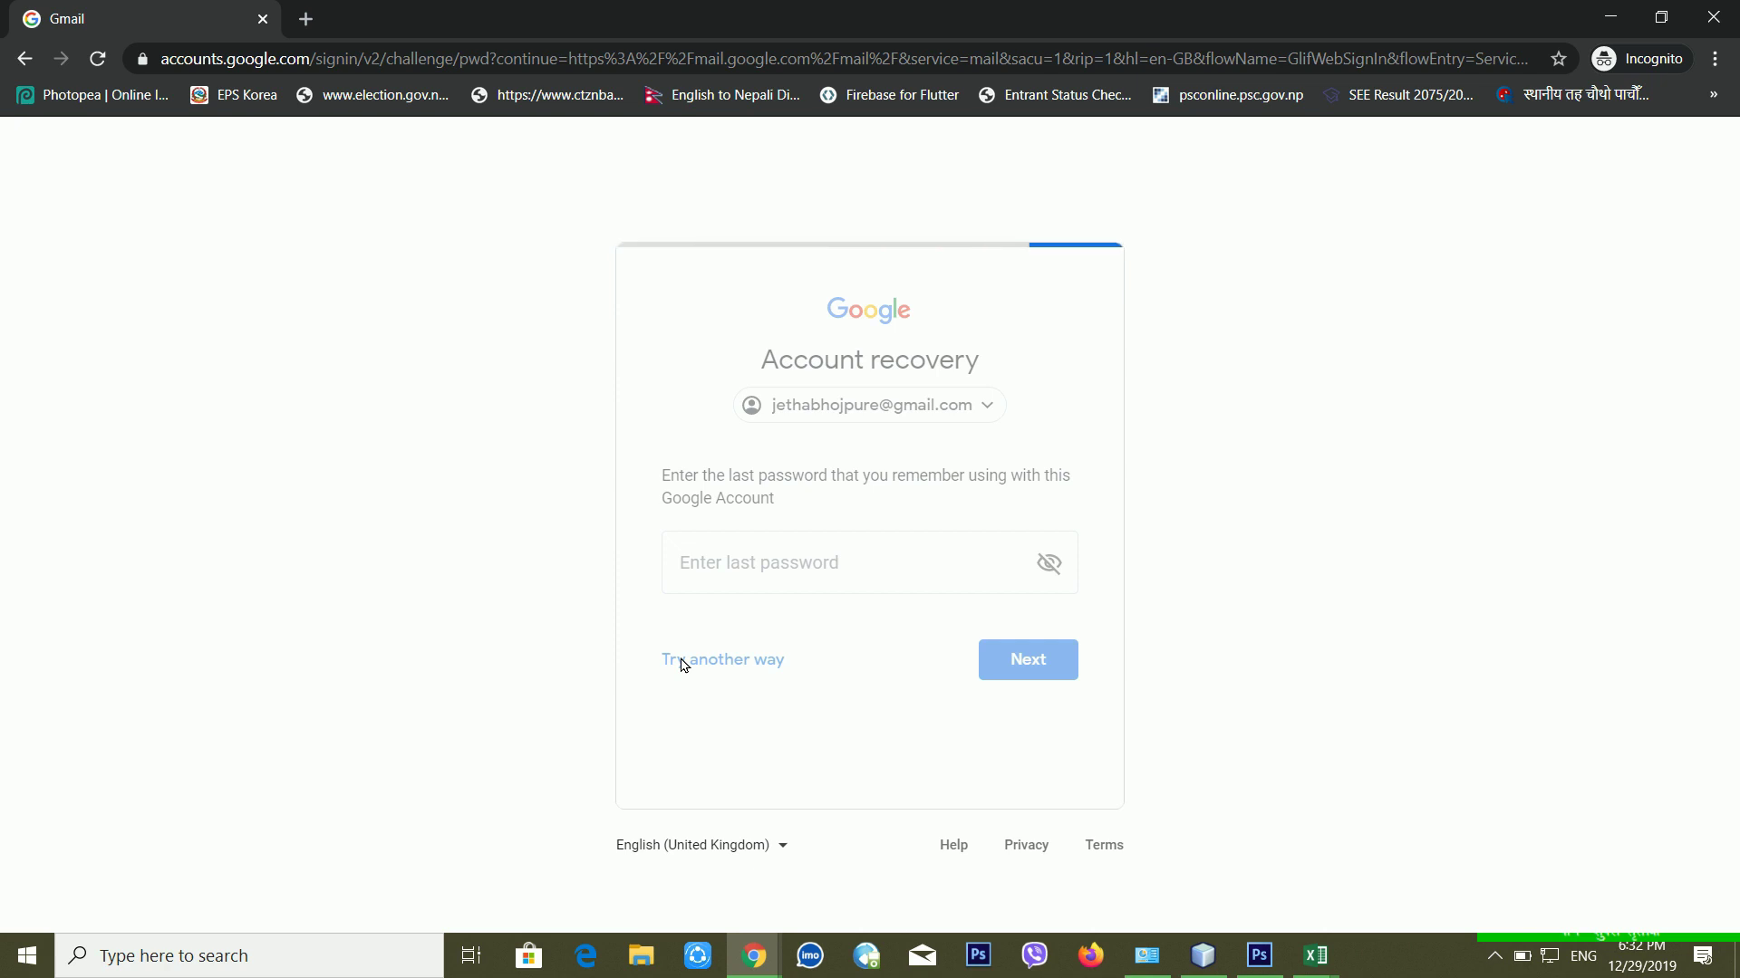
{"action": "scroll", "coordinate": [815, 665], "scroll_direction": "down", "scroll_amount": 1}
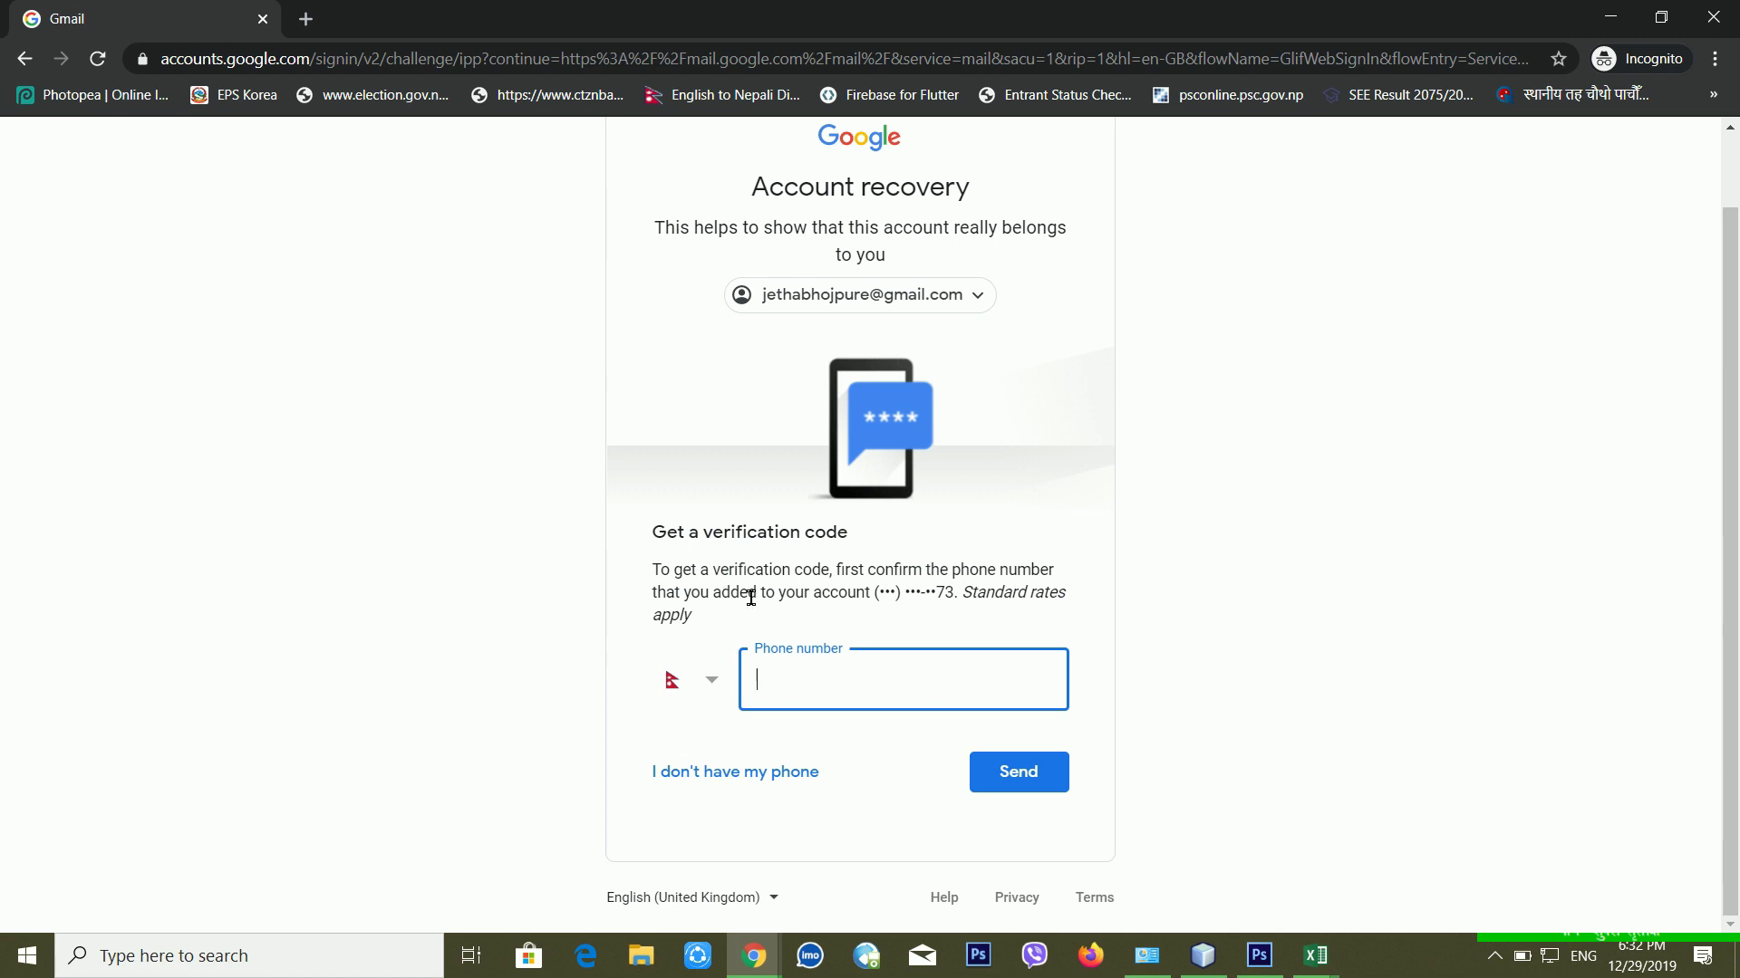
{"action": "left_click", "coordinate": [830, 699]}
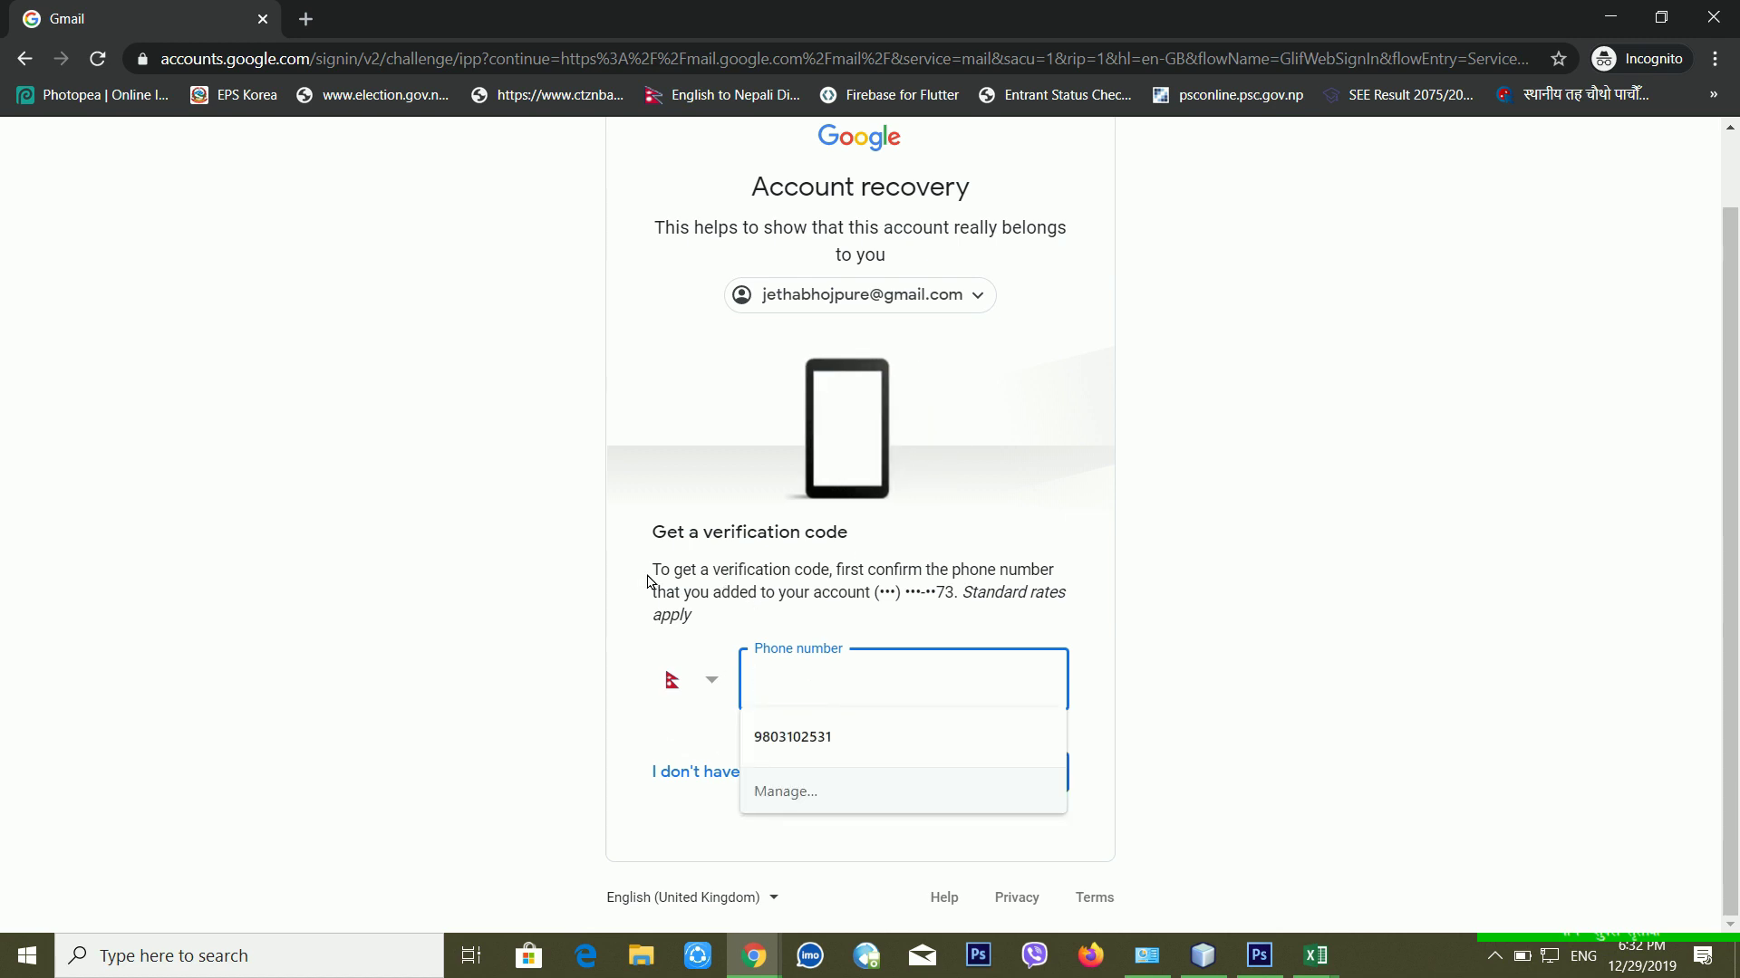
{"action": "left_click", "coordinate": [649, 581]}
{"action": "left_click_drag", "start_coordinate": [660, 575], "coordinate": [836, 575]}
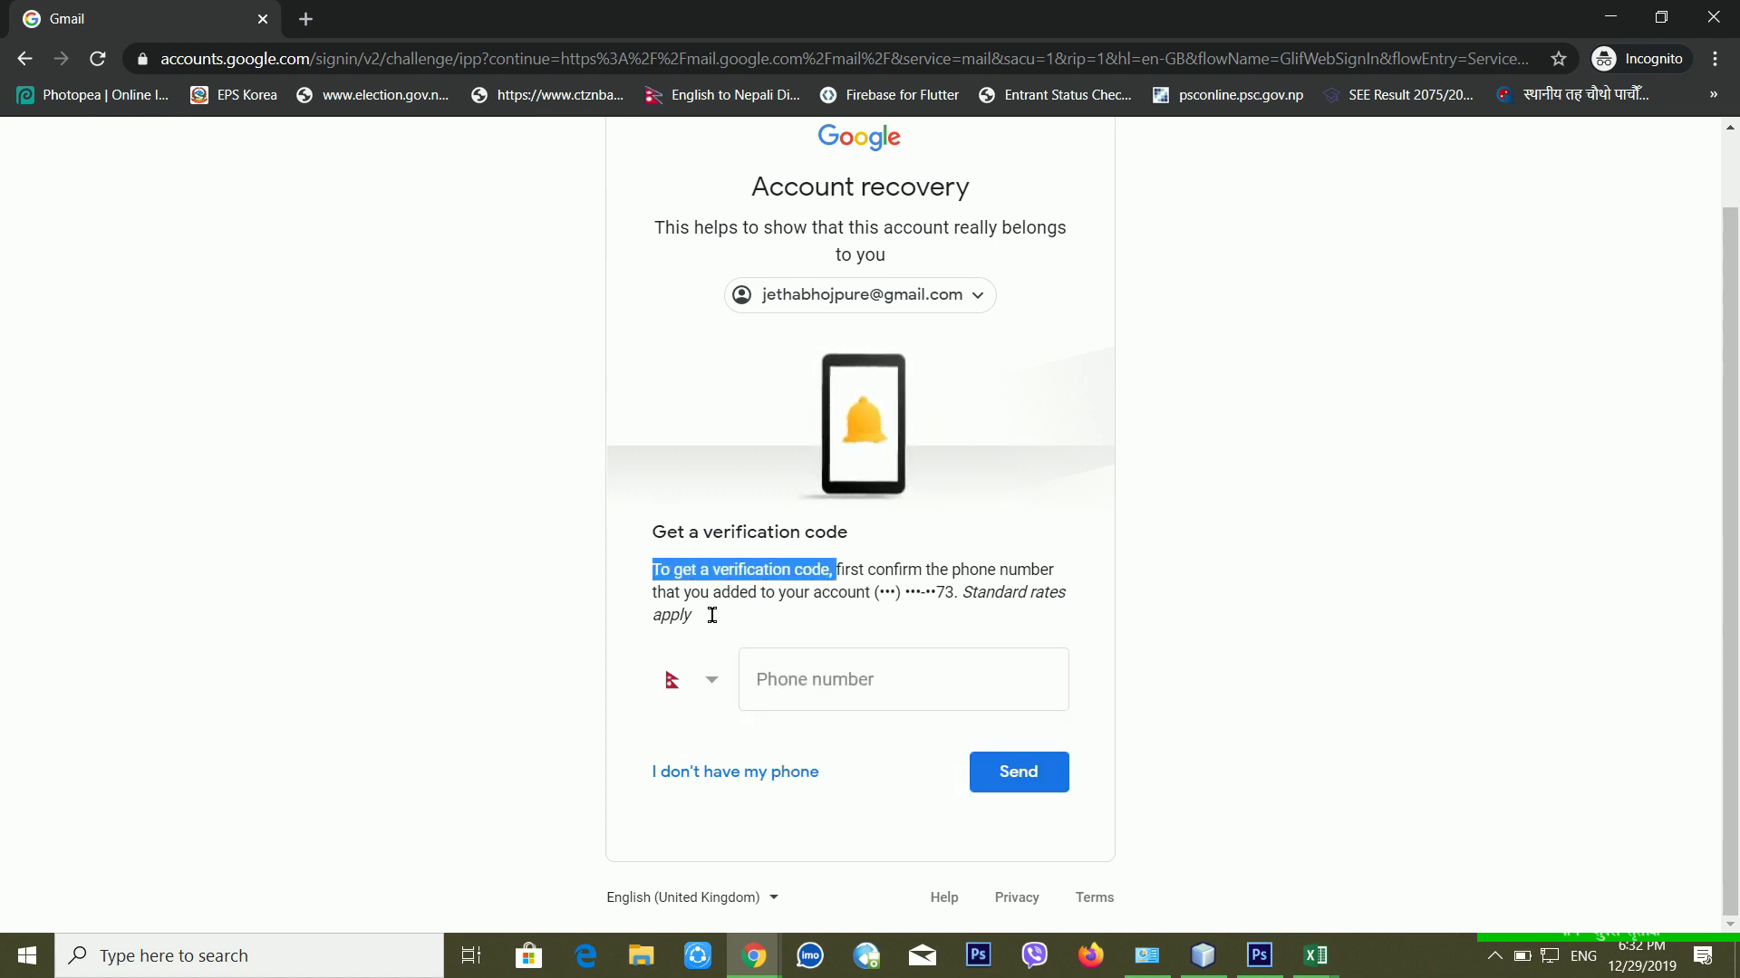
{"action": "left_click_drag", "start_coordinate": [687, 603], "coordinate": [836, 612]}
{"action": "left_click", "coordinate": [838, 612]}
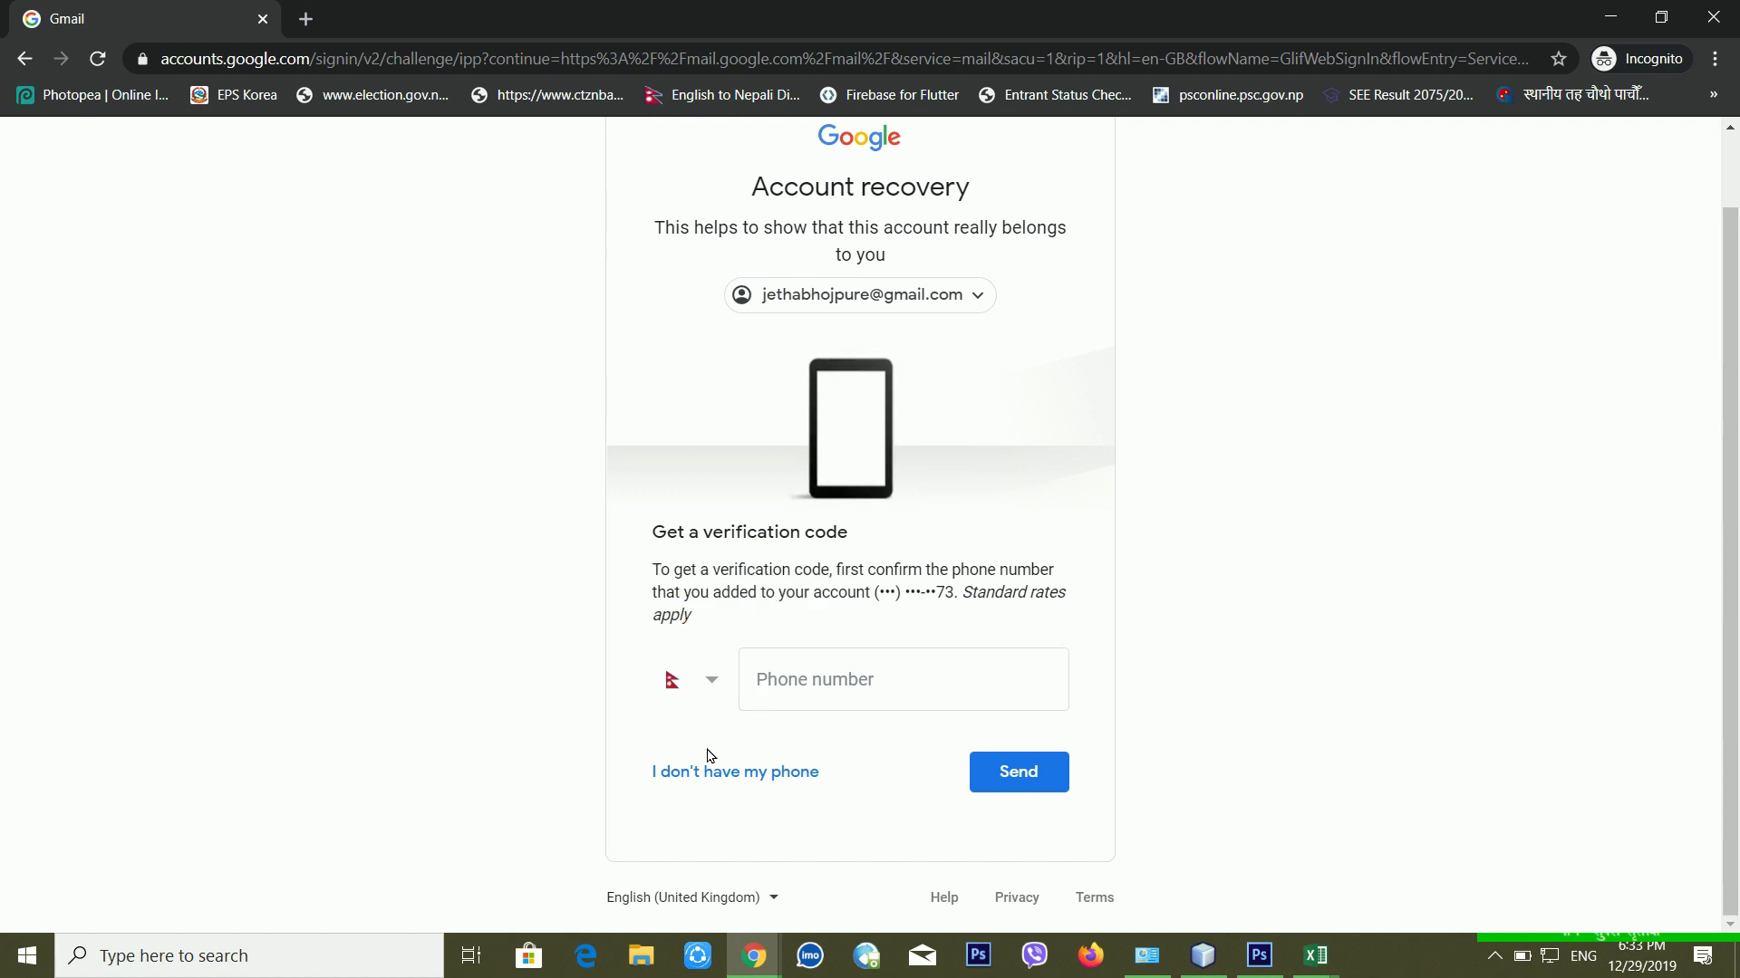
Step: Try the phone number field, then choose 'I don't have my phone'
{"action": "left_click", "coordinate": [866, 697]}
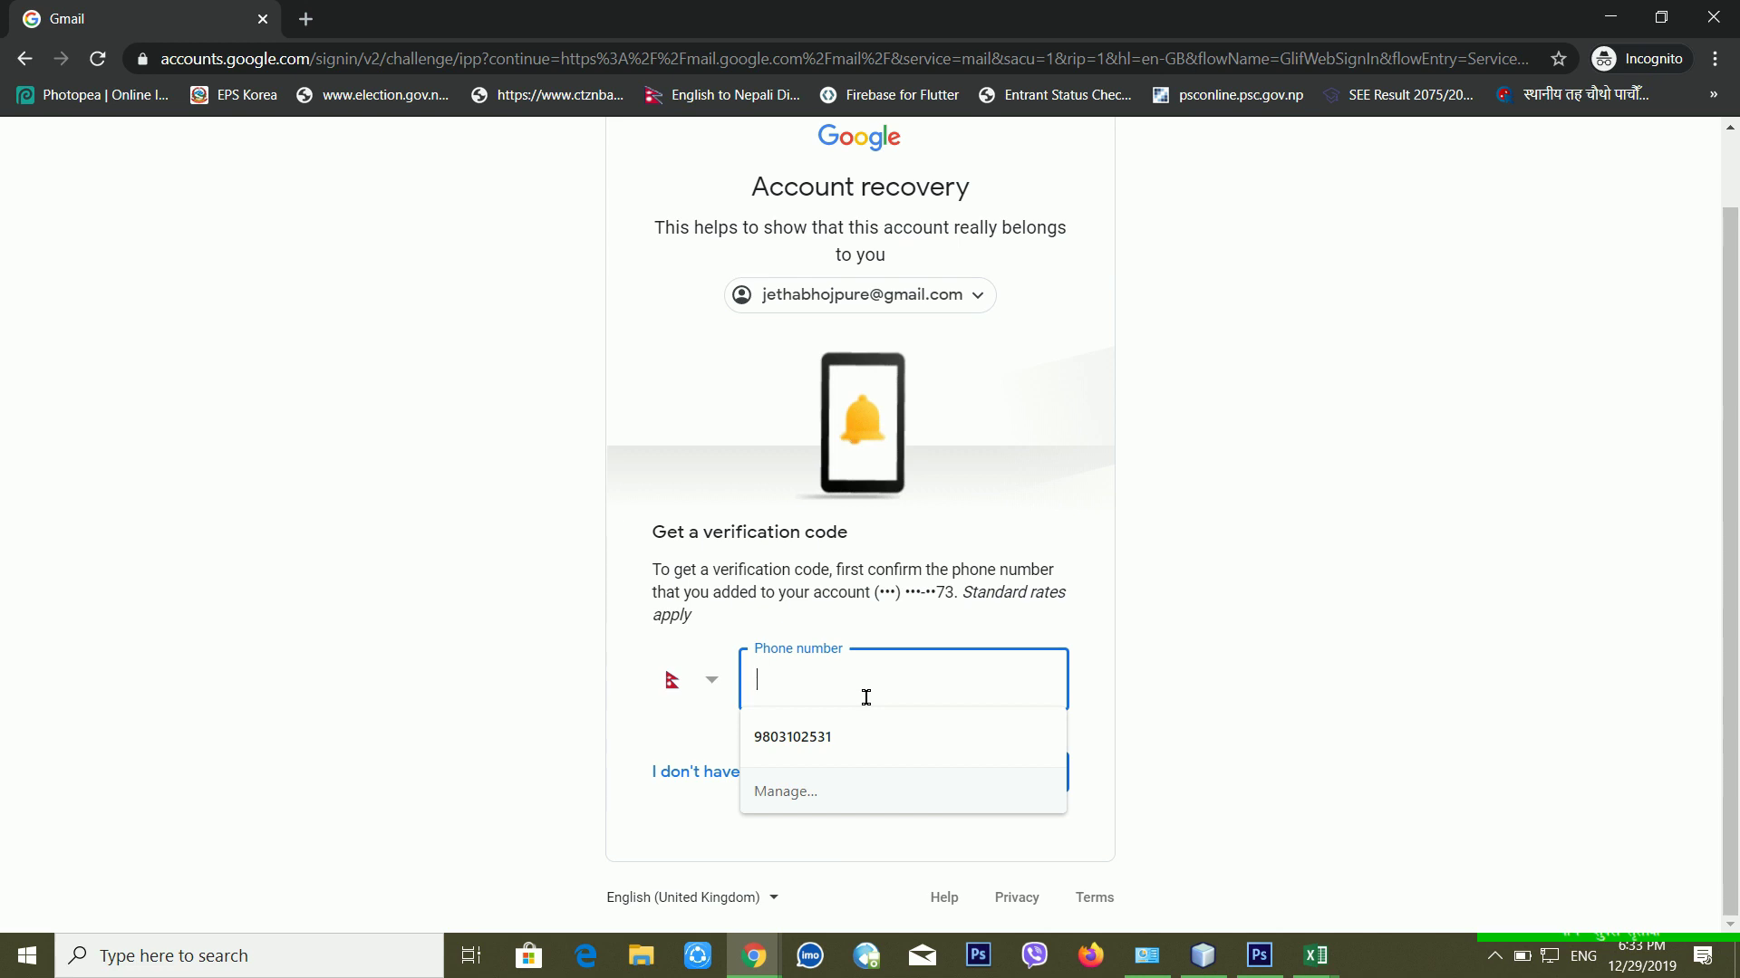
{"action": "left_click", "coordinate": [633, 708]}
{"action": "left_click", "coordinate": [830, 711]}
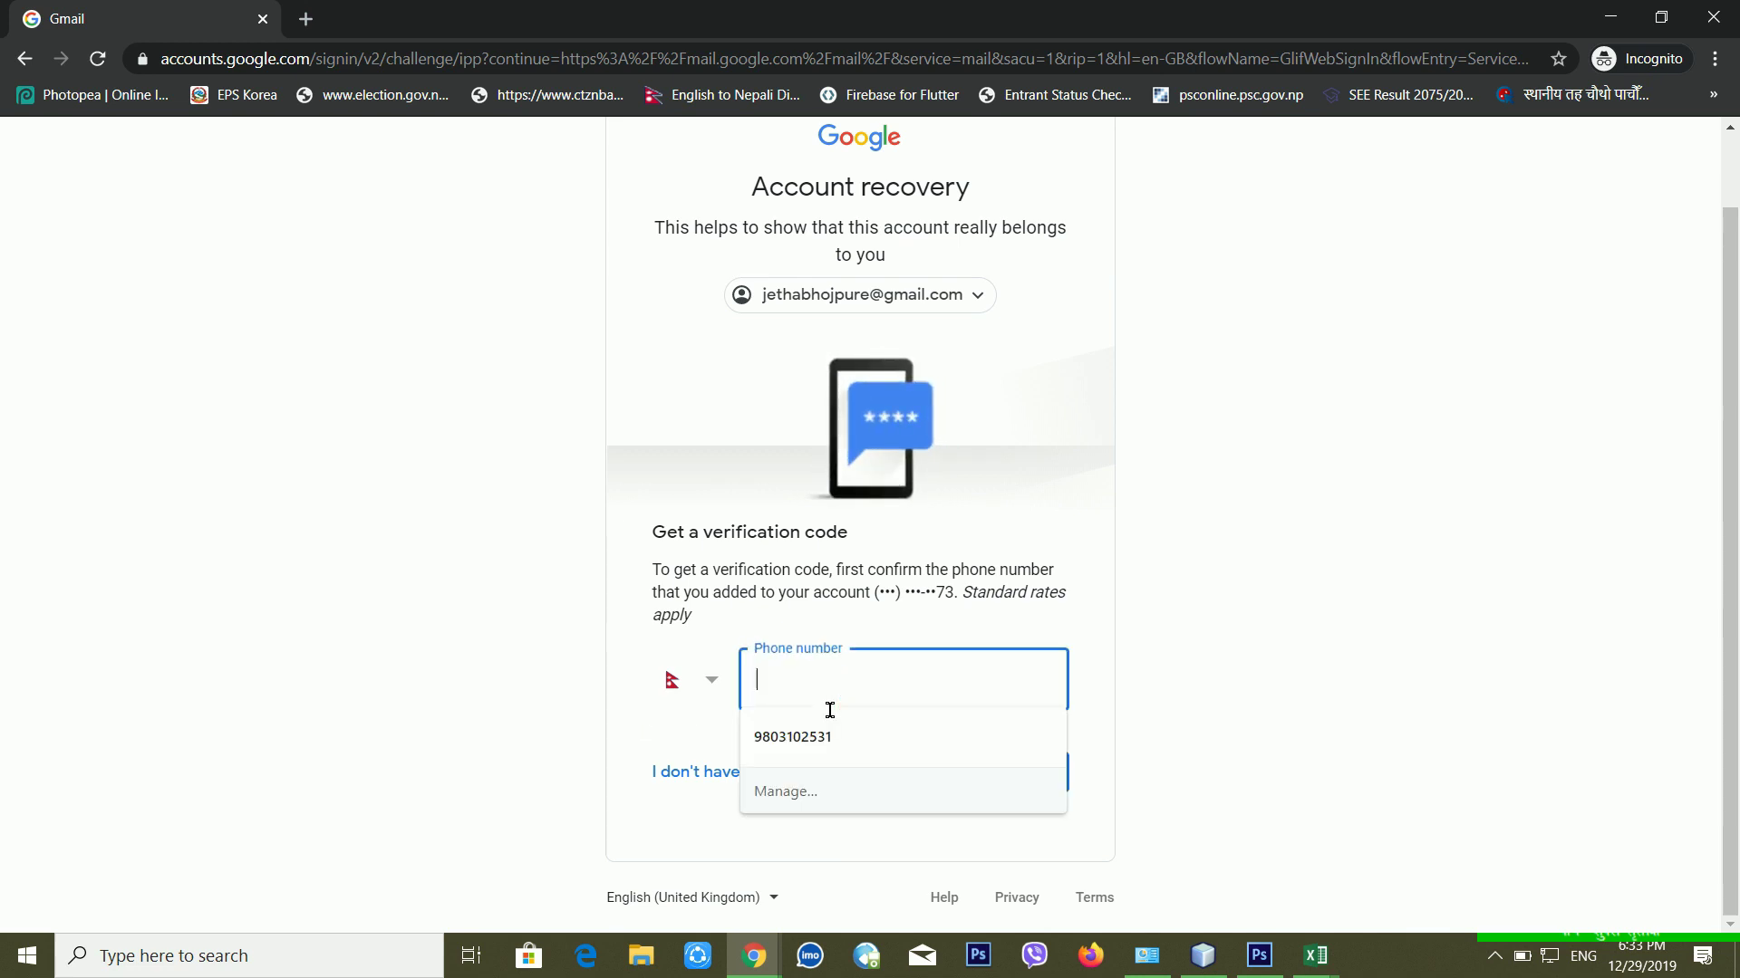
{"action": "left_click", "coordinate": [613, 742]}
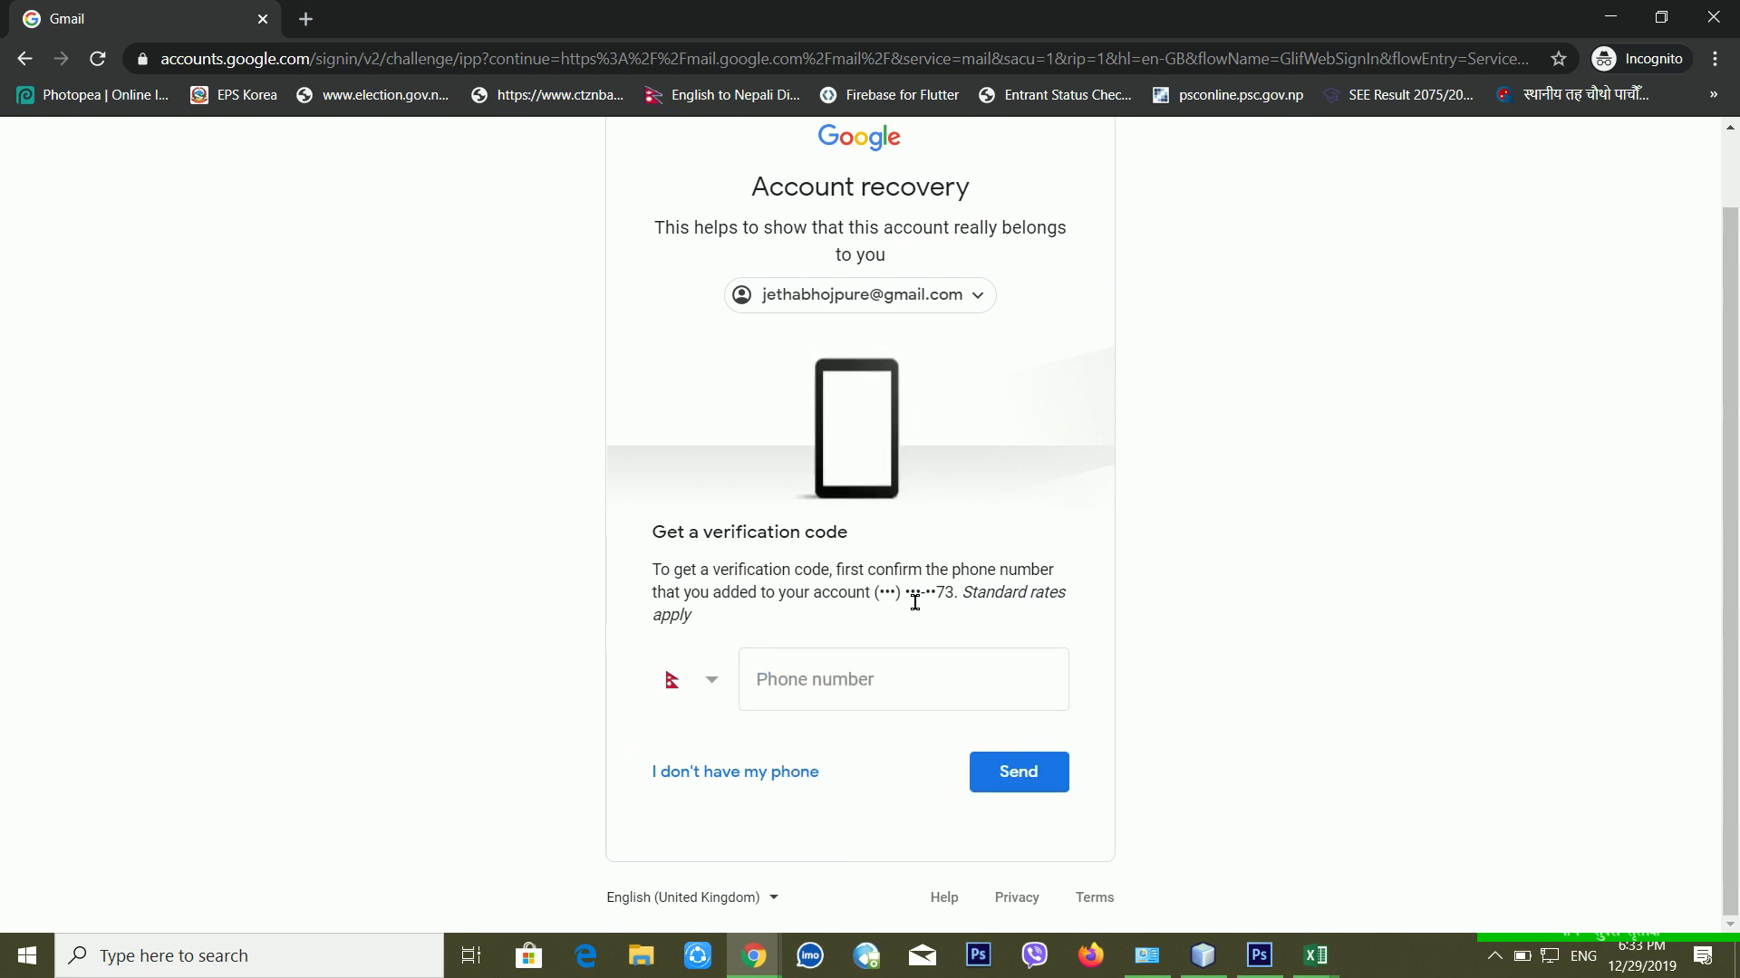
{"action": "left_click", "coordinate": [730, 771]}
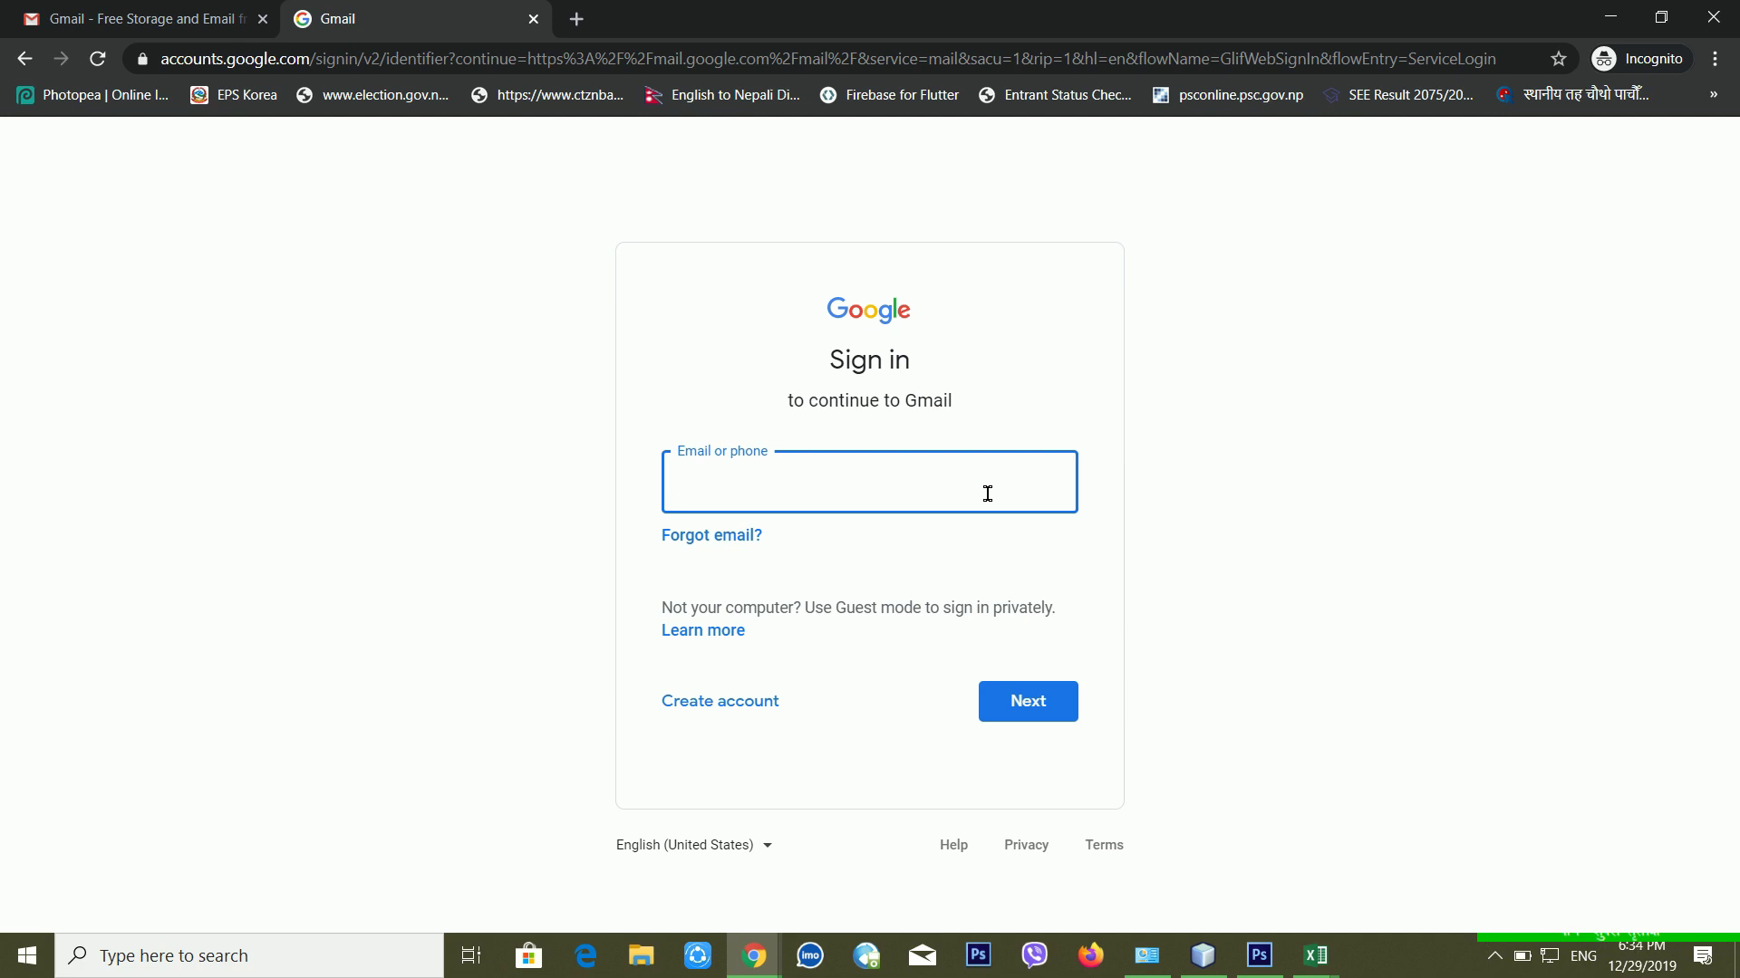
Step: Enter the account e-mail, then choose 'Forgot password?', 'Try another way' and 'I don't have my phone'
{"action": "key", "text": "Return"}
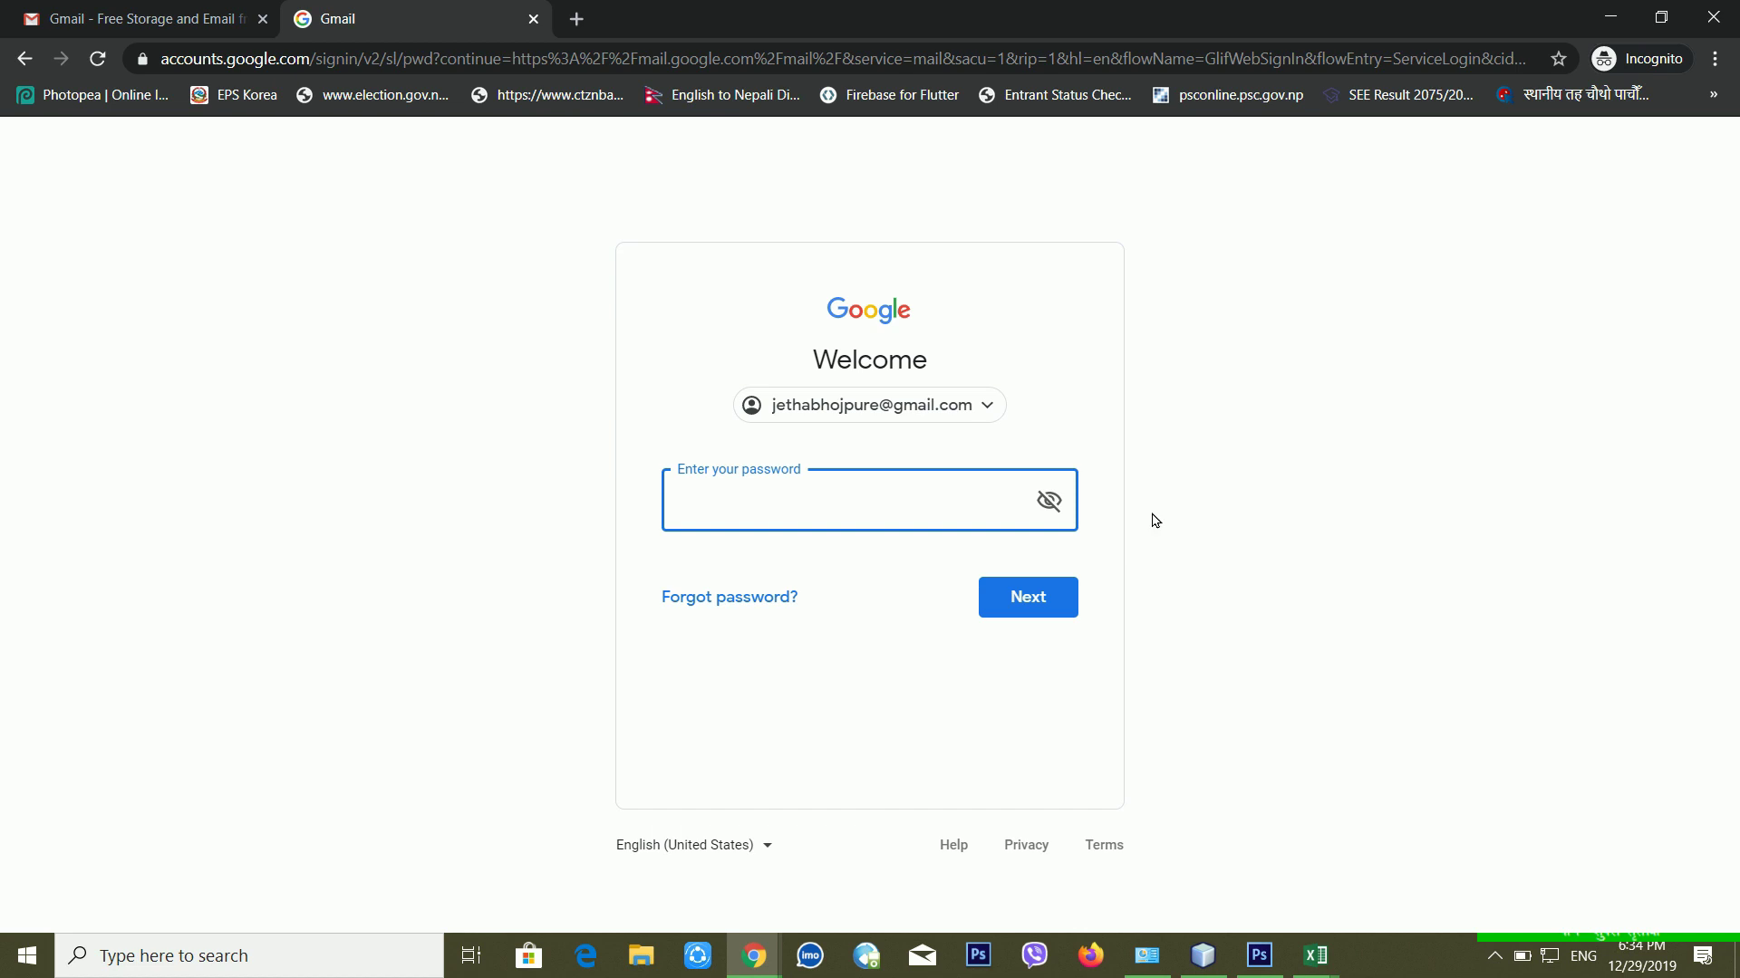
{"action": "left_click", "coordinate": [712, 599]}
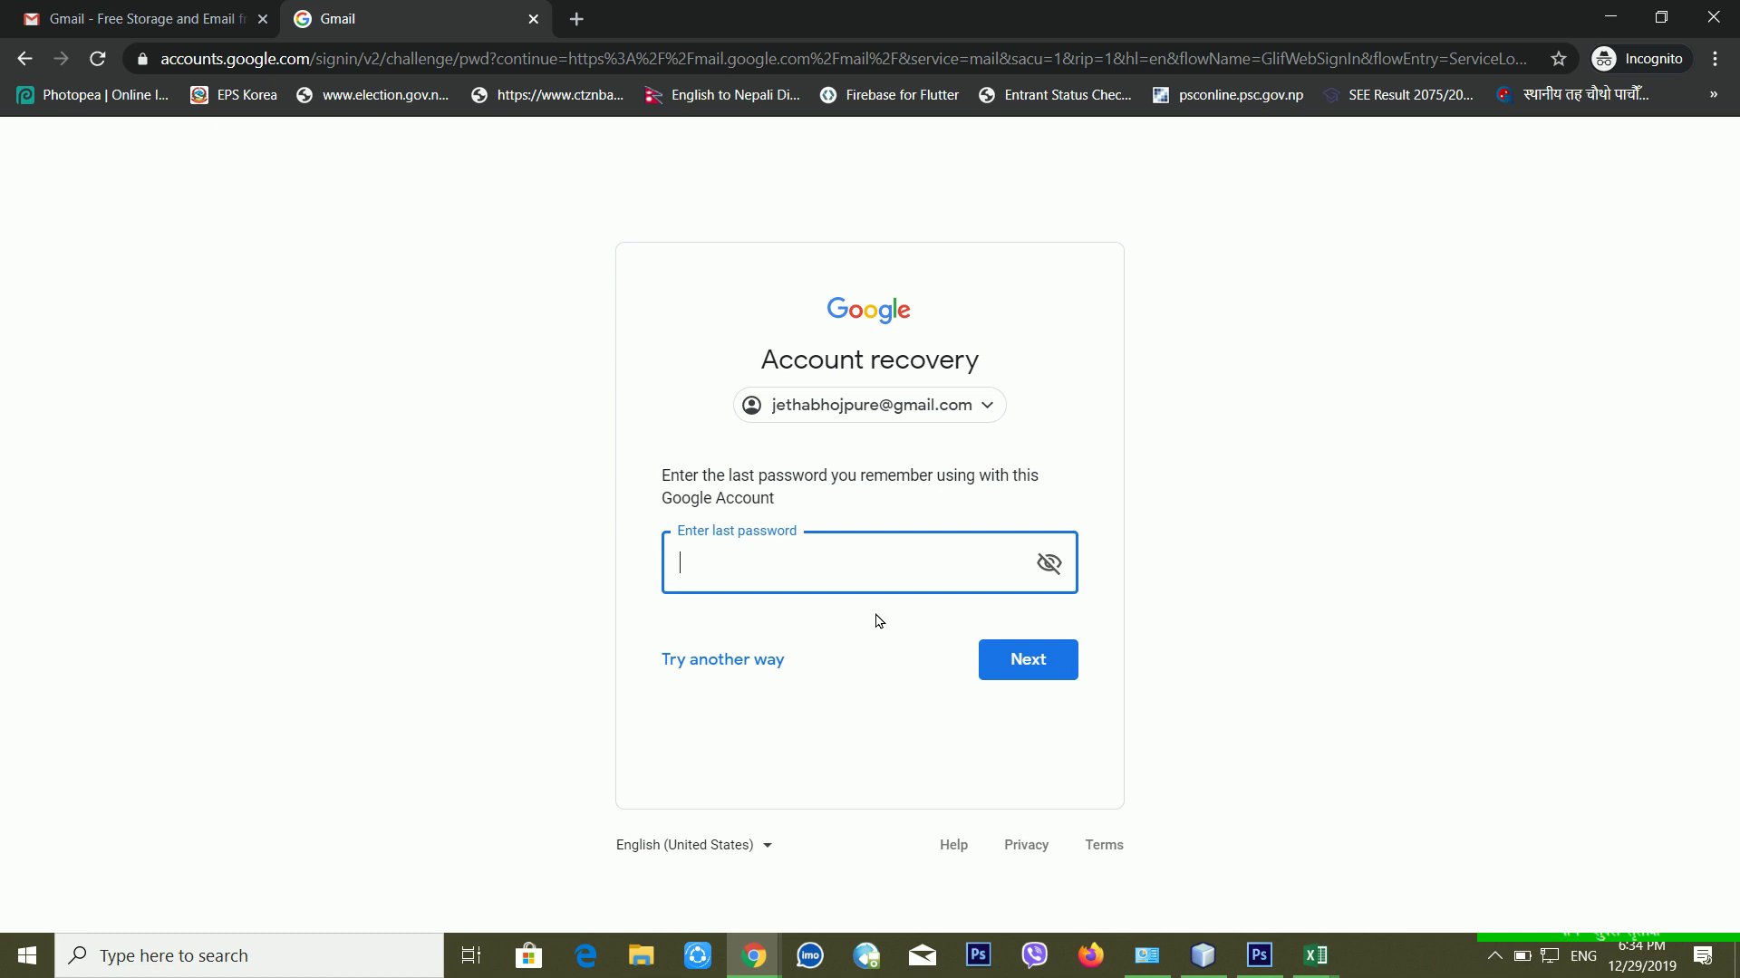
{"action": "left_click", "coordinate": [729, 681]}
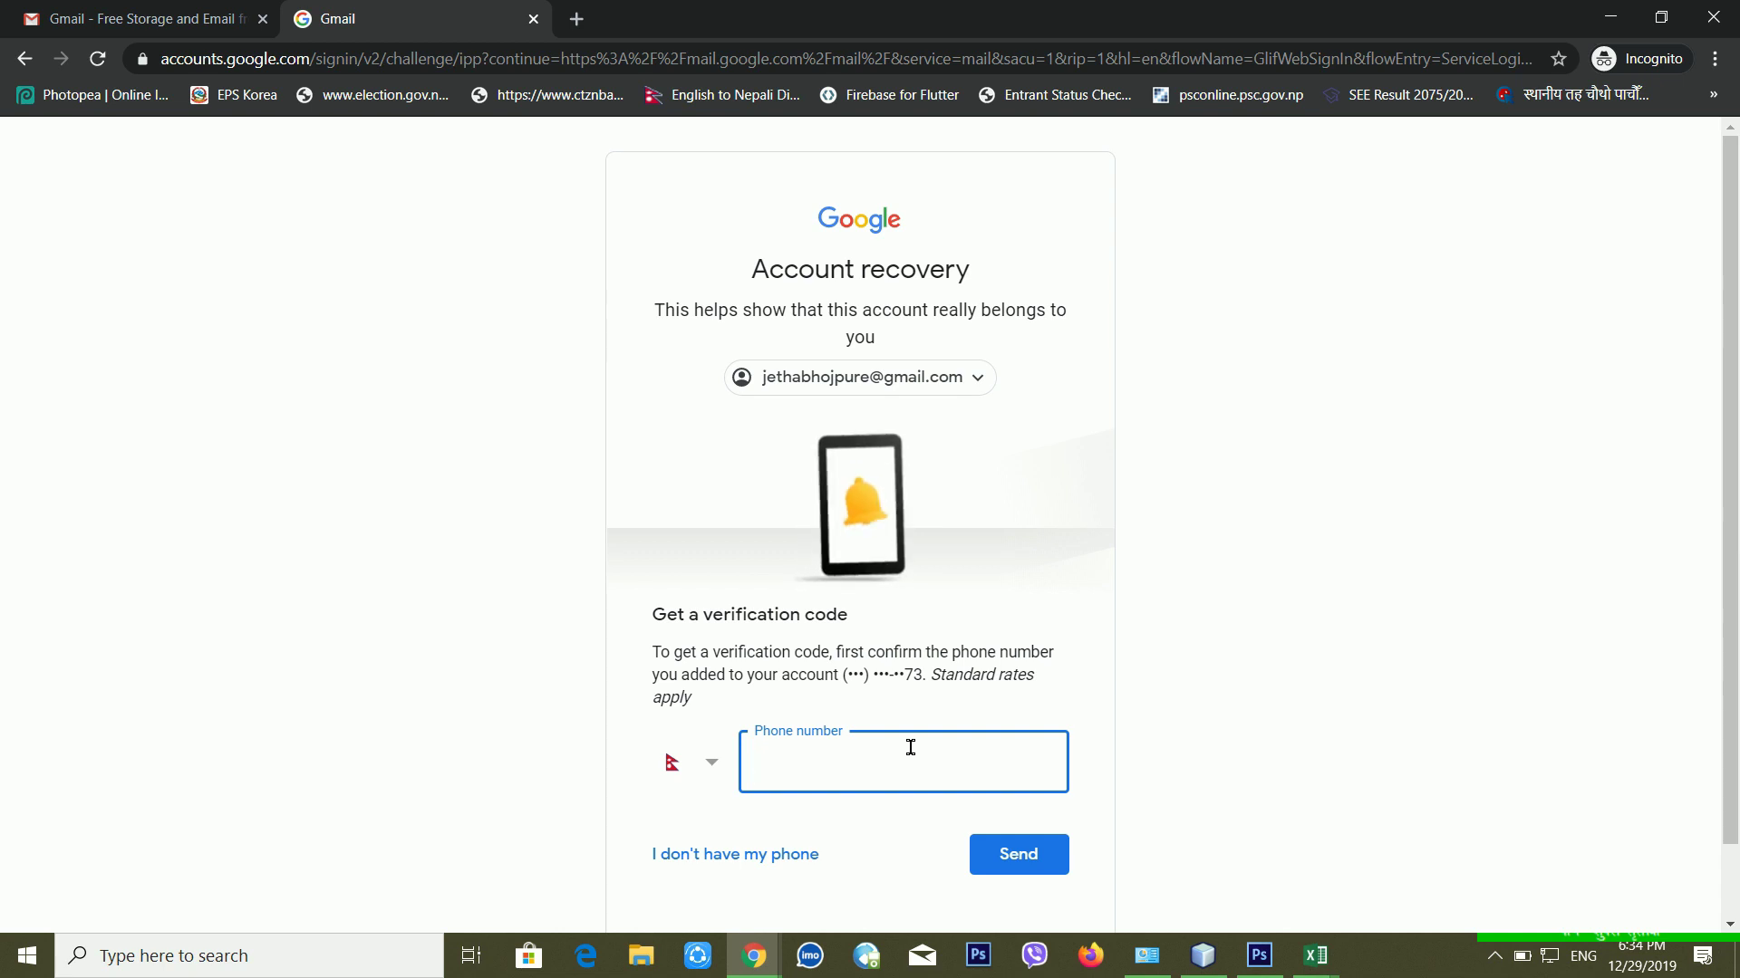
{"action": "left_click", "coordinate": [684, 856]}
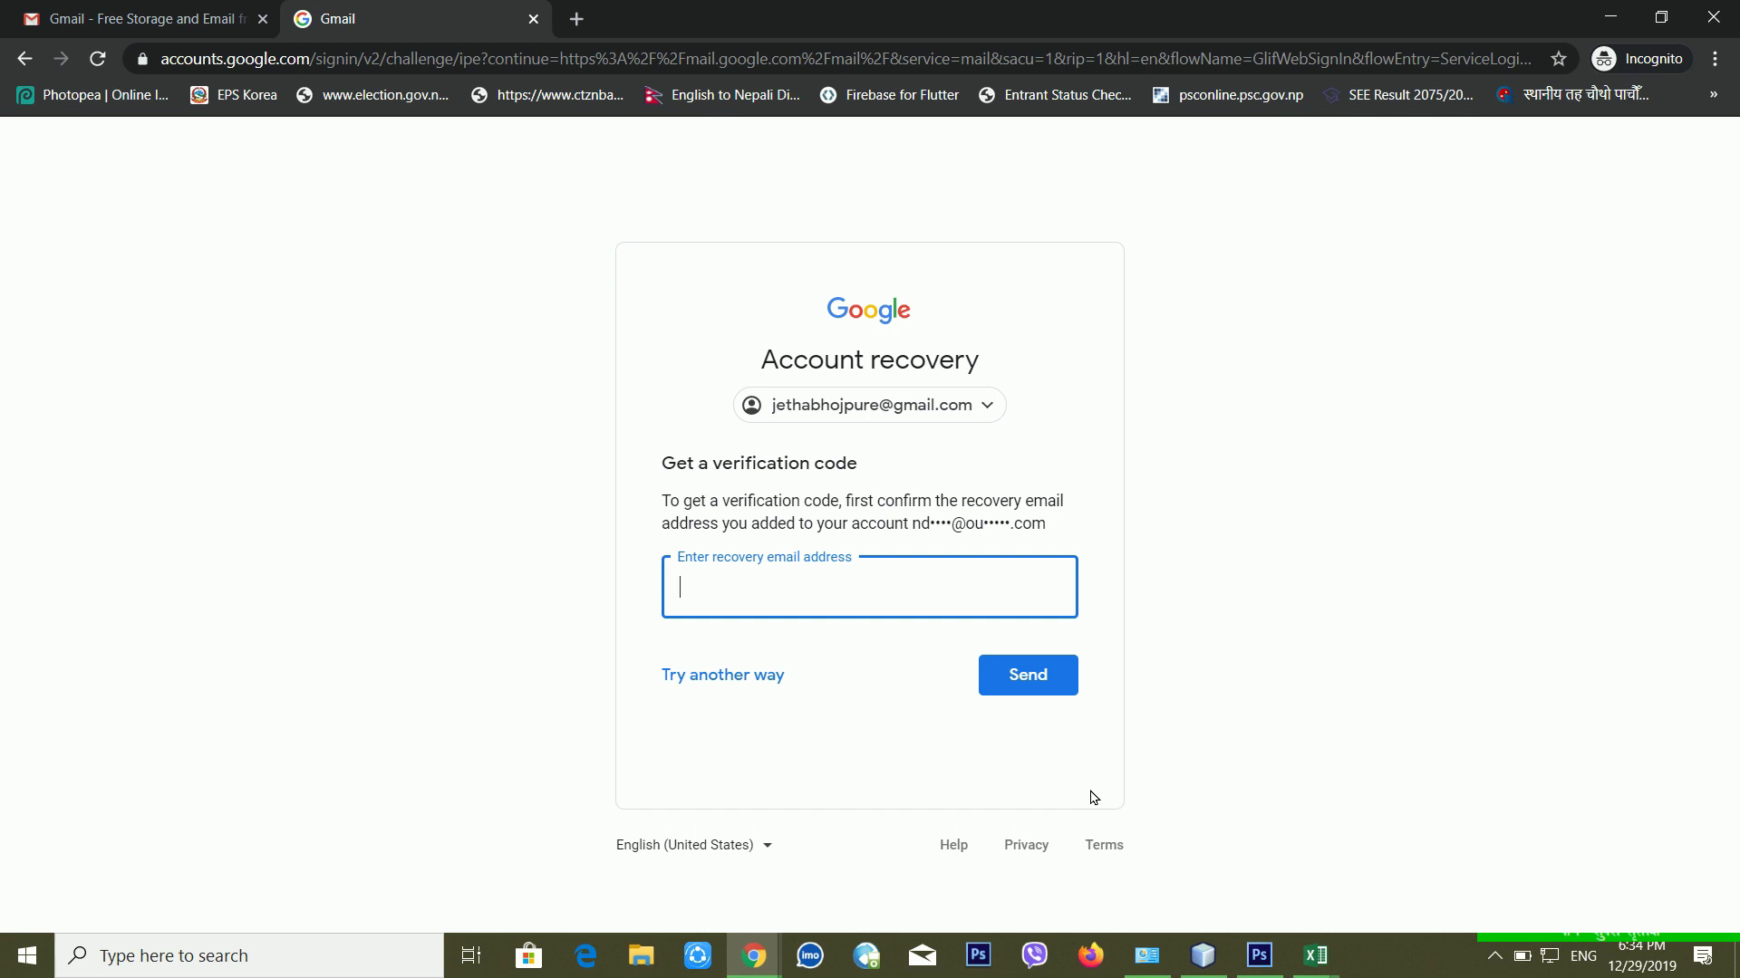
Step: Choose another recovery method, submit a contact e-mail address, and launch Firefox from the taskbar
{"action": "left_click", "coordinate": [723, 692]}
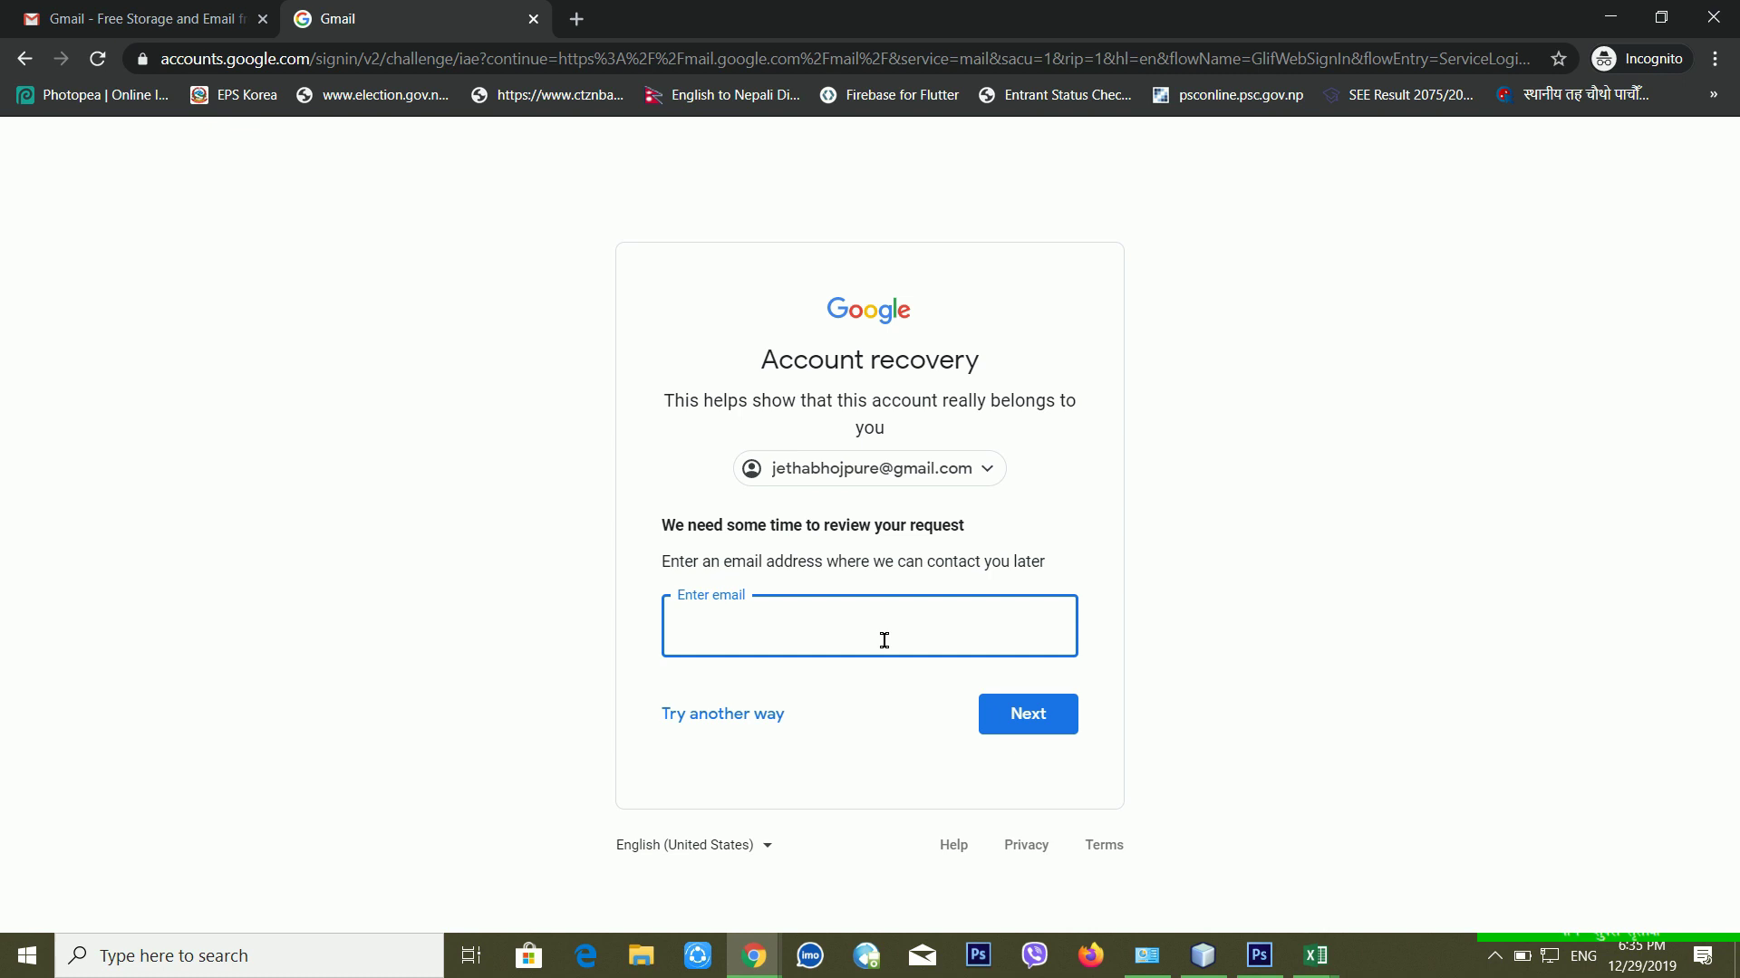
{"action": "key", "text": "Return"}
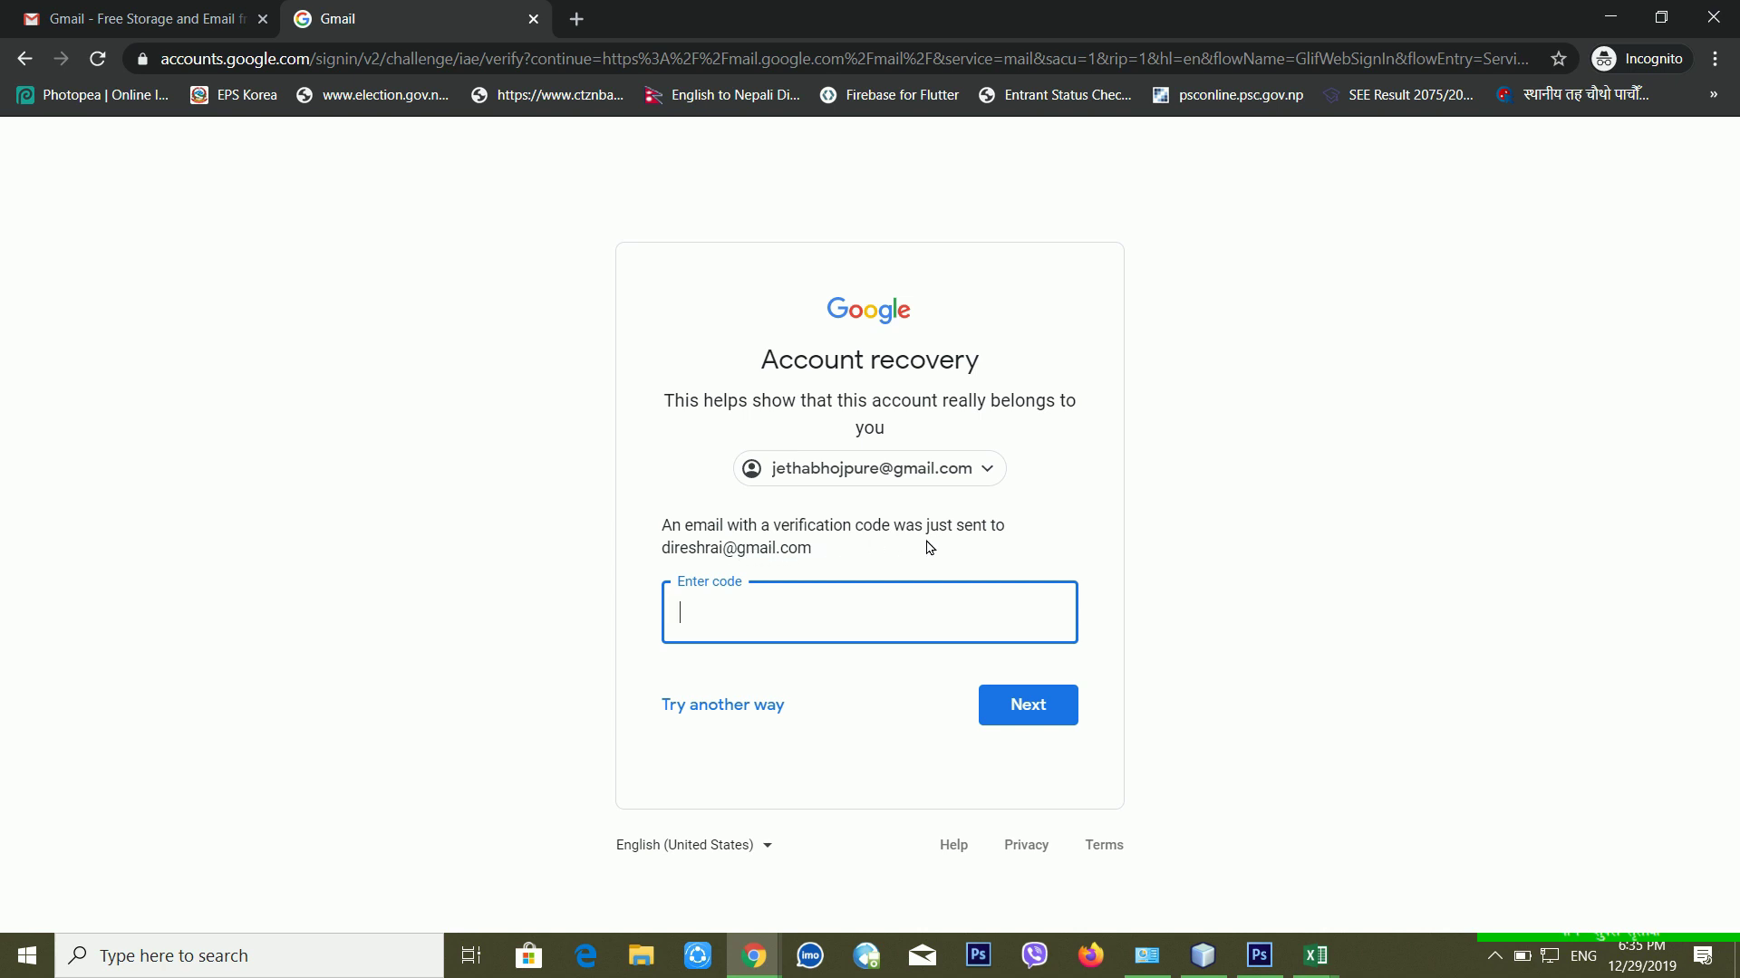
{"action": "left_click", "coordinate": [1091, 956]}
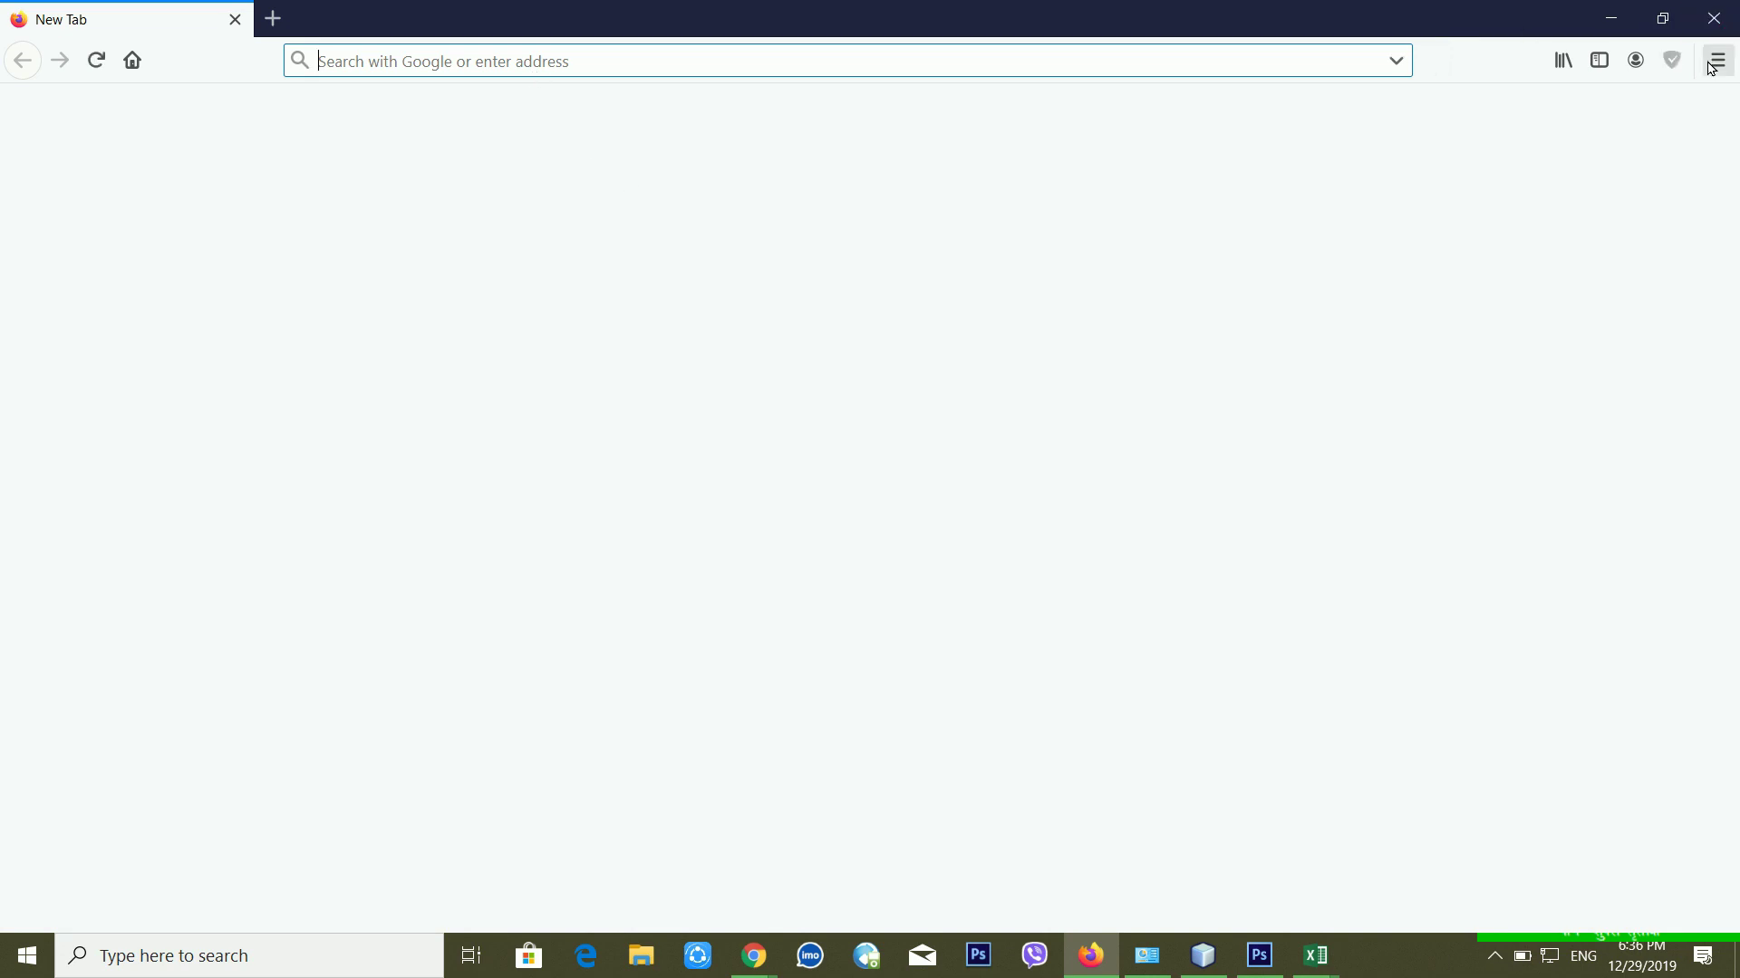
Step: Open a private Firefox window at gmail.com
{"action": "key", "text": "ctrl+shift+p"}
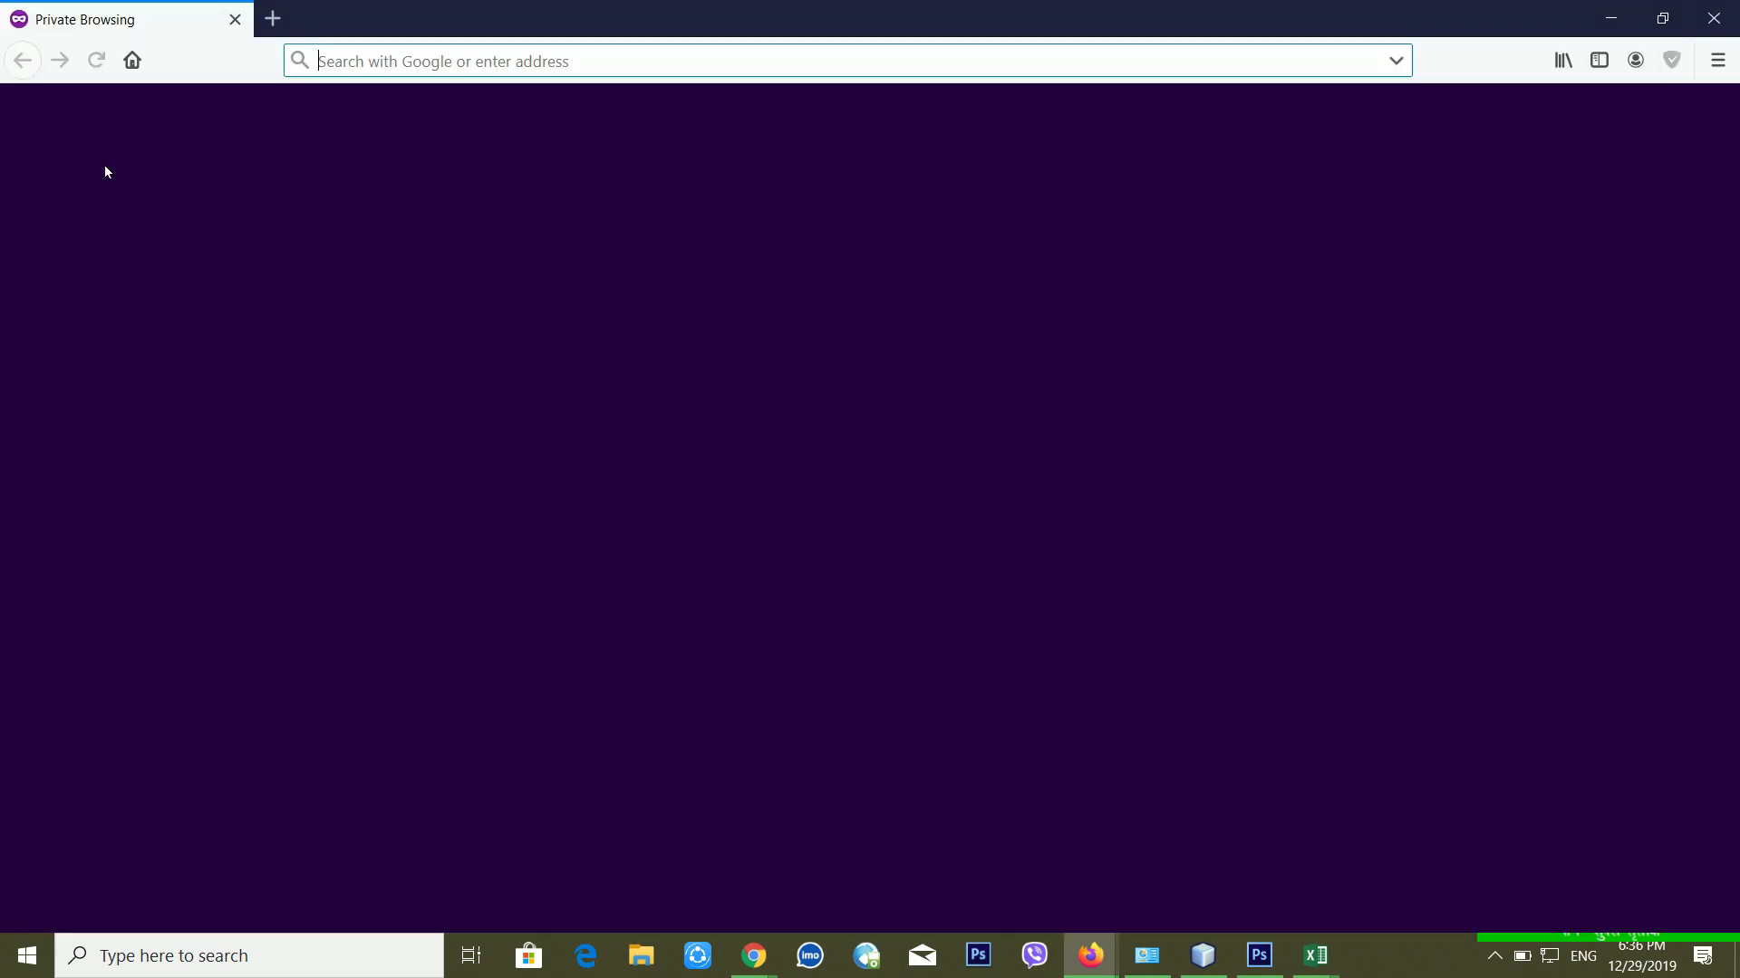
{"action": "type", "text": "gmail.com"}
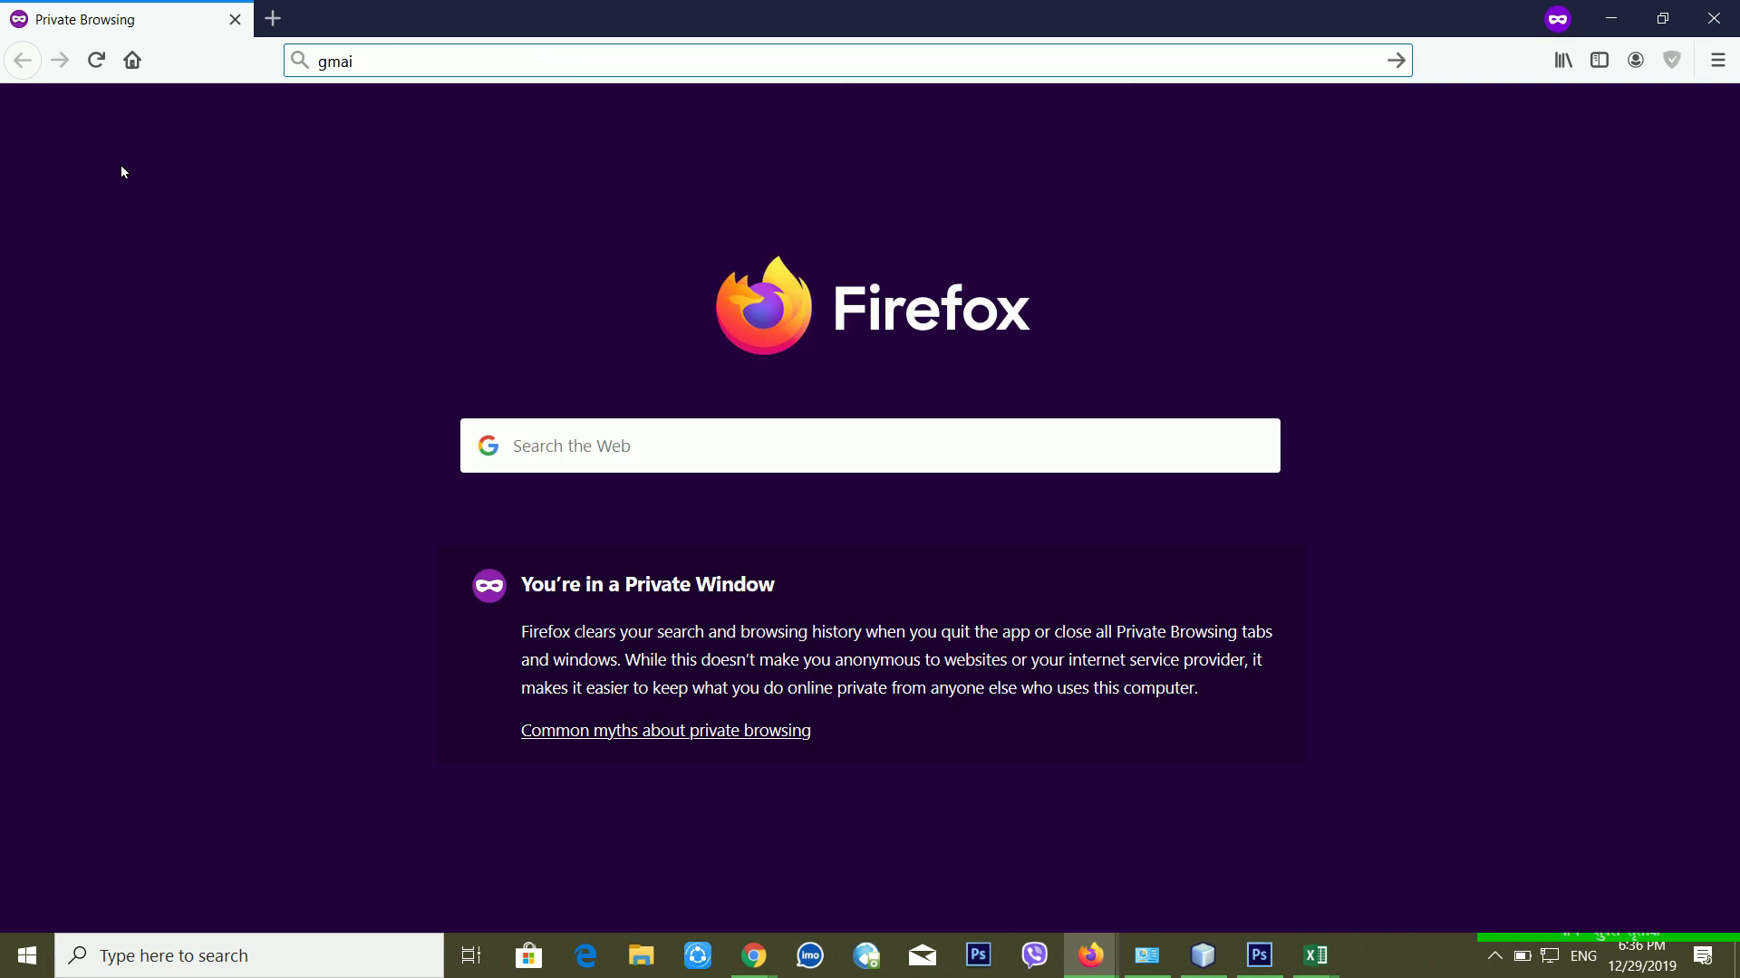
{"action": "key", "text": "Return"}
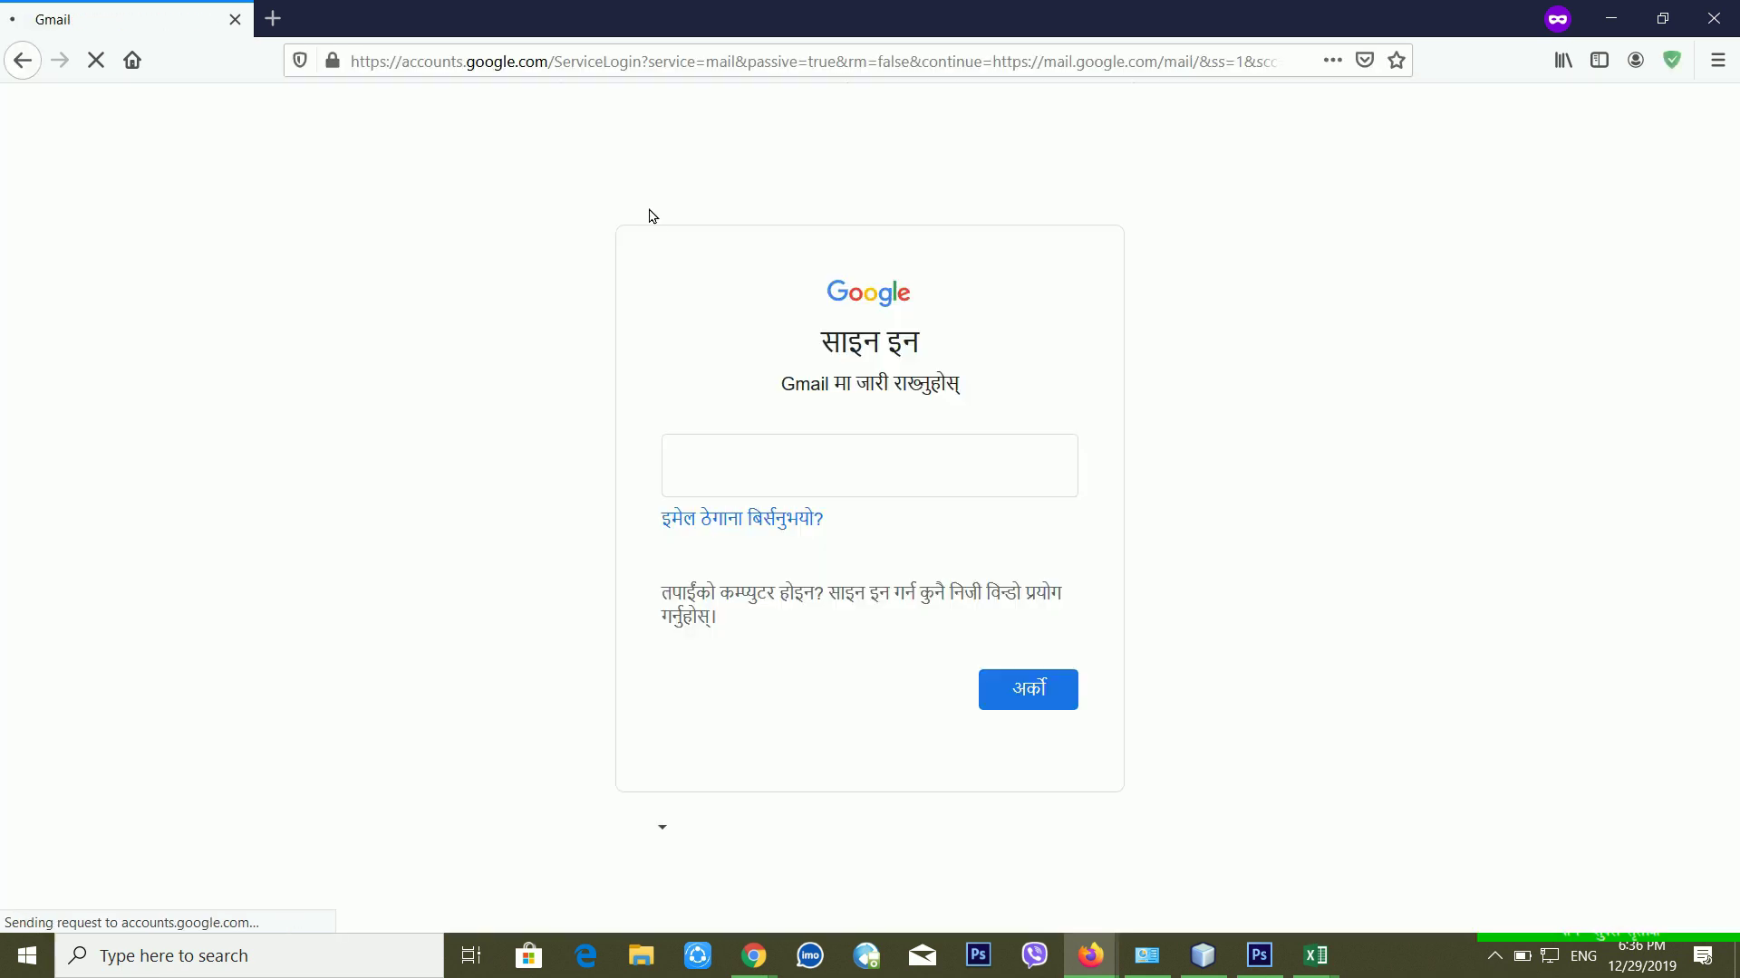
Step: Sign in with the recovery account's address and password, retrying after the wrong-password error
{"action": "key", "text": "Return"}
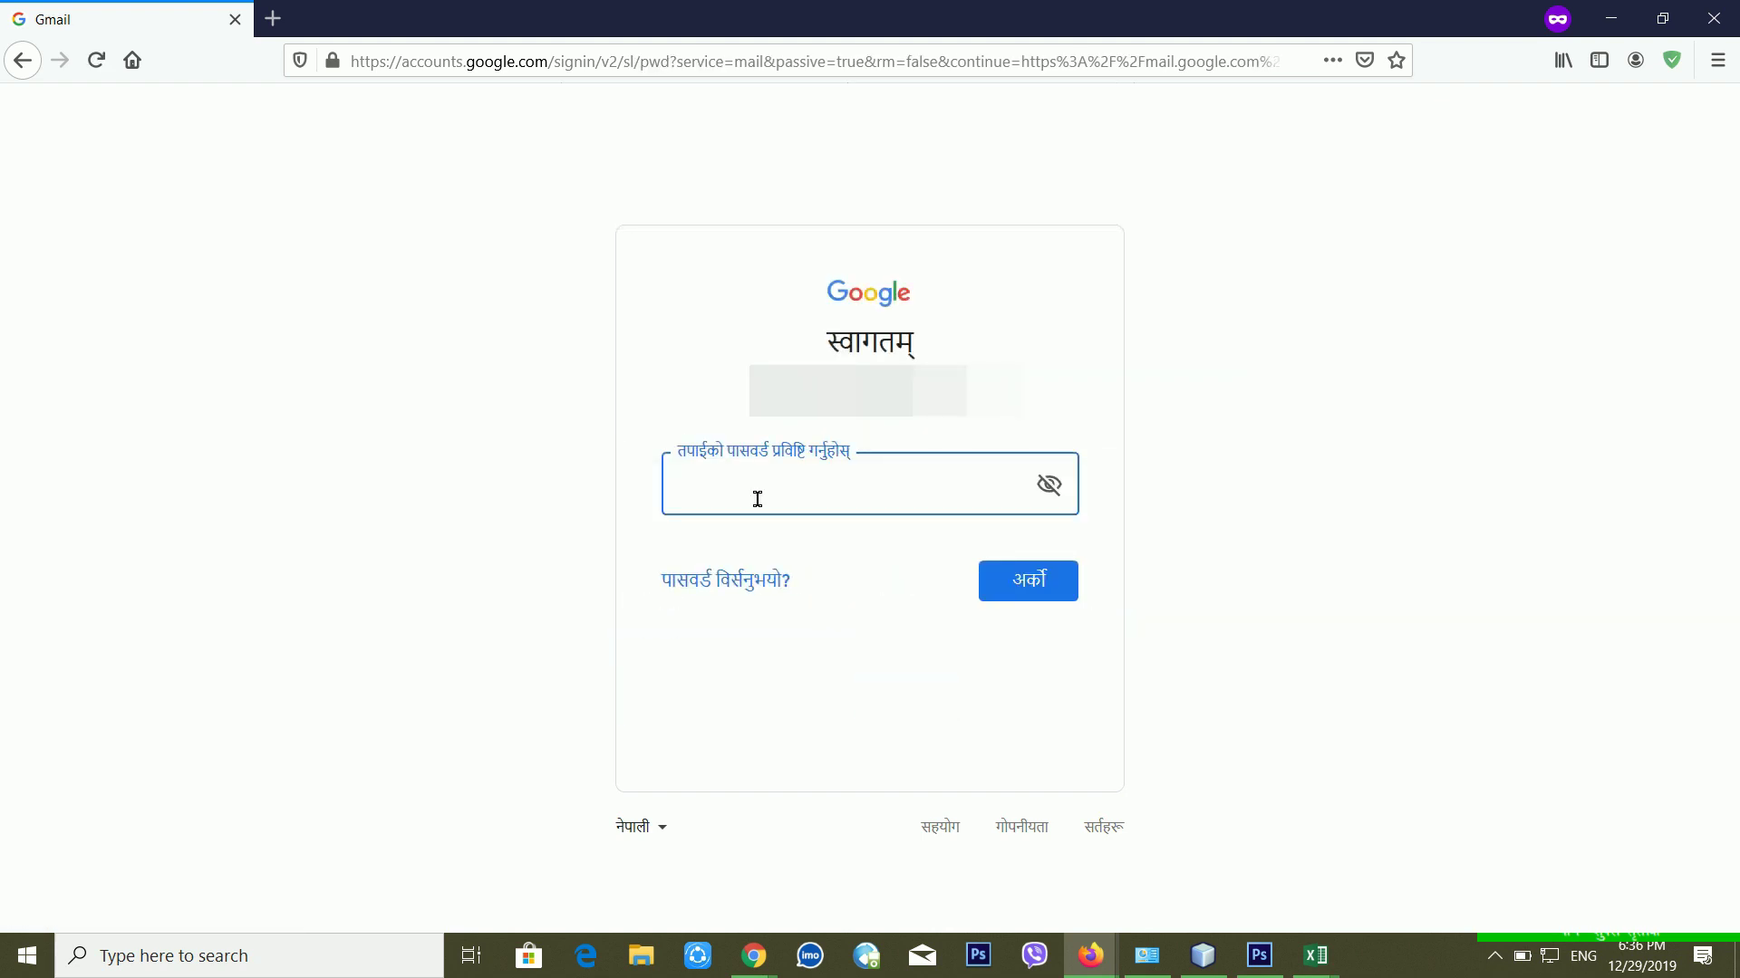
{"action": "key", "text": "BackSpace"}
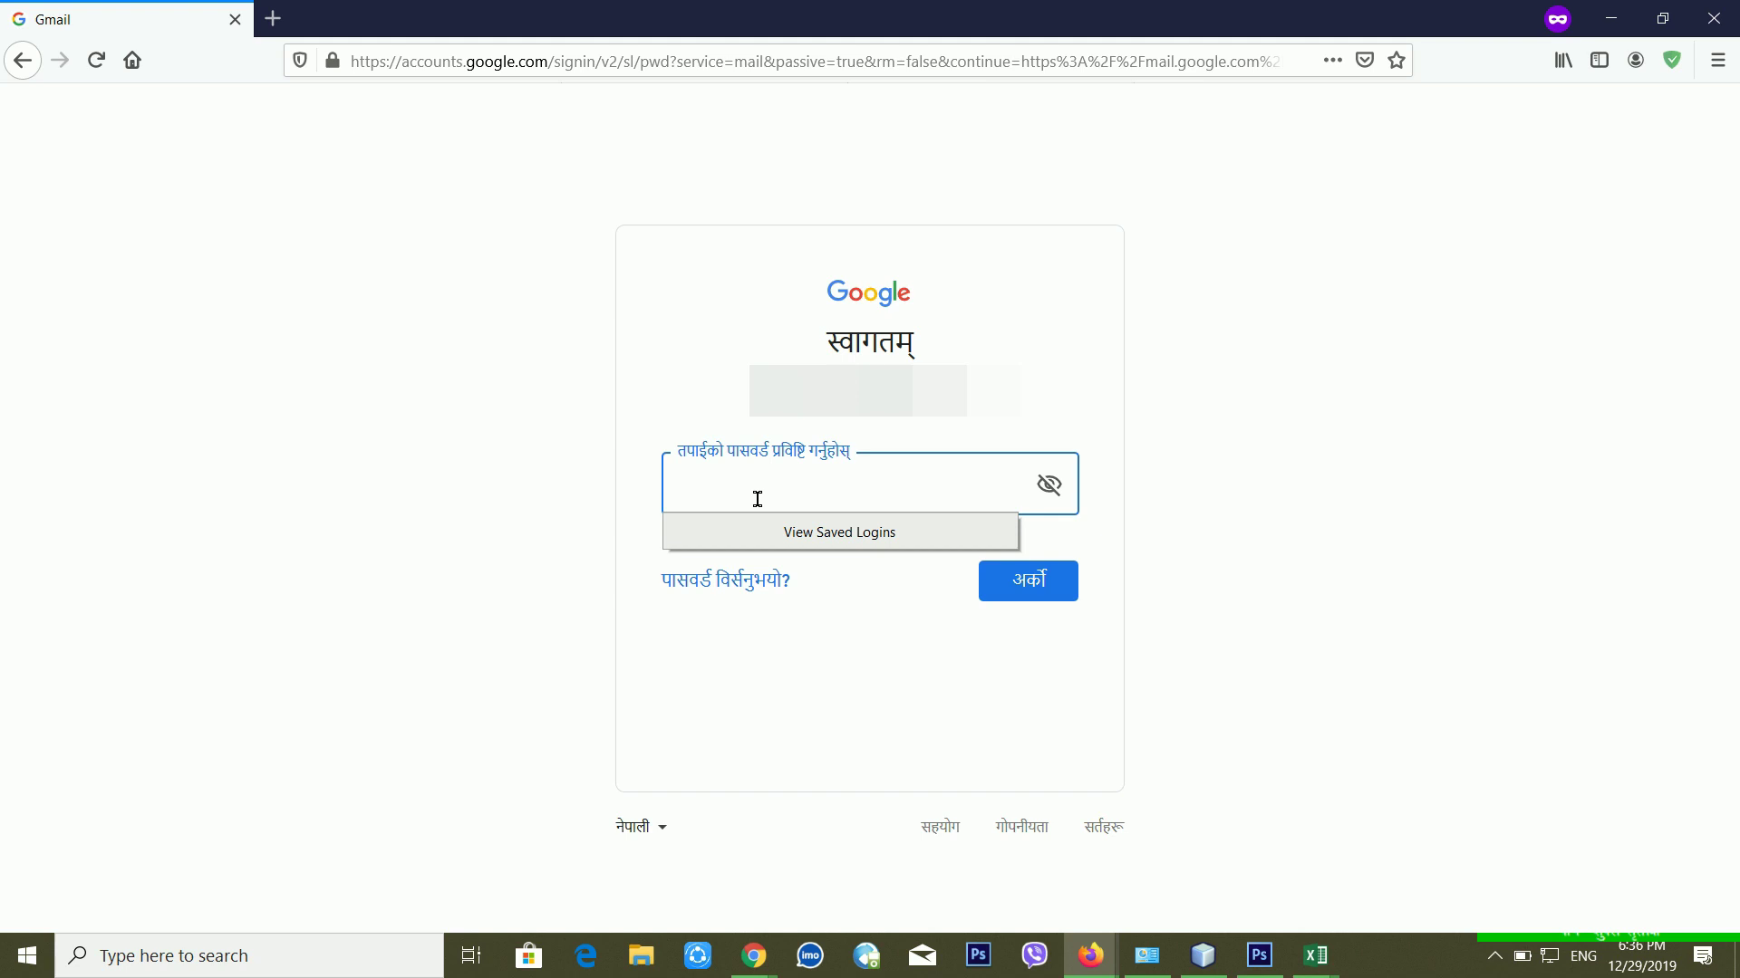
{"action": "type", "text": "•"}
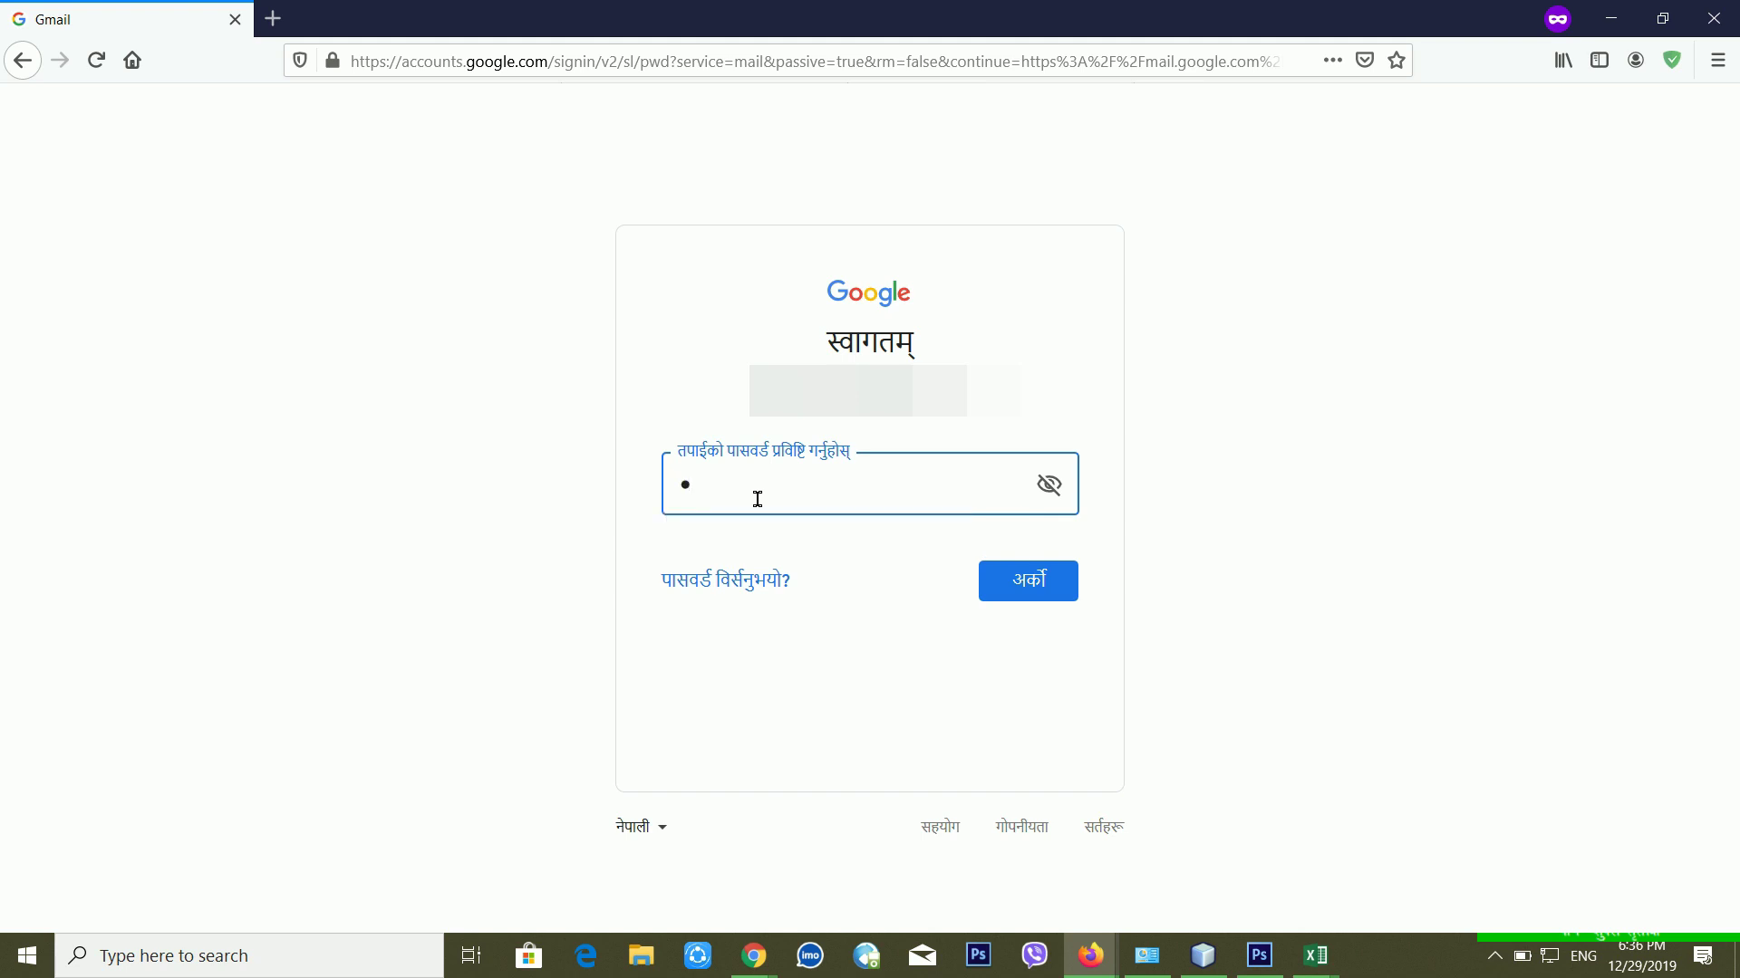
{"action": "key", "text": "BackSpace"}
{"action": "type", "text": "•••"}
{"action": "key", "text": "Return"}
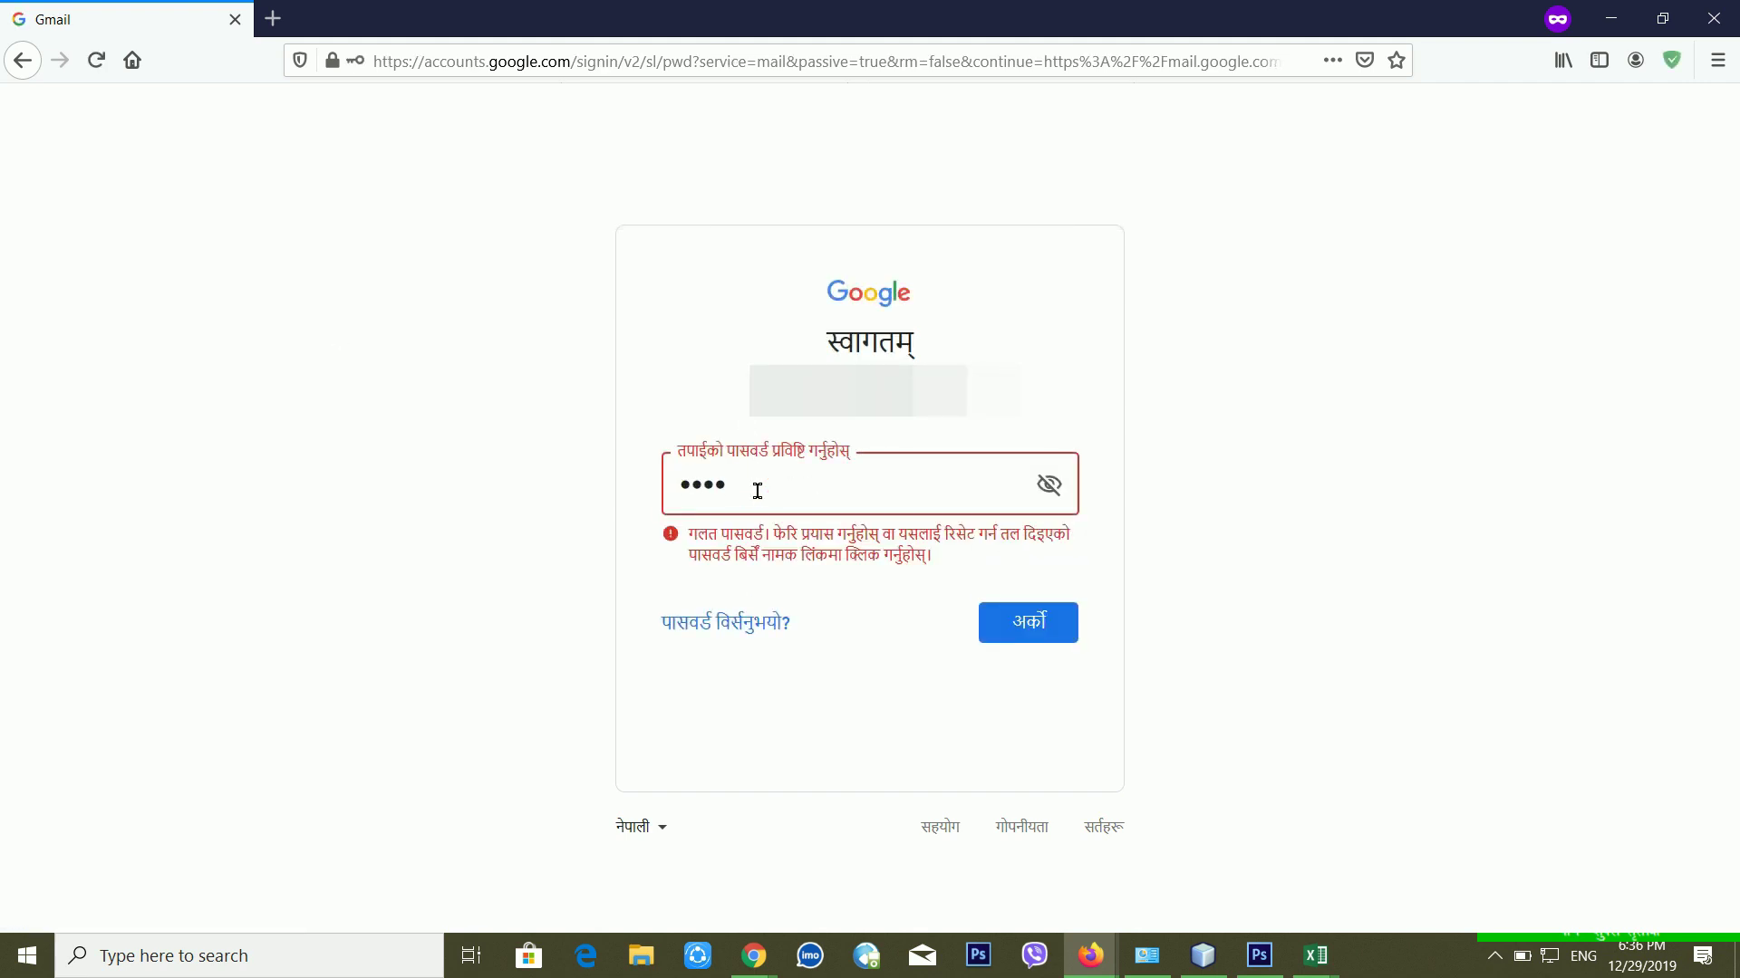
{"action": "type", "text": "•••••••••••"}
{"action": "key", "text": "Return"}
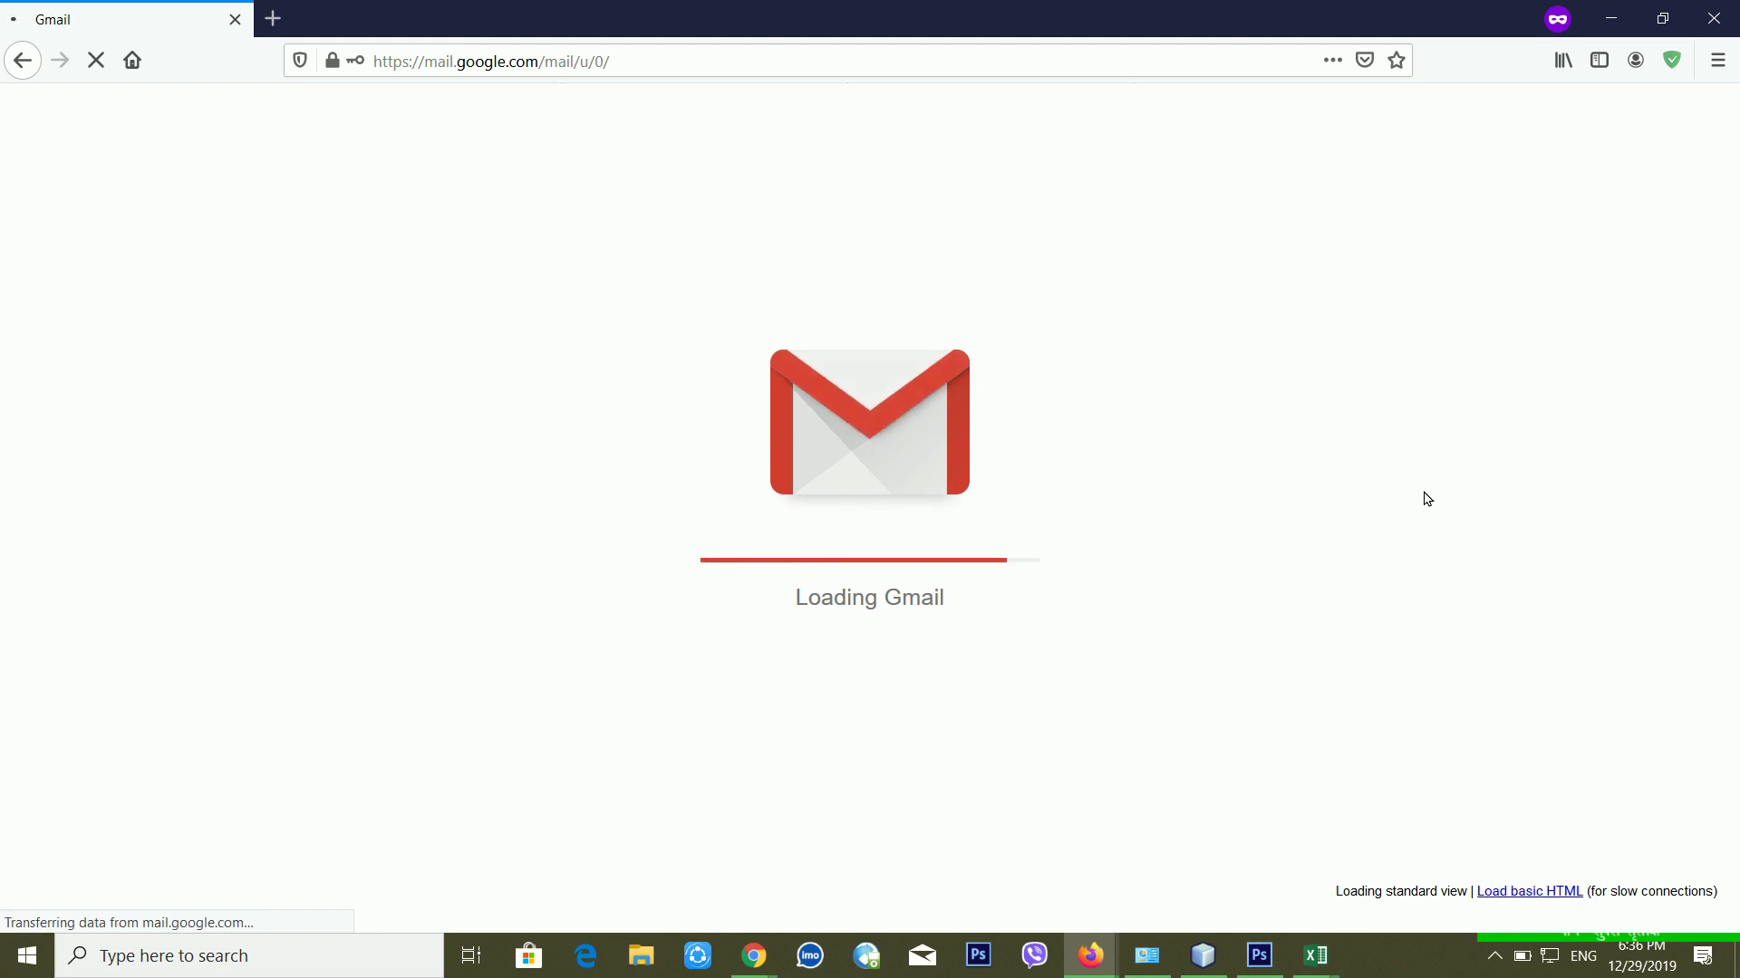
Step: Open the Google Verification Code email from Gmail's Updates category
{"action": "left_click", "coordinate": [1205, 241]}
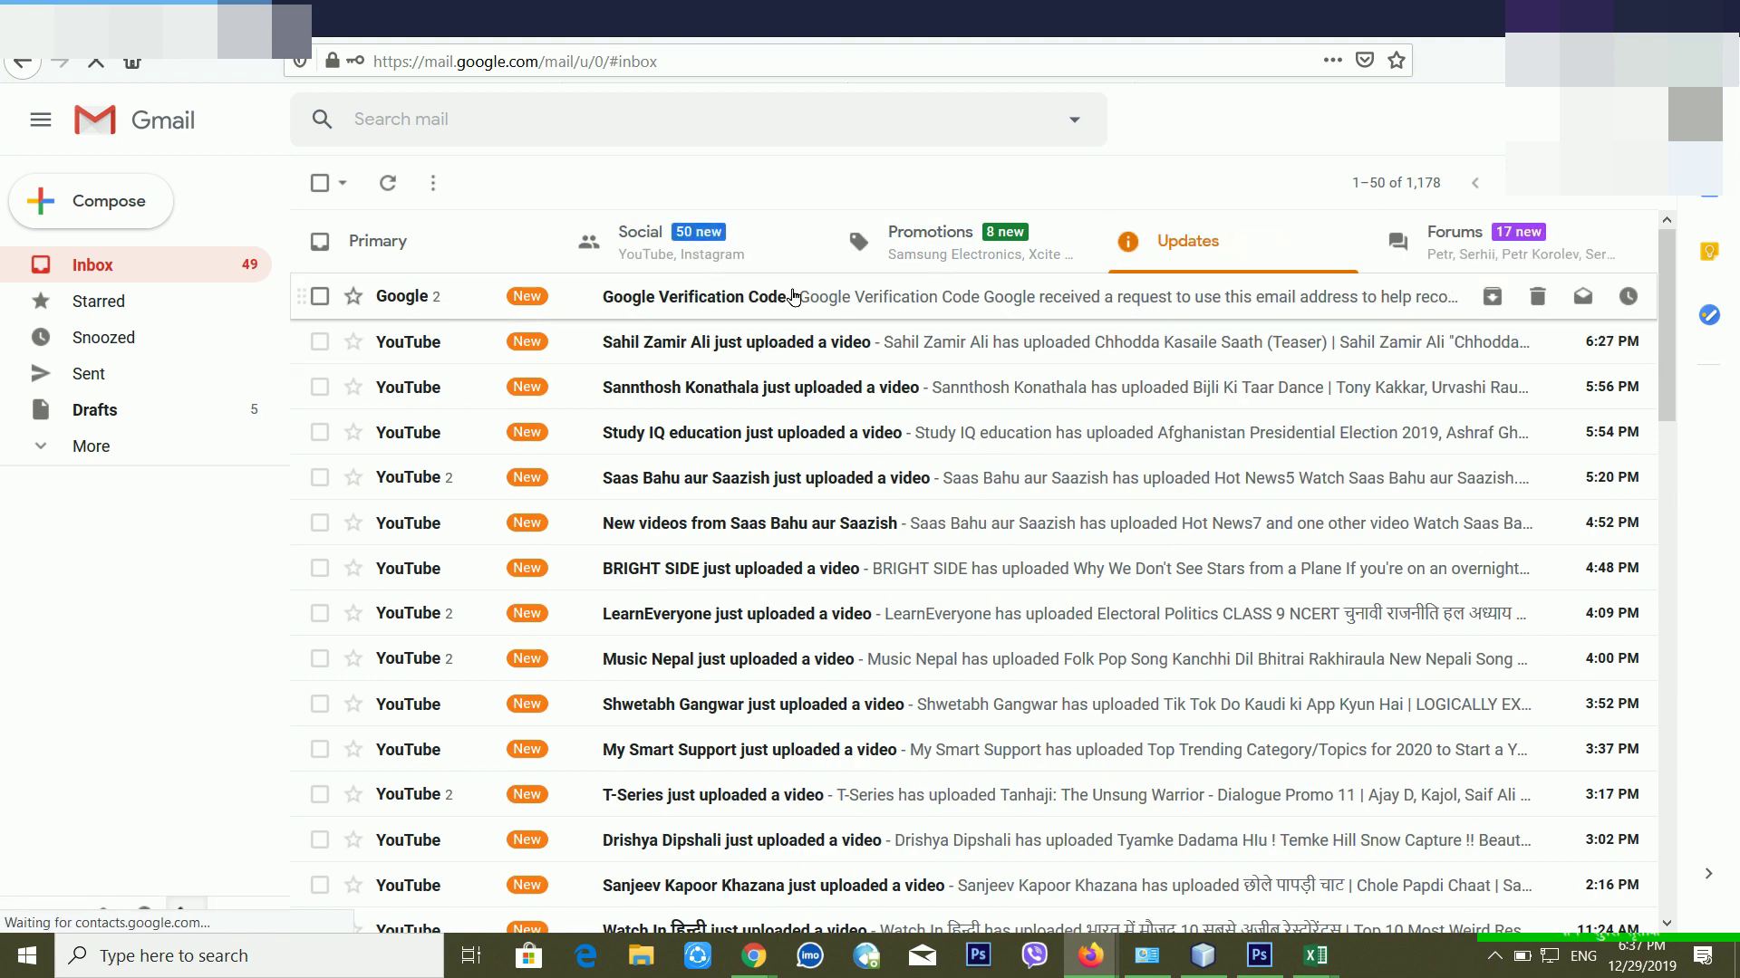
{"action": "left_click", "coordinate": [850, 297]}
{"action": "scroll", "coordinate": [861, 545], "scroll_direction": "down", "scroll_amount": 3}
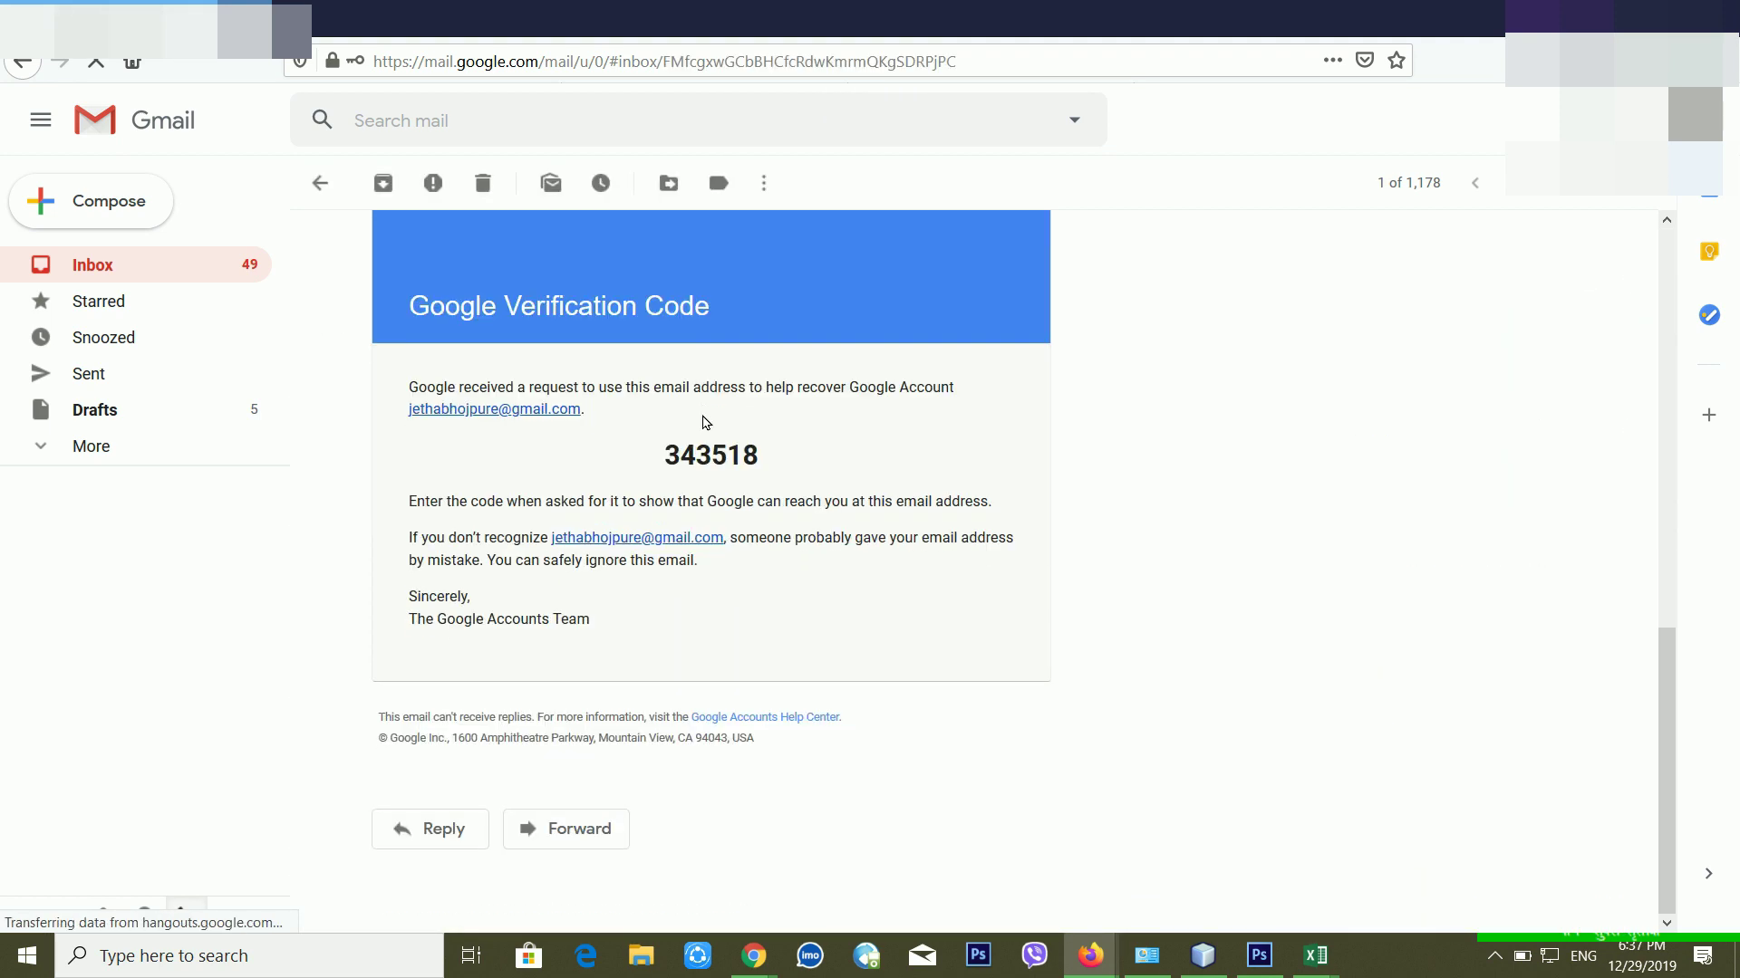
{"action": "scroll", "coordinate": [718, 452], "scroll_direction": "down", "scroll_amount": 4}
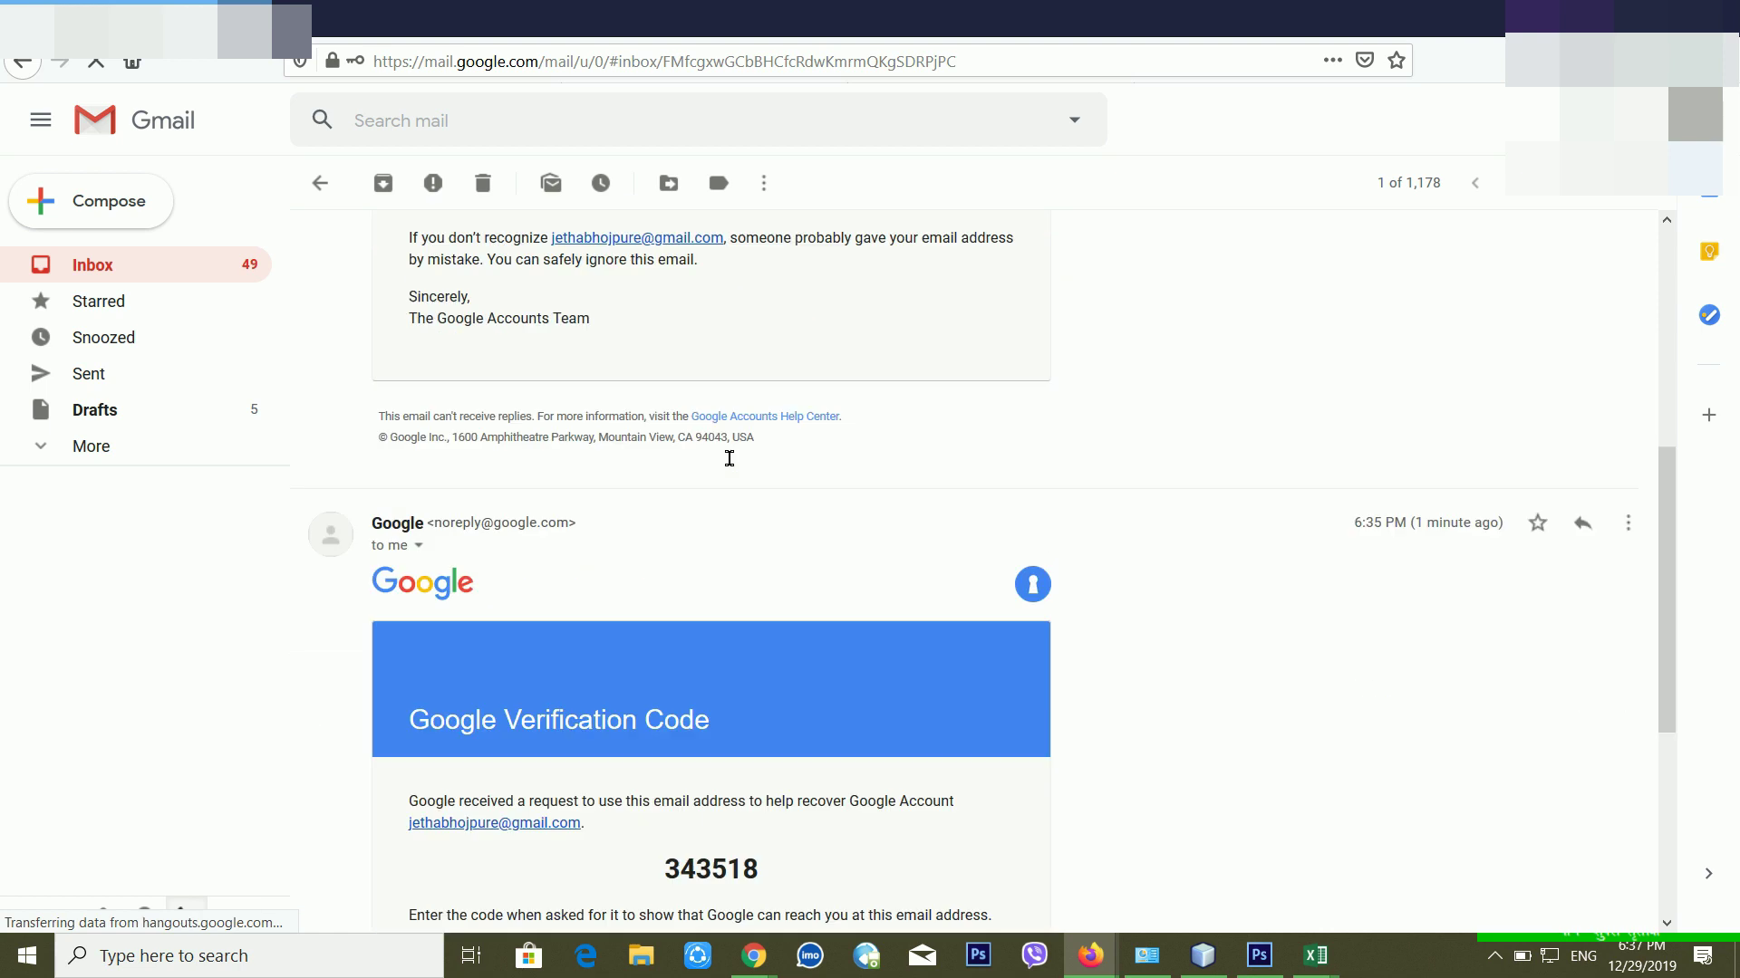
{"action": "left_click_drag", "start_coordinate": [686, 725], "coordinate": [799, 720]}
{"action": "left_click", "coordinate": [672, 715]}
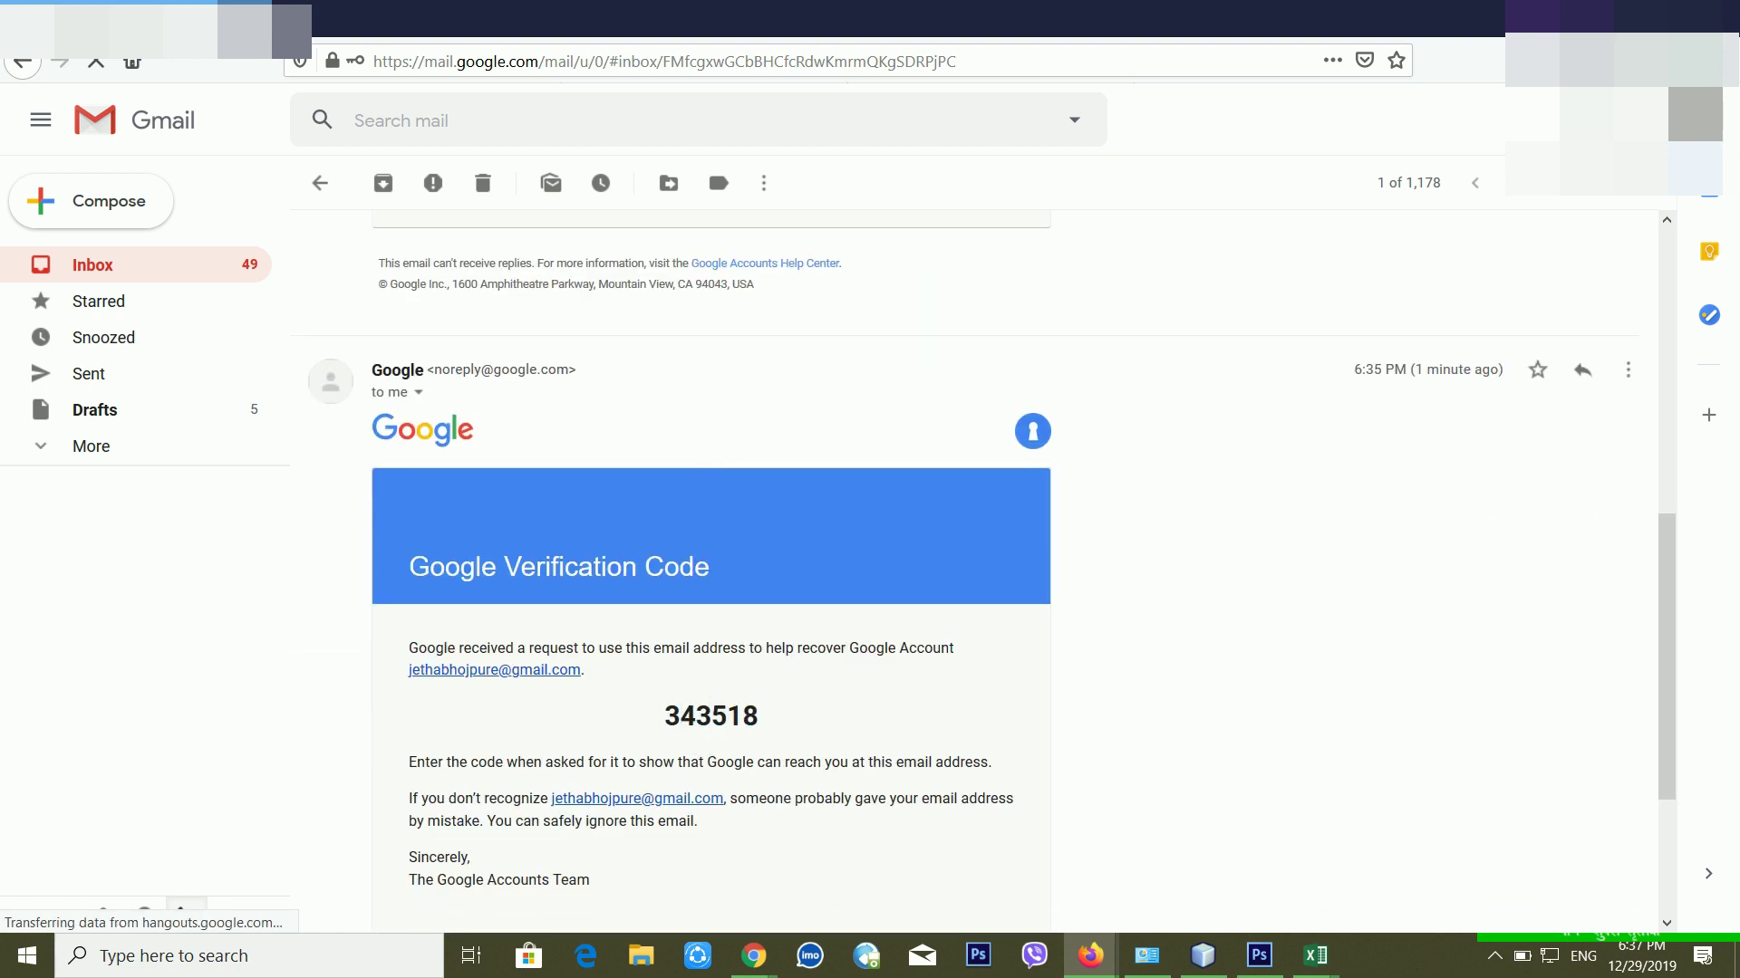
{"action": "scroll", "coordinate": [663, 524], "scroll_direction": "down", "scroll_amount": 2}
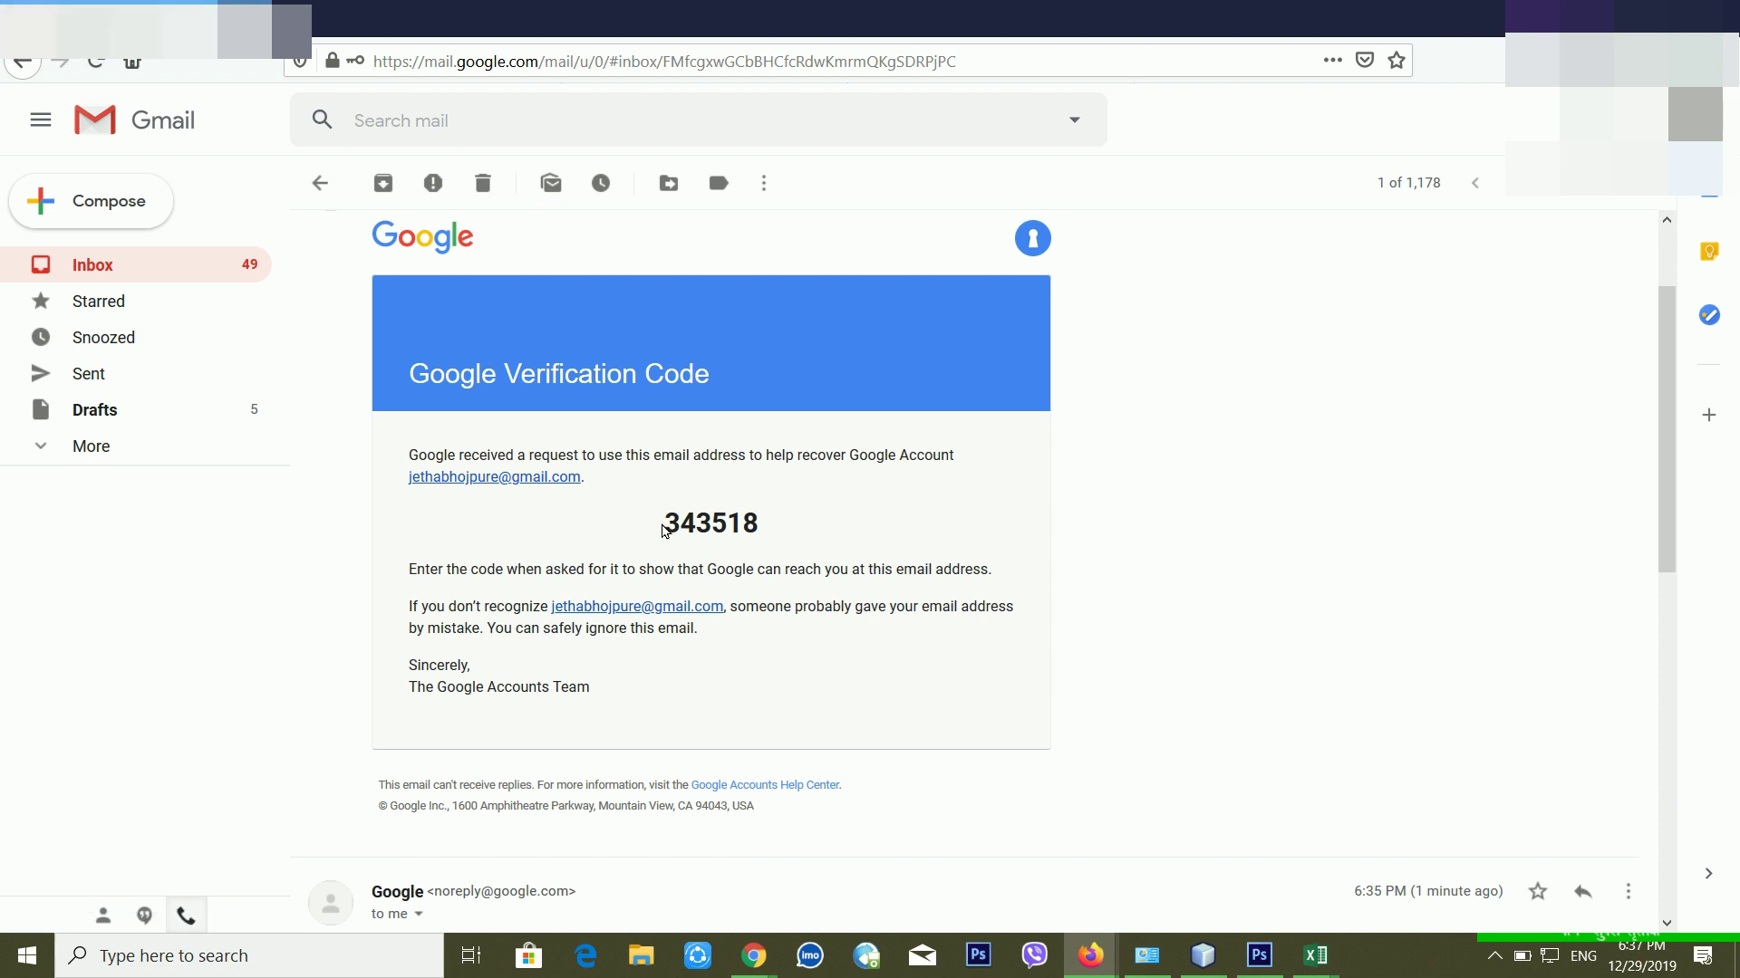
{"action": "left_click_drag", "start_coordinate": [671, 521], "coordinate": [809, 520]}
{"action": "key", "text": "ctrl+c"}
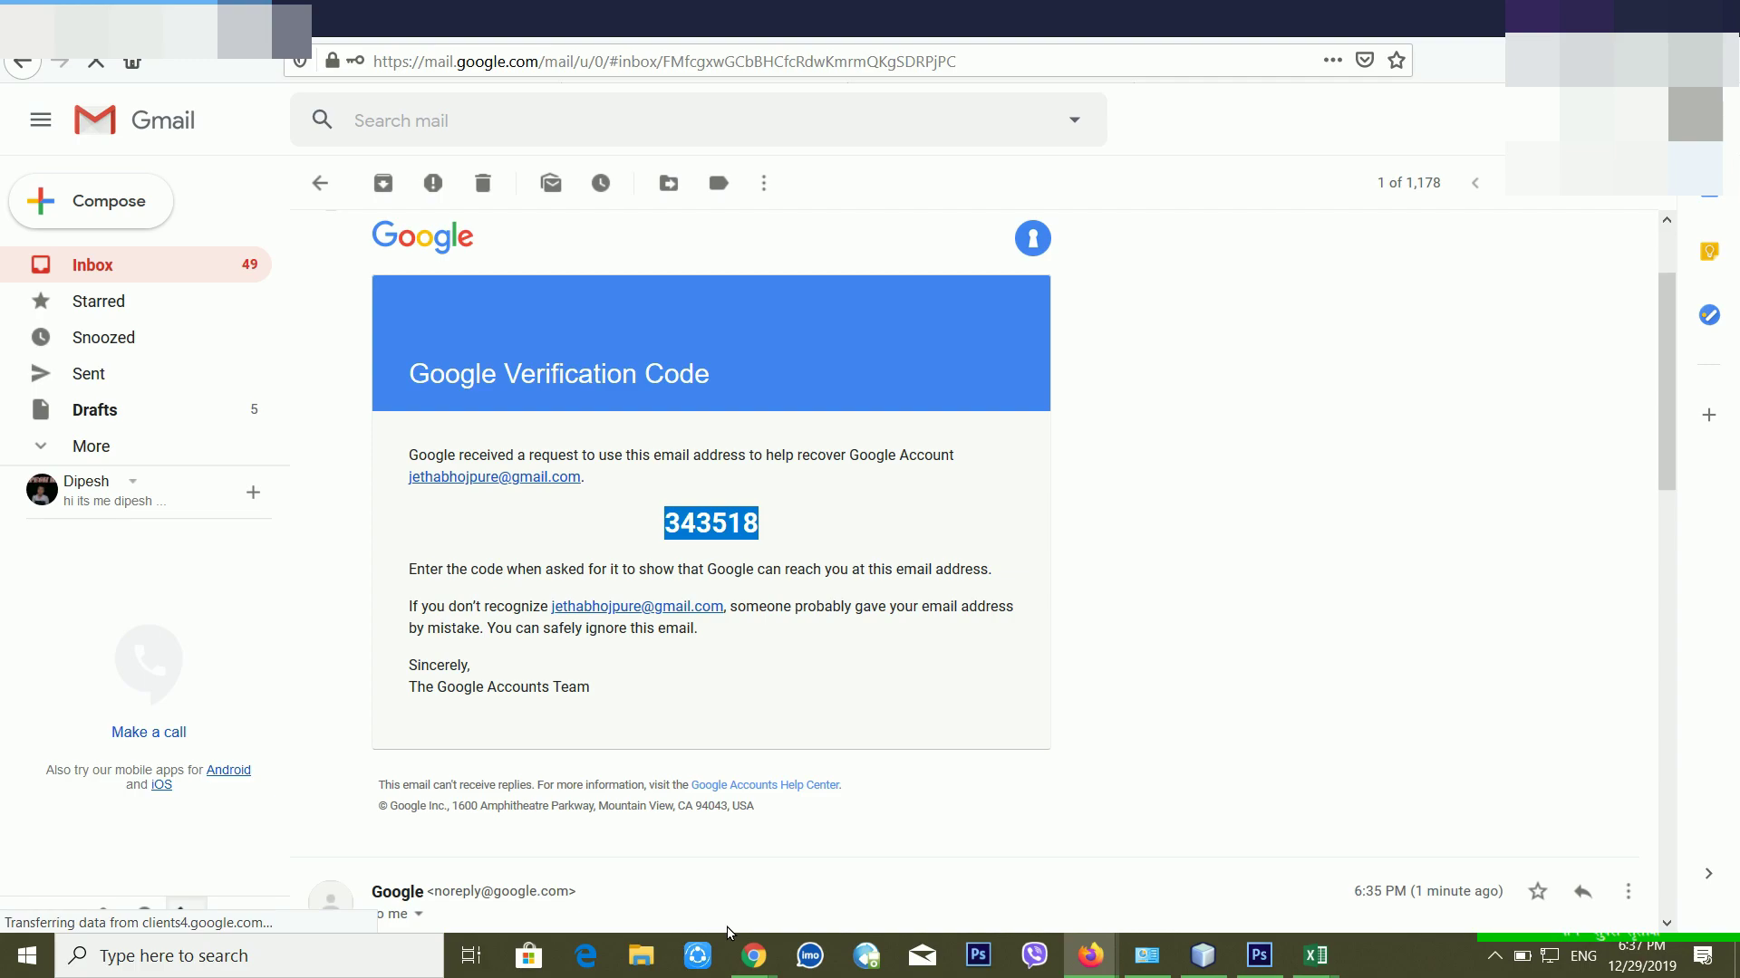
{"action": "left_click", "coordinate": [754, 956]}
{"action": "left_click", "coordinate": [791, 885]}
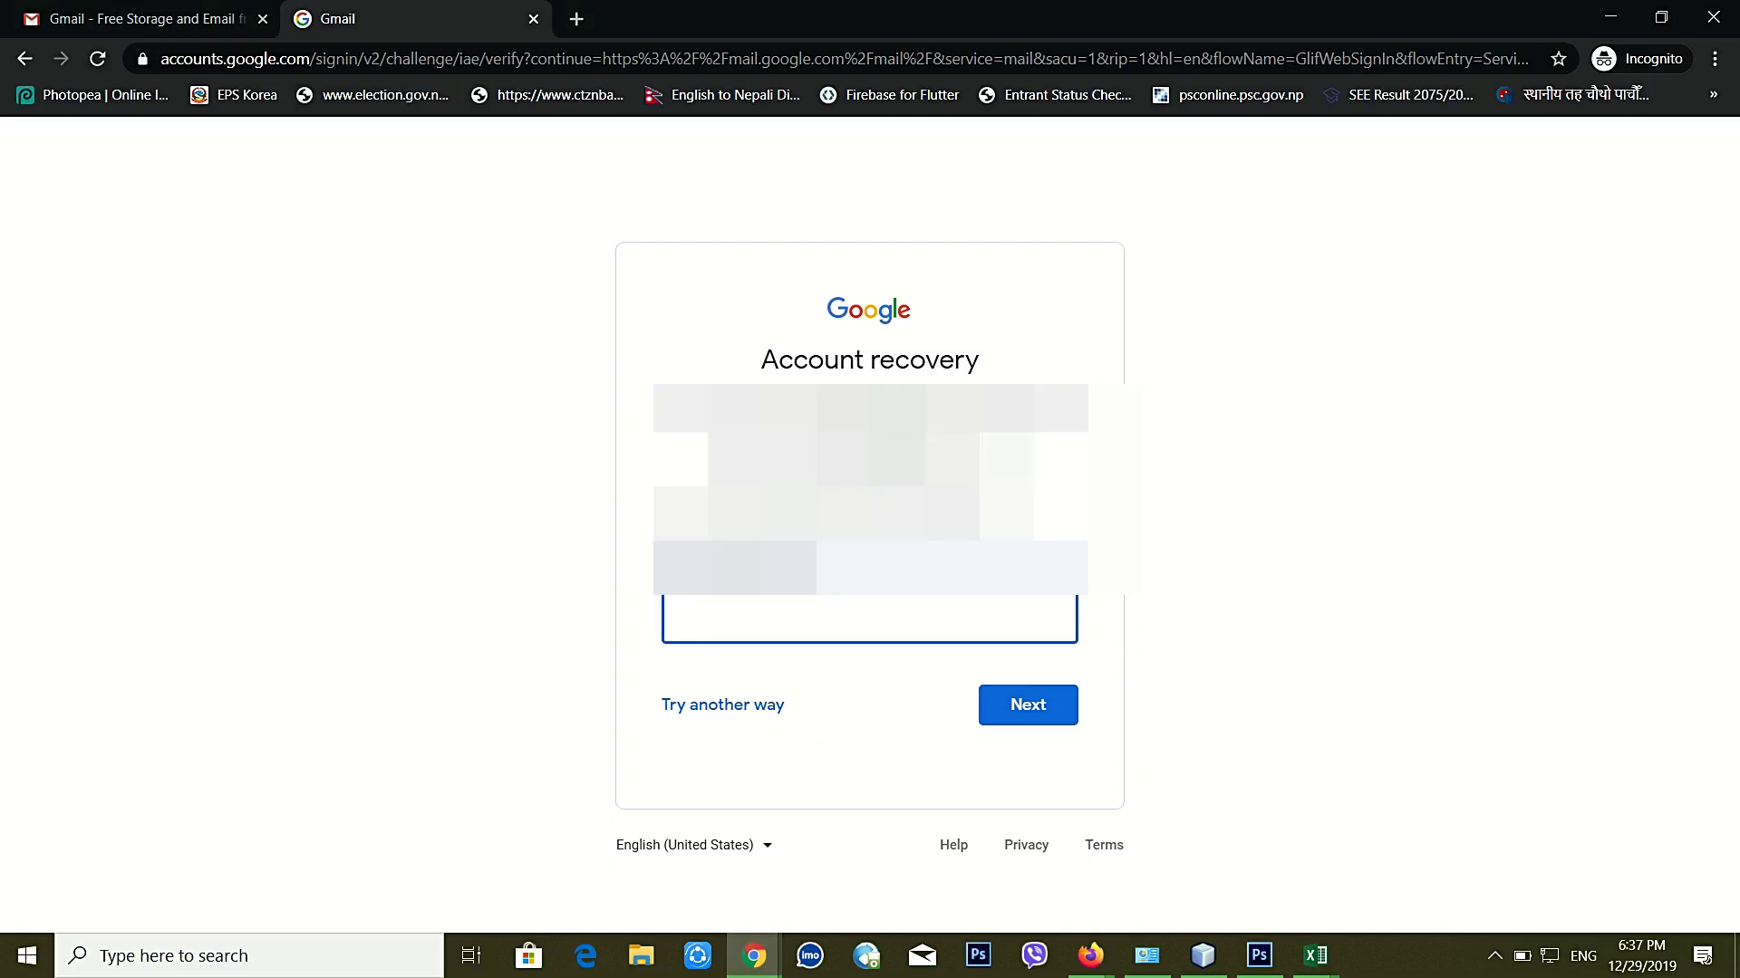
Step: Paste the copied verification code into the Enter code field and submit it
{"action": "key", "text": "ctrl+v"}
{"action": "left_click", "coordinate": [1008, 709]}
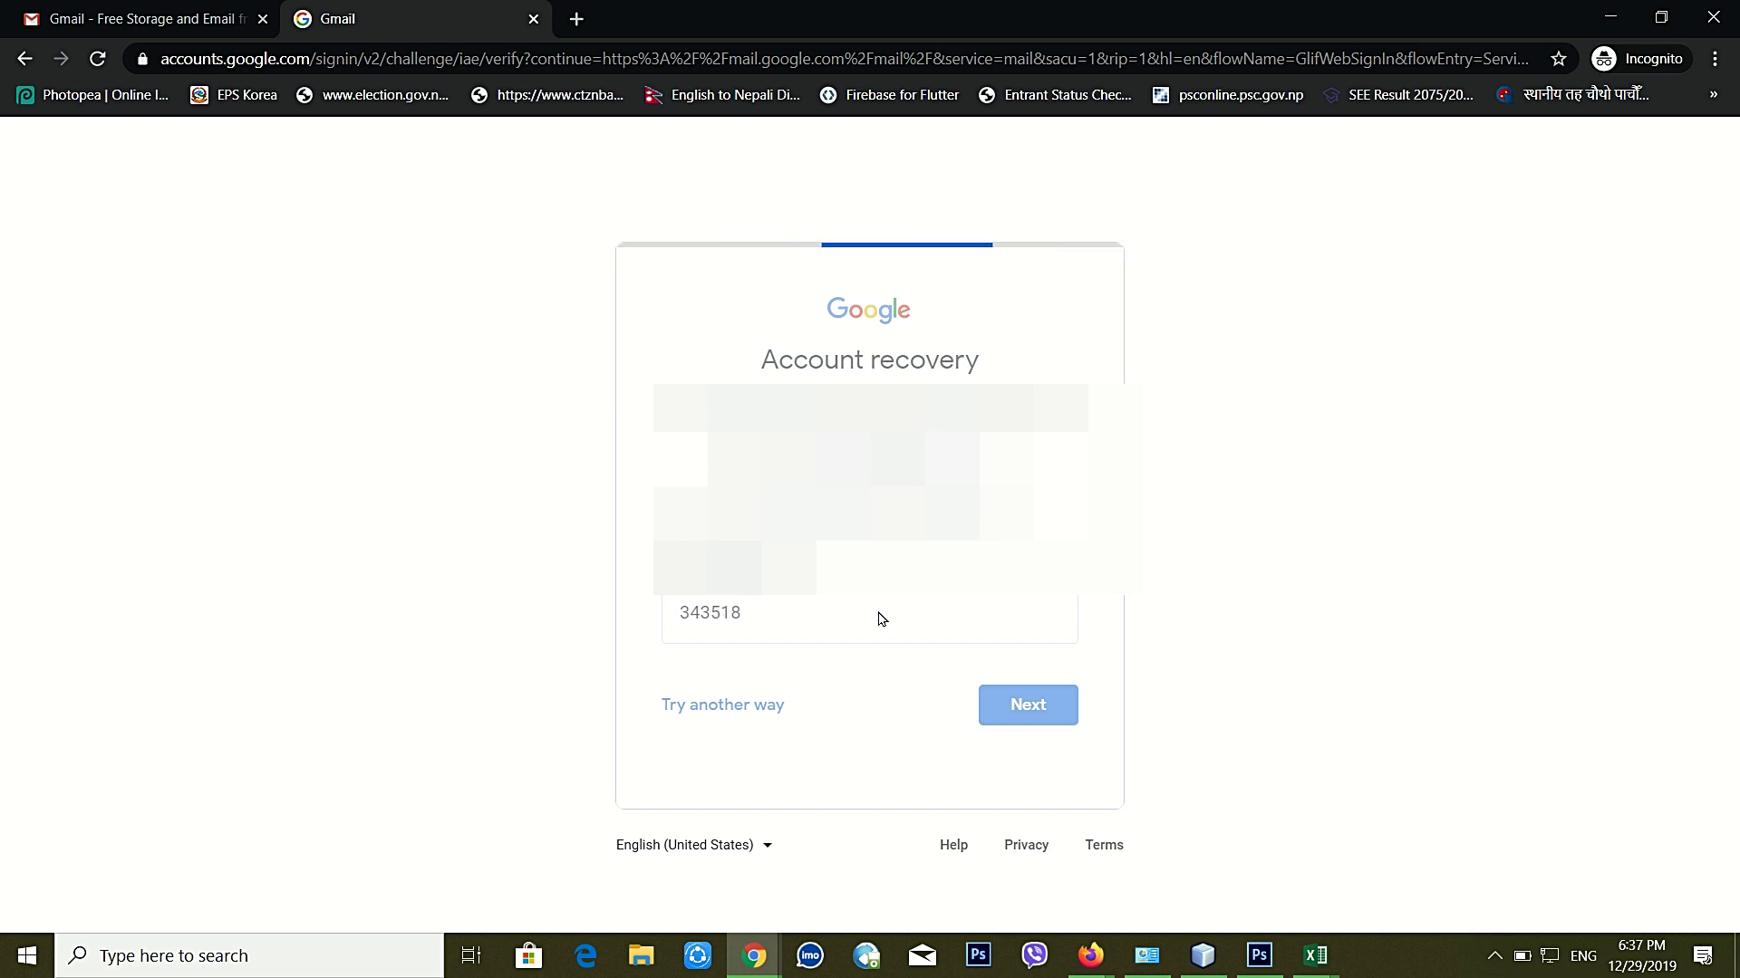
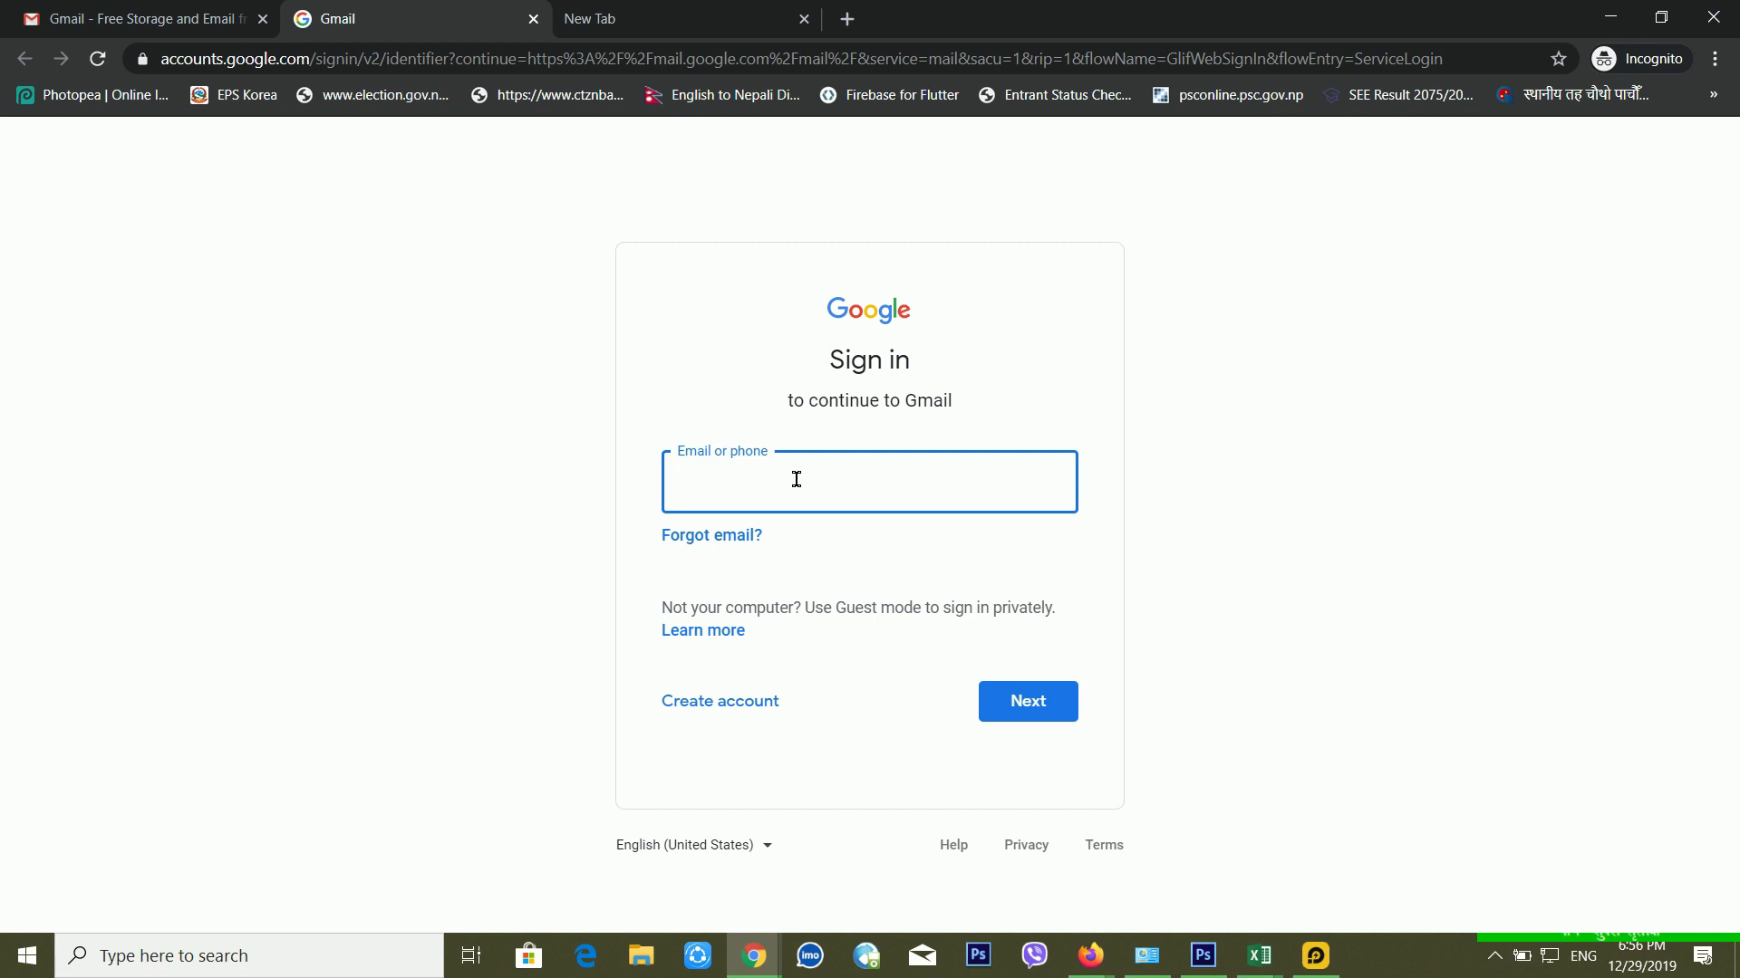
Step: Start Forgot email? recovery with the recovery phone or email and the account holder's first and last name
{"action": "left_click", "coordinate": [732, 544]}
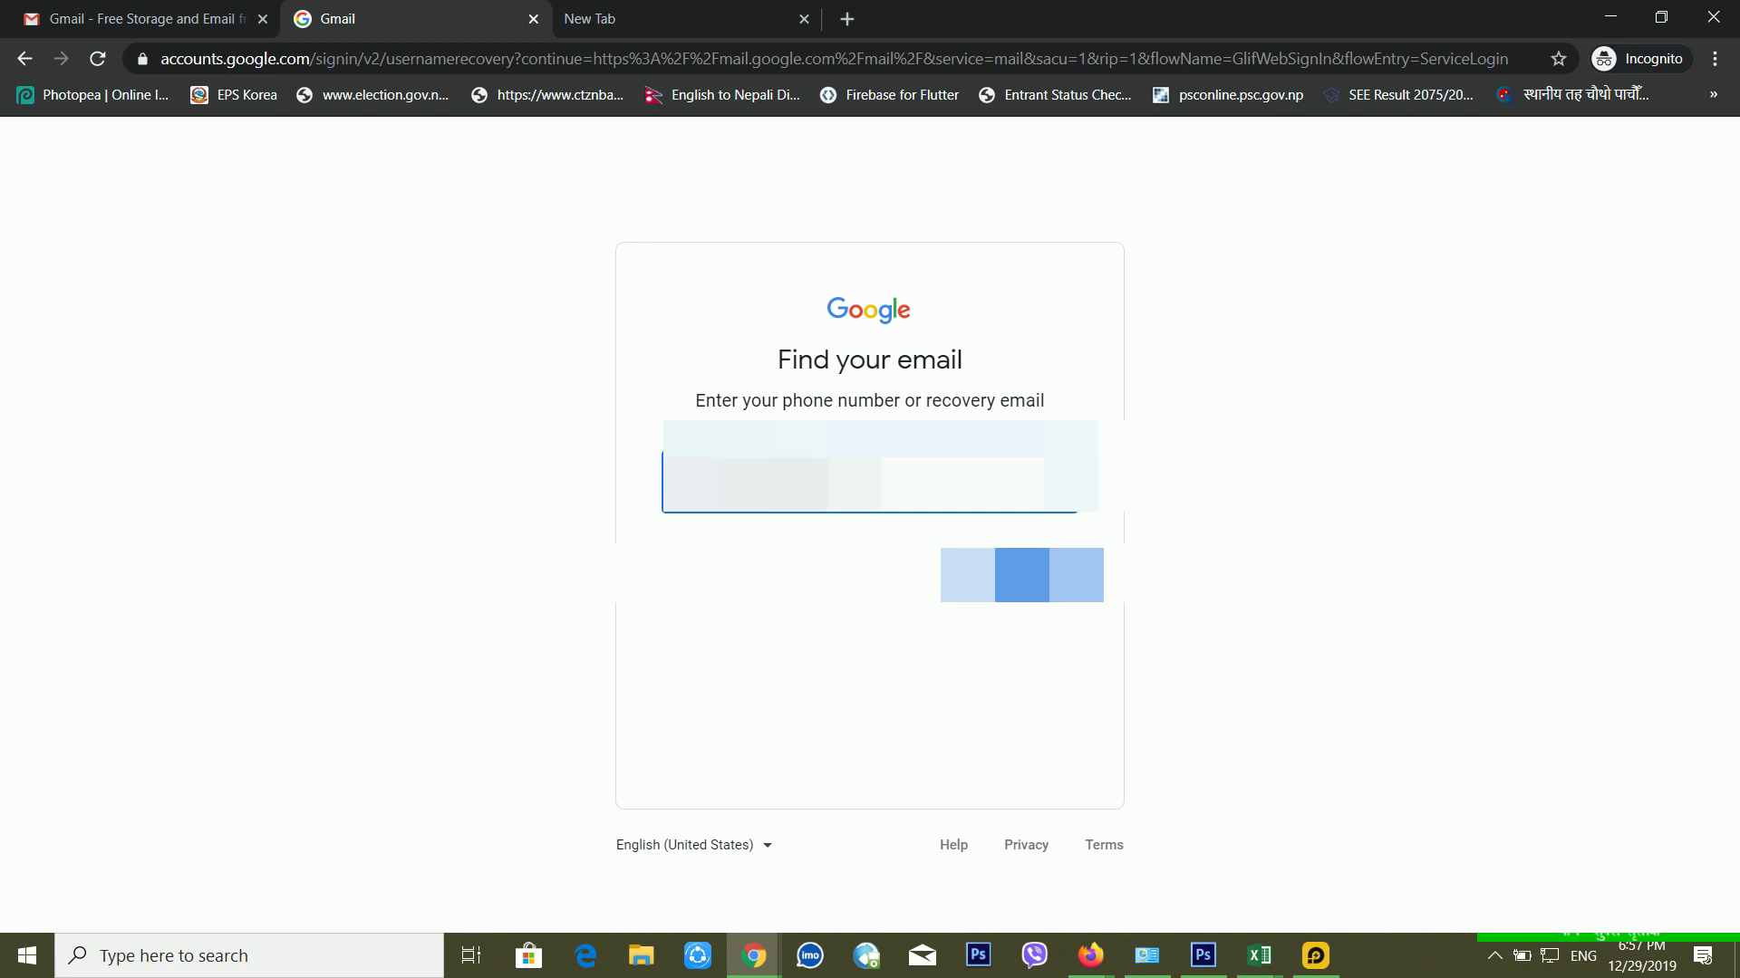
{"action": "key", "text": "Return"}
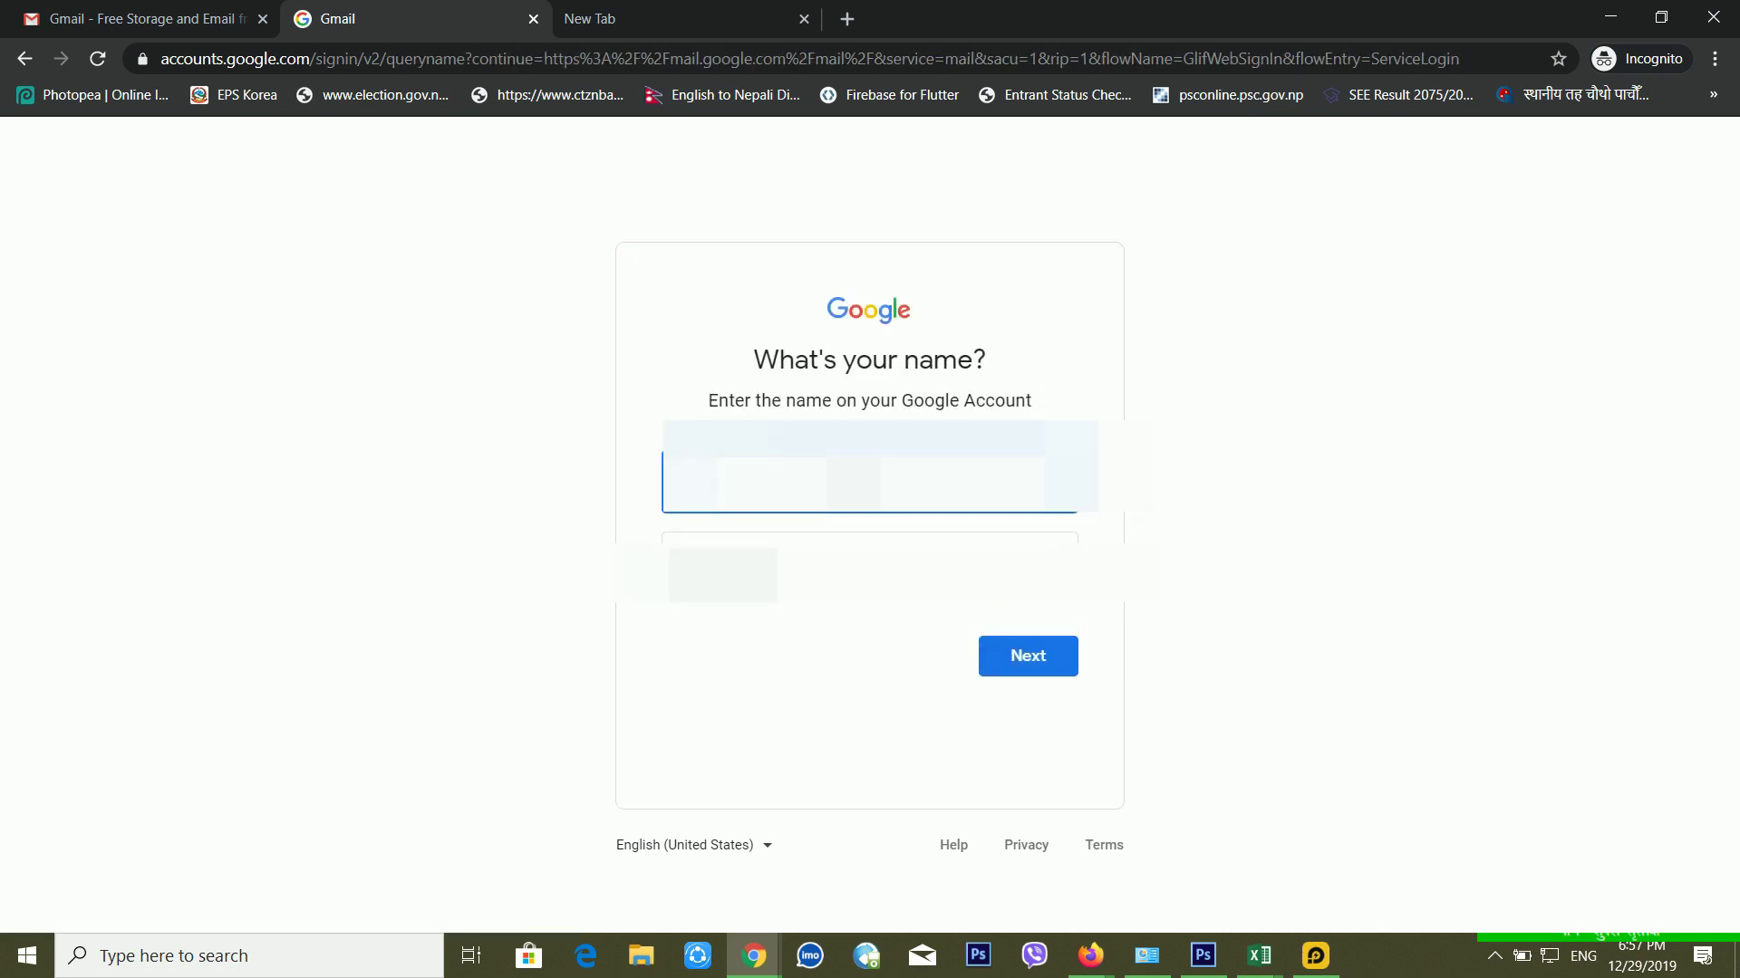
{"action": "key", "text": "Tab"}
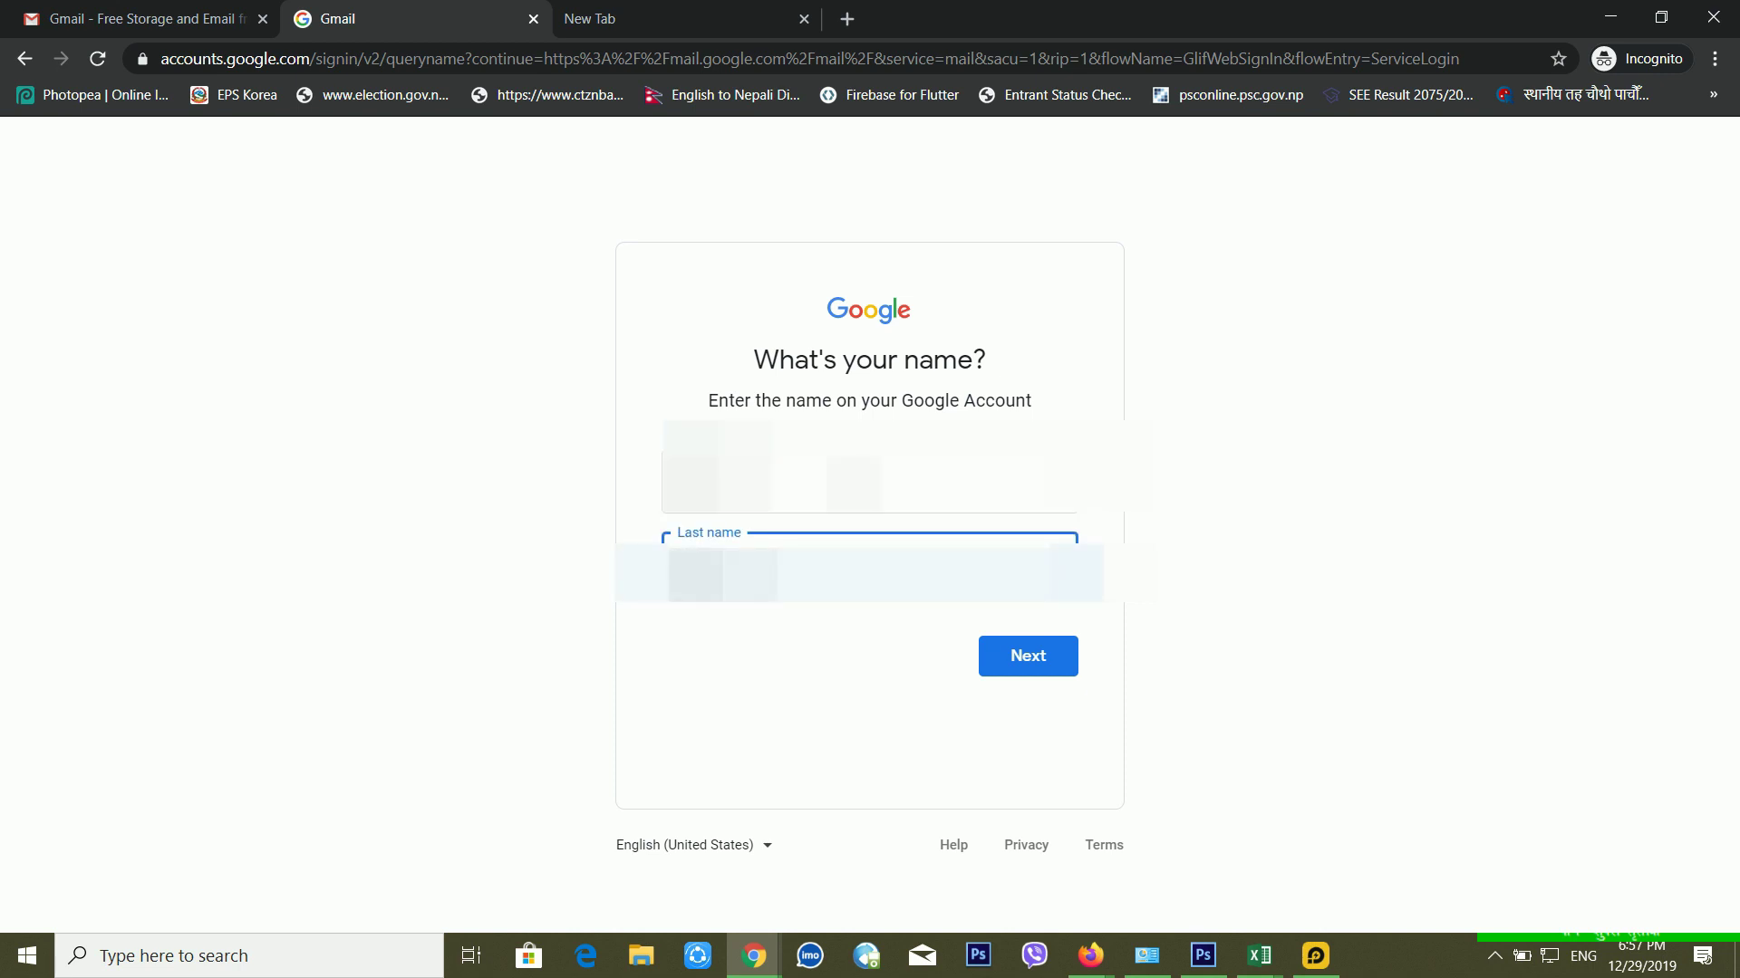
{"action": "left_click", "coordinate": [1019, 658]}
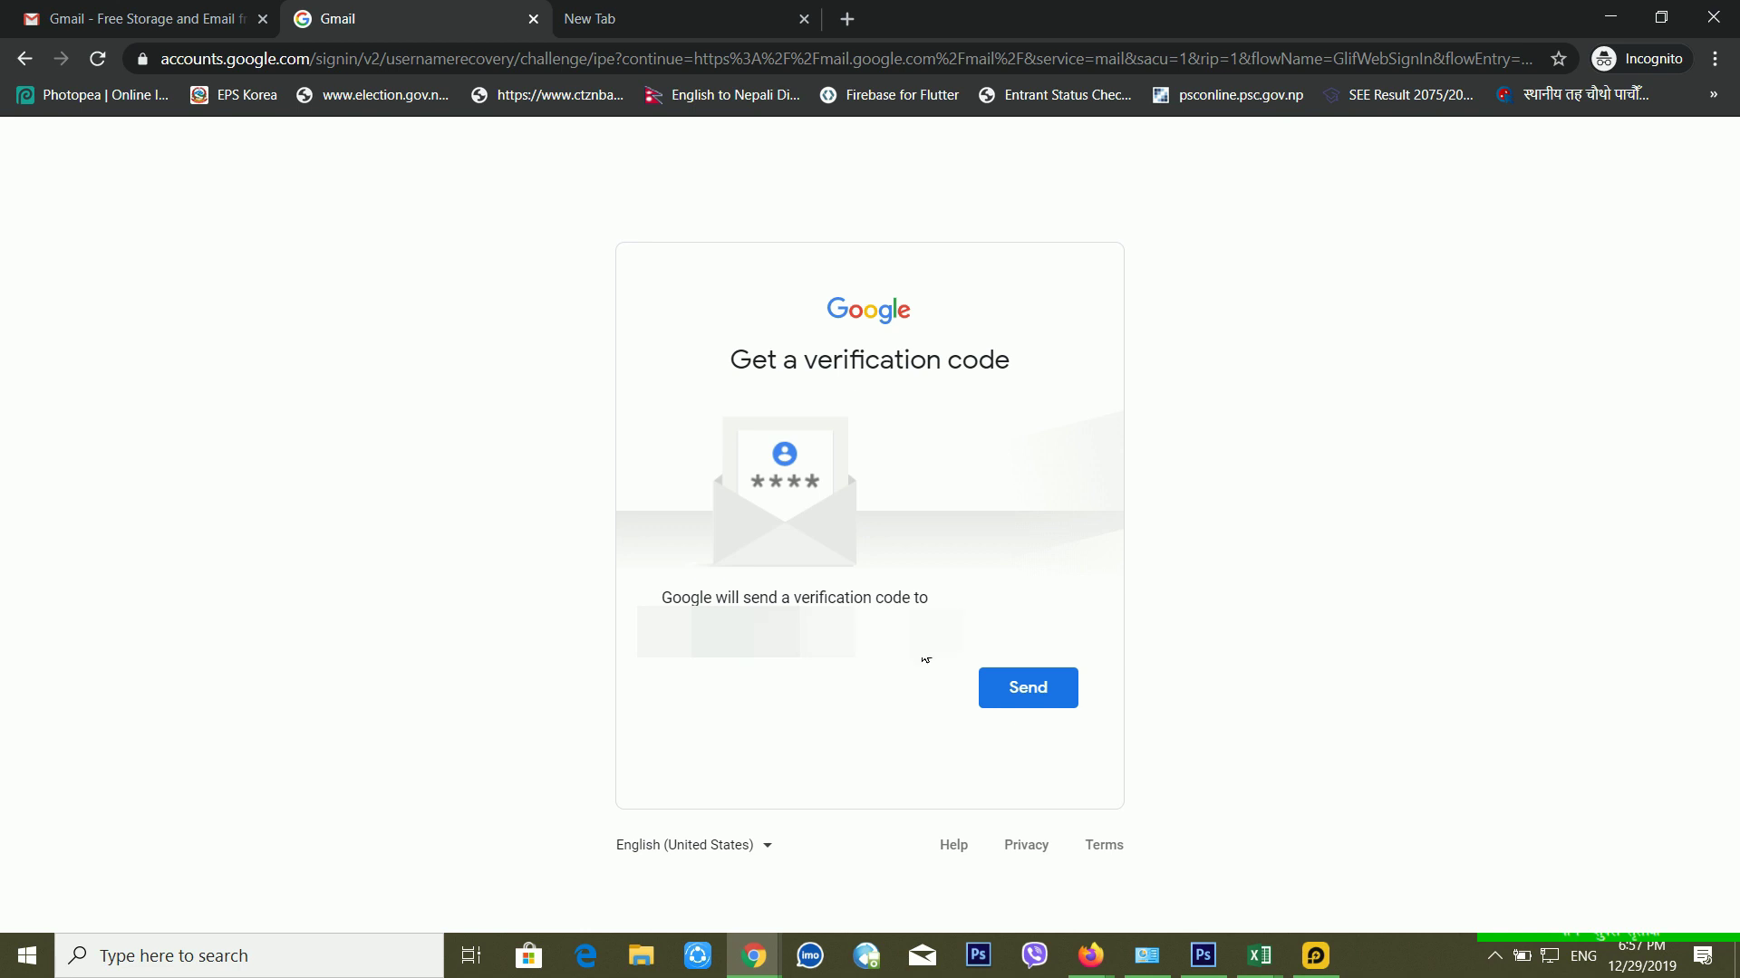
Step: Go back from the verification-code page to the name entry step and review the name fields
{"action": "left_click", "coordinate": [24, 58]}
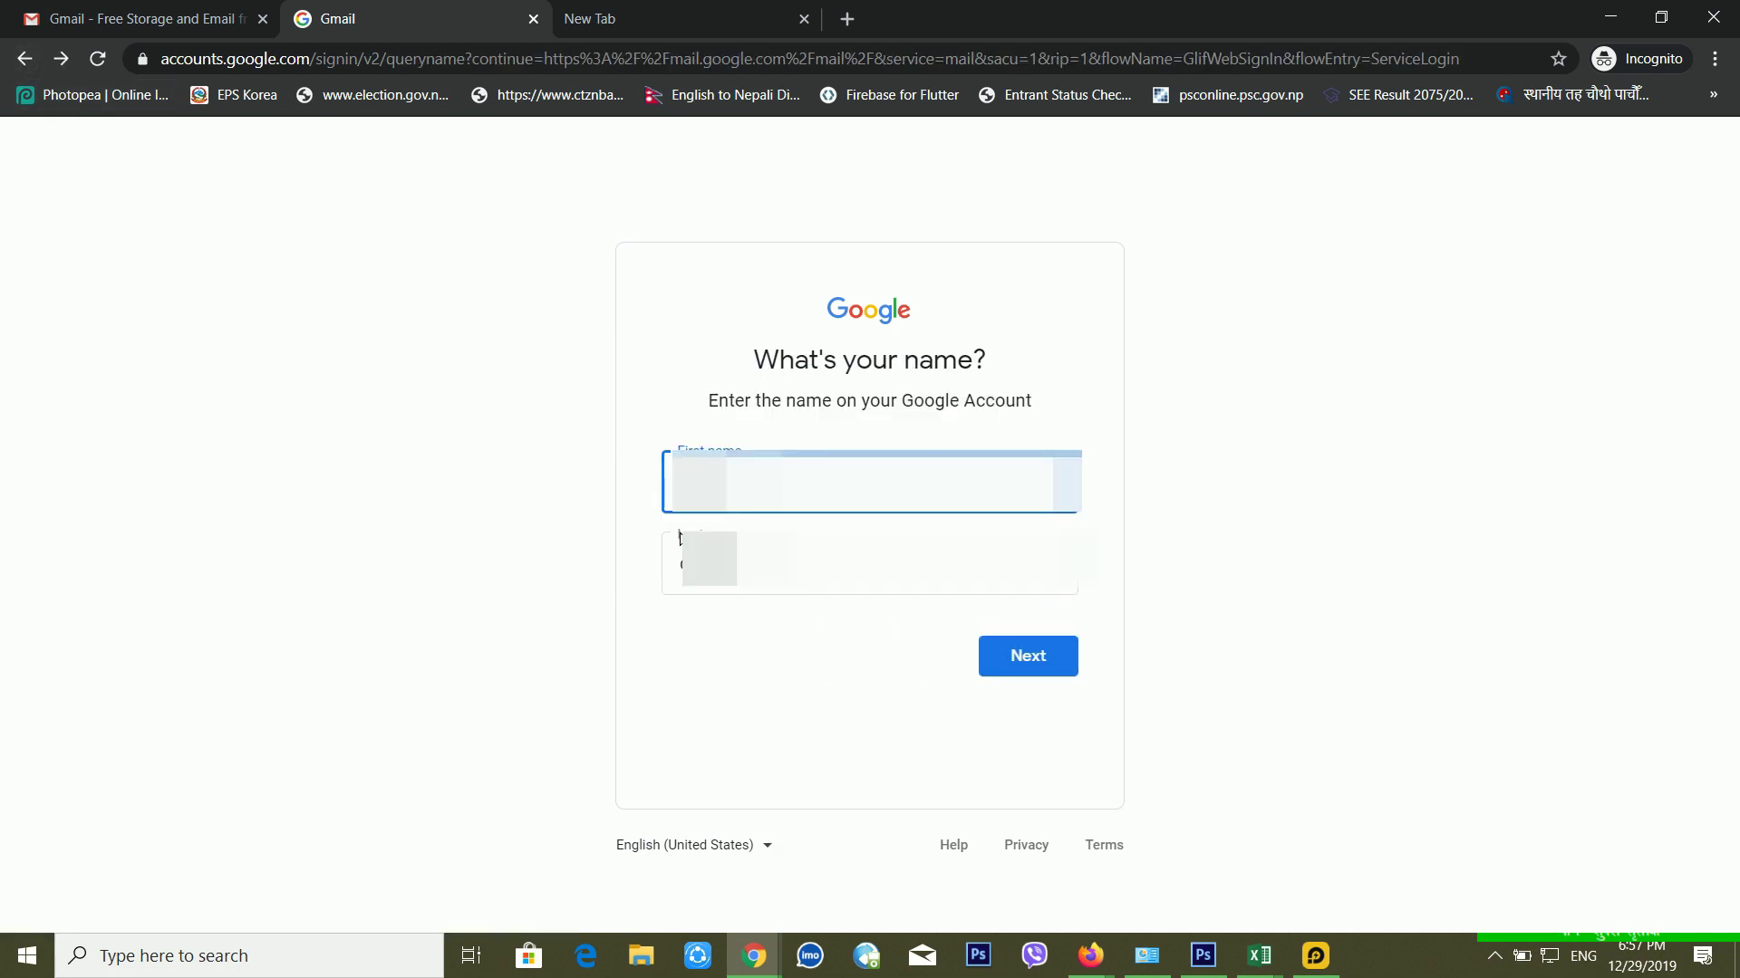
{"action": "left_click", "coordinate": [870, 563]}
{"action": "left_click", "coordinate": [794, 509]}
{"action": "left_click", "coordinate": [869, 563]}
{"action": "left_click", "coordinate": [791, 512]}
{"action": "left_click", "coordinate": [870, 563]}
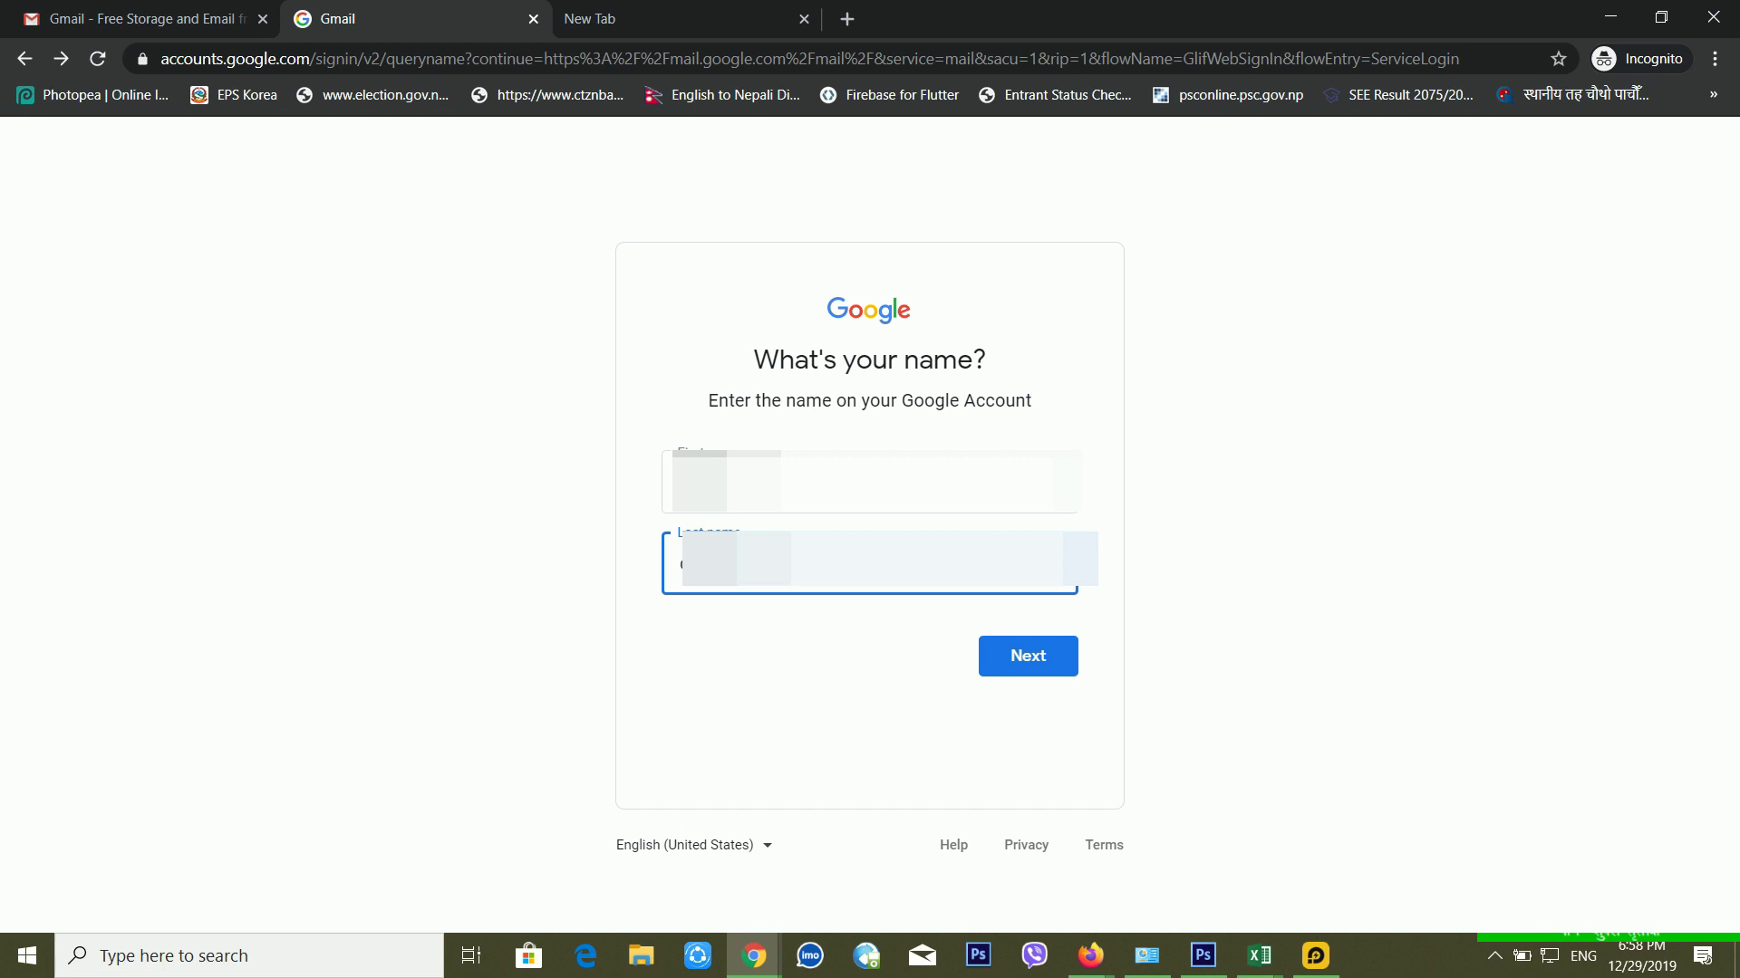
{"action": "left_click", "coordinate": [870, 482]}
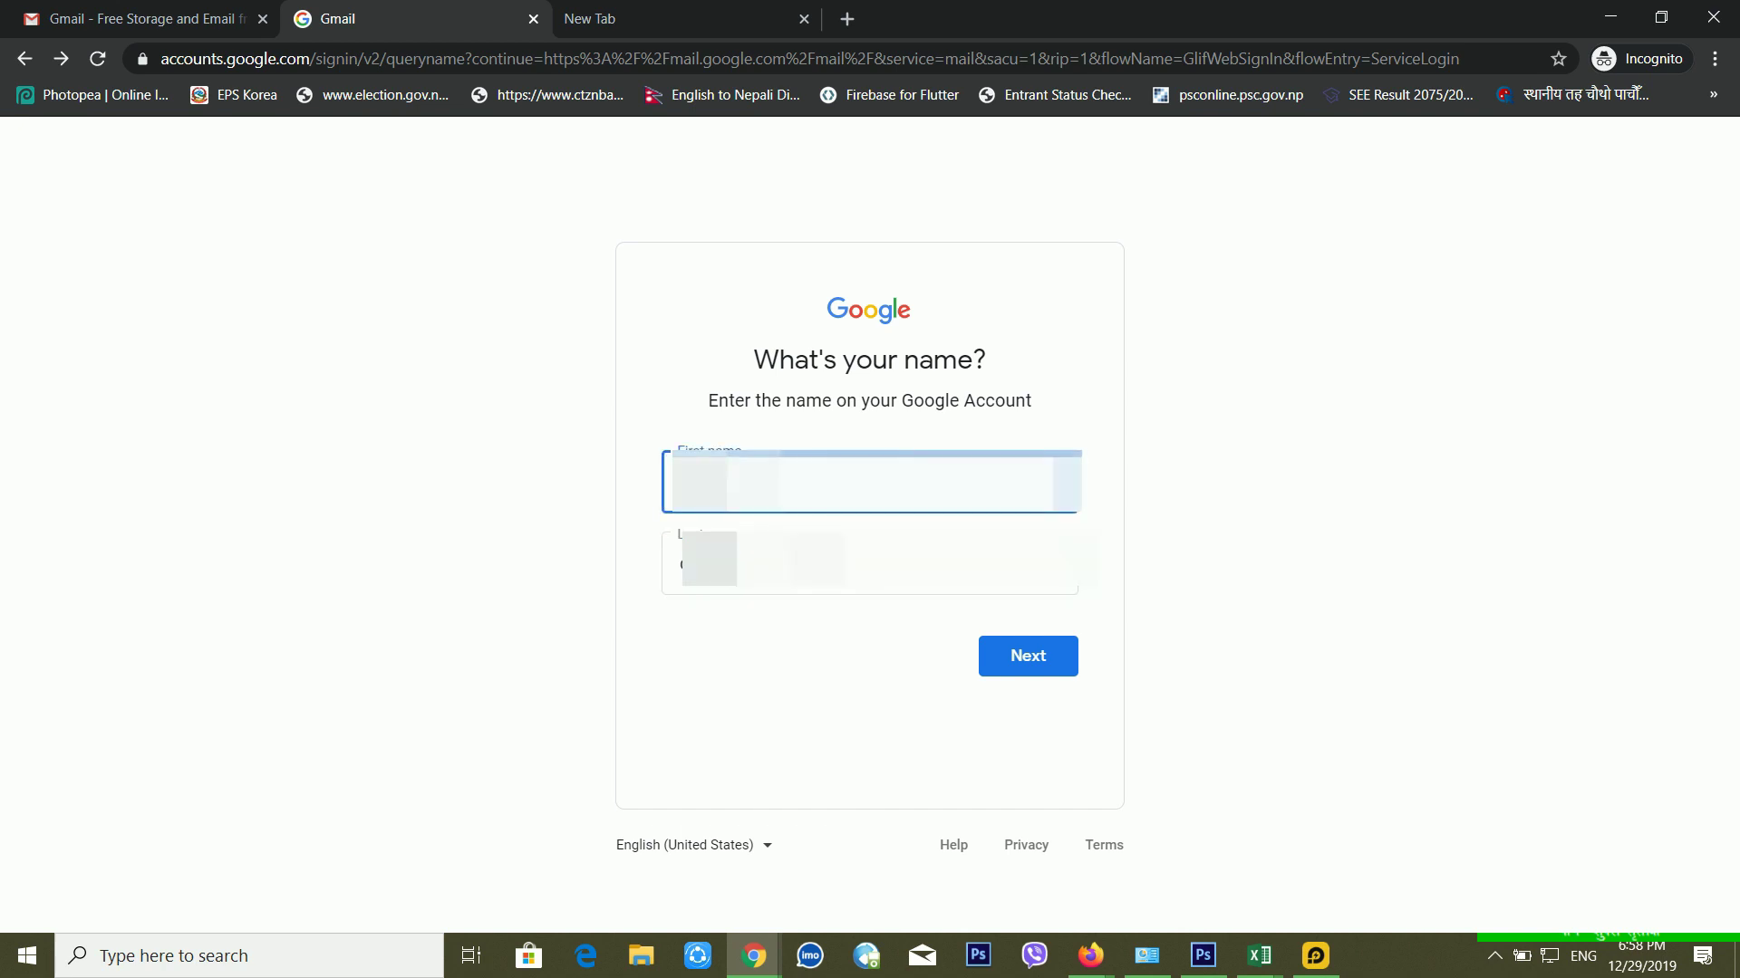
Step: Switch between the first and last name fields, ending with the first name text selected
{"action": "left_click", "coordinate": [870, 563]}
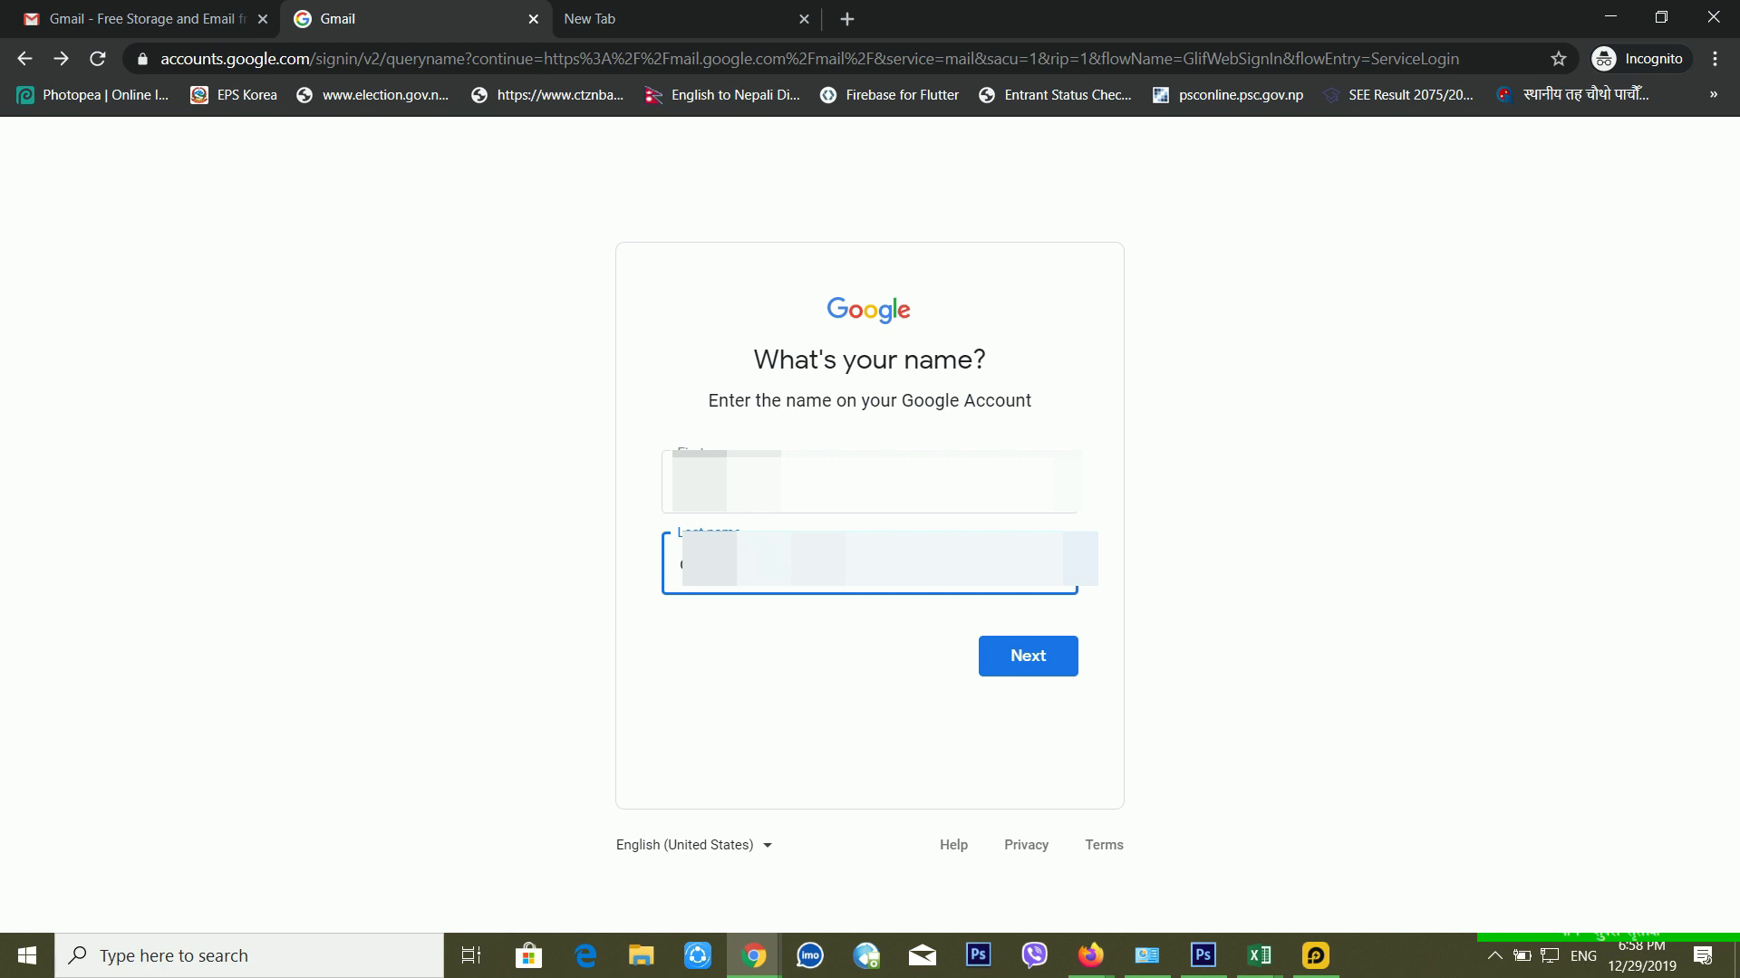
{"action": "left_click", "coordinate": [878, 482]}
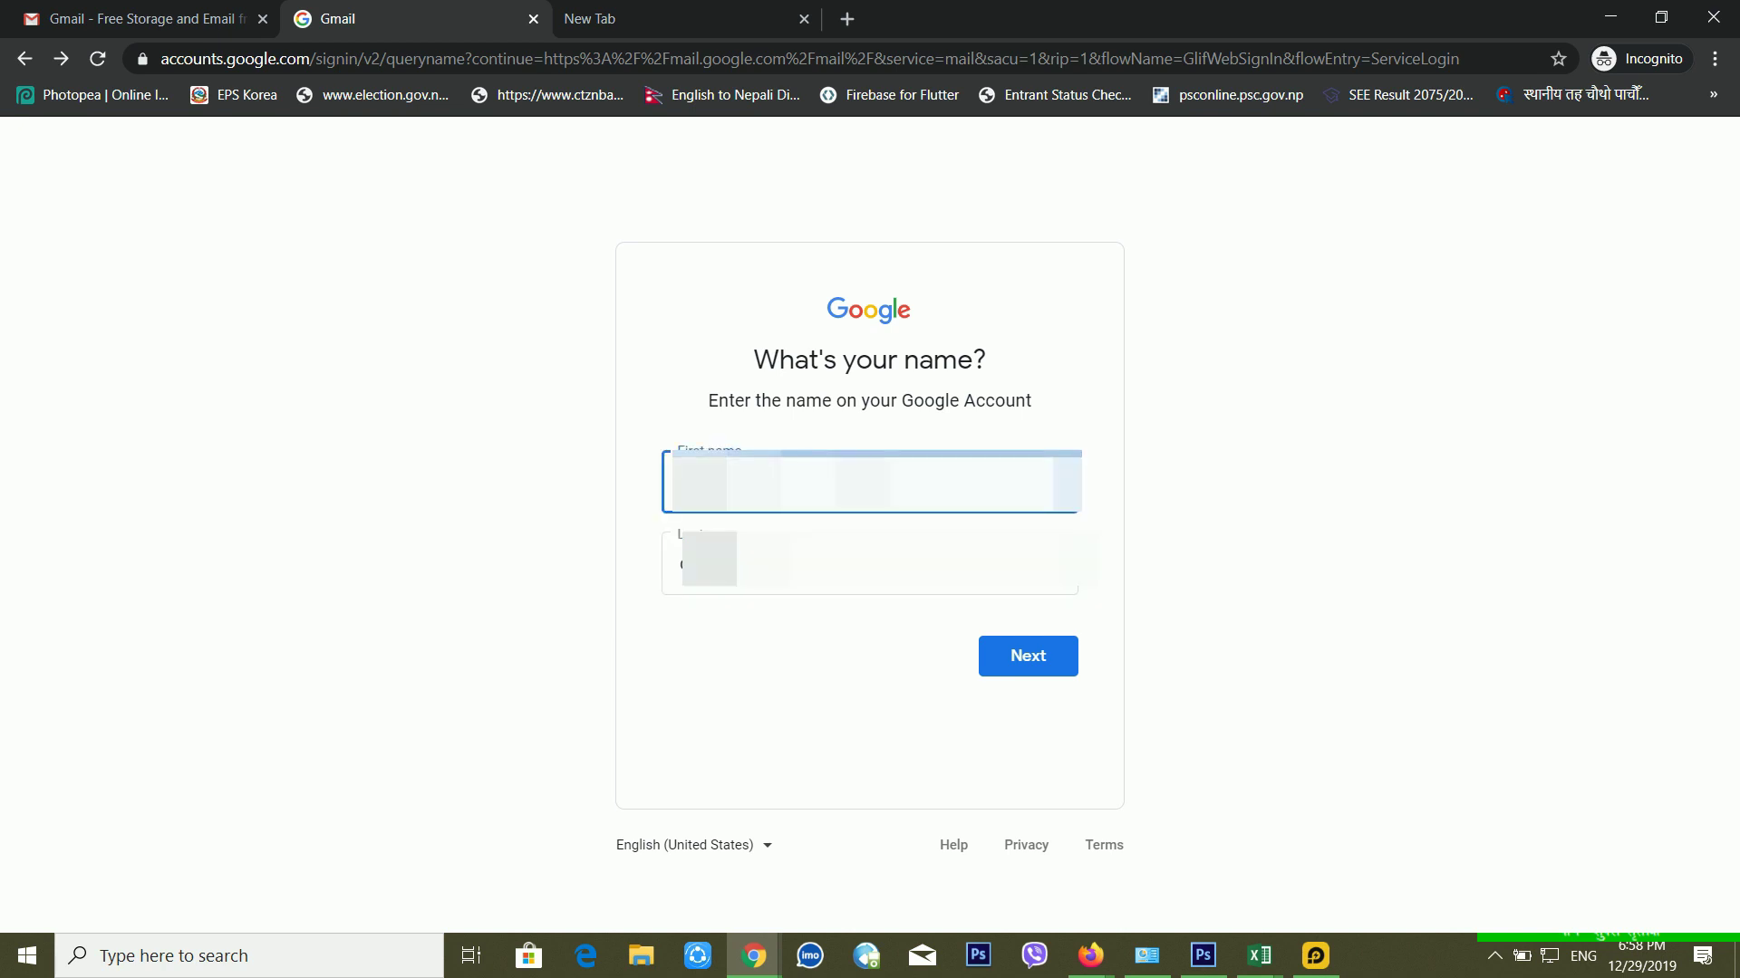
{"action": "left_click", "coordinate": [878, 563]}
{"action": "left_click", "coordinate": [878, 511]}
{"action": "left_click", "coordinate": [877, 564]}
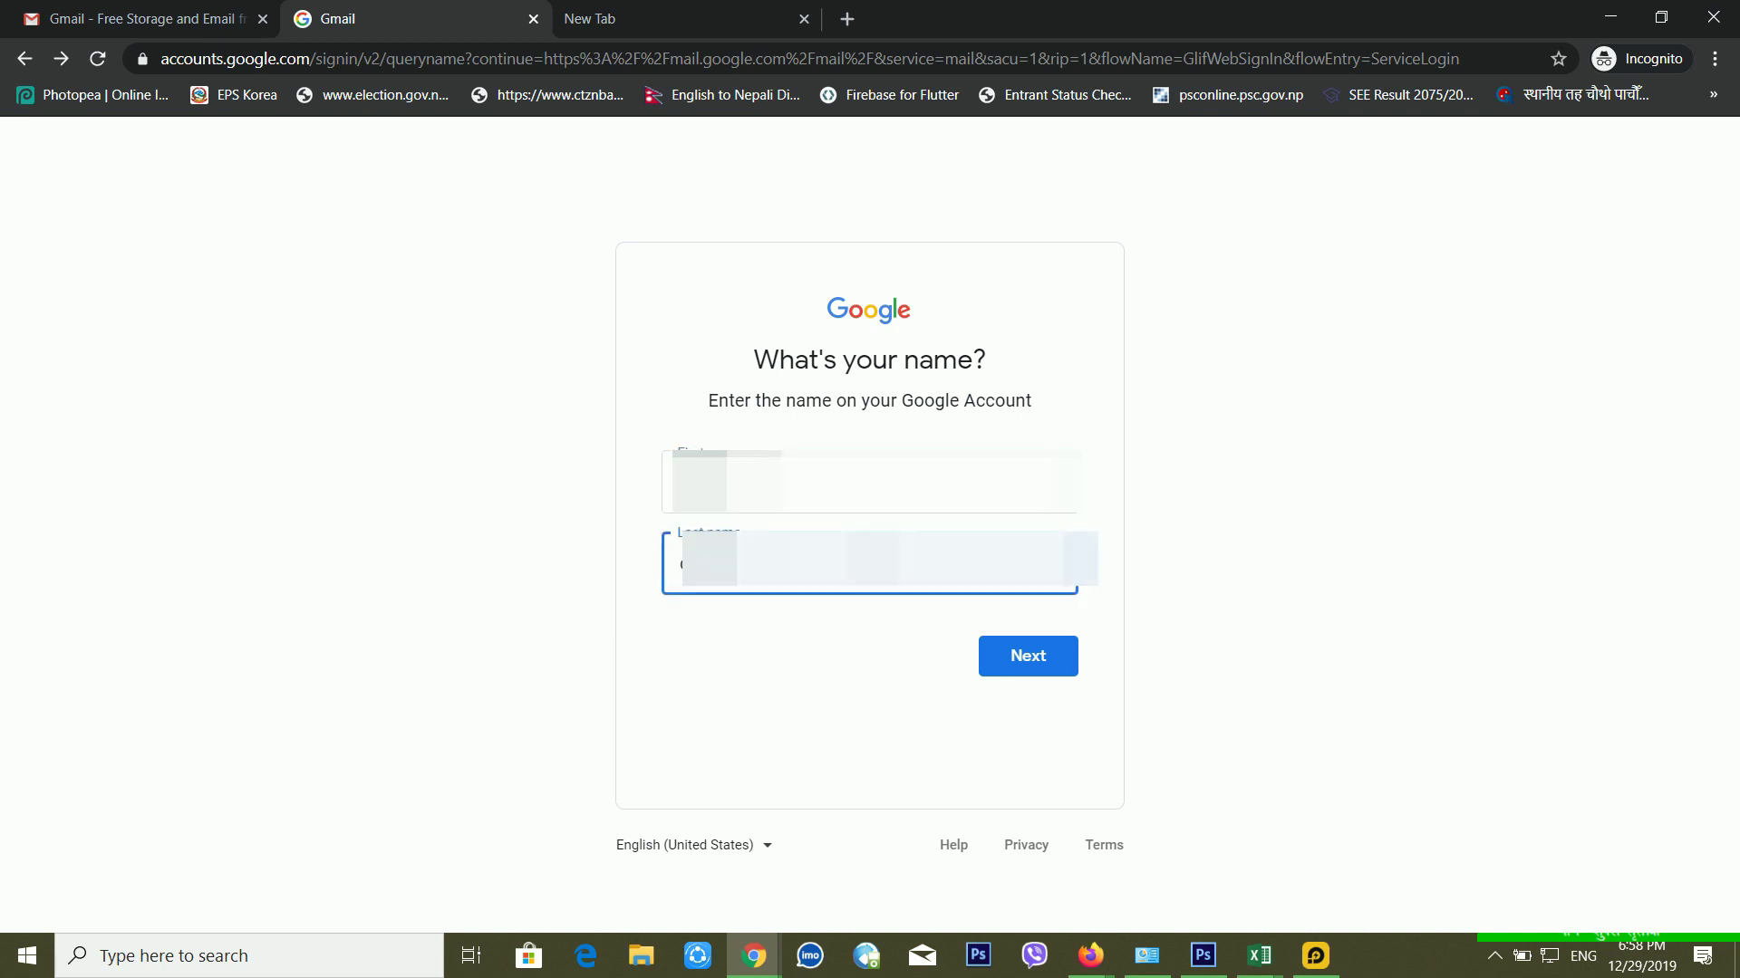
{"action": "left_click", "coordinate": [870, 482]}
{"action": "left_click", "coordinate": [878, 564]}
{"action": "left_click", "coordinate": [868, 508]}
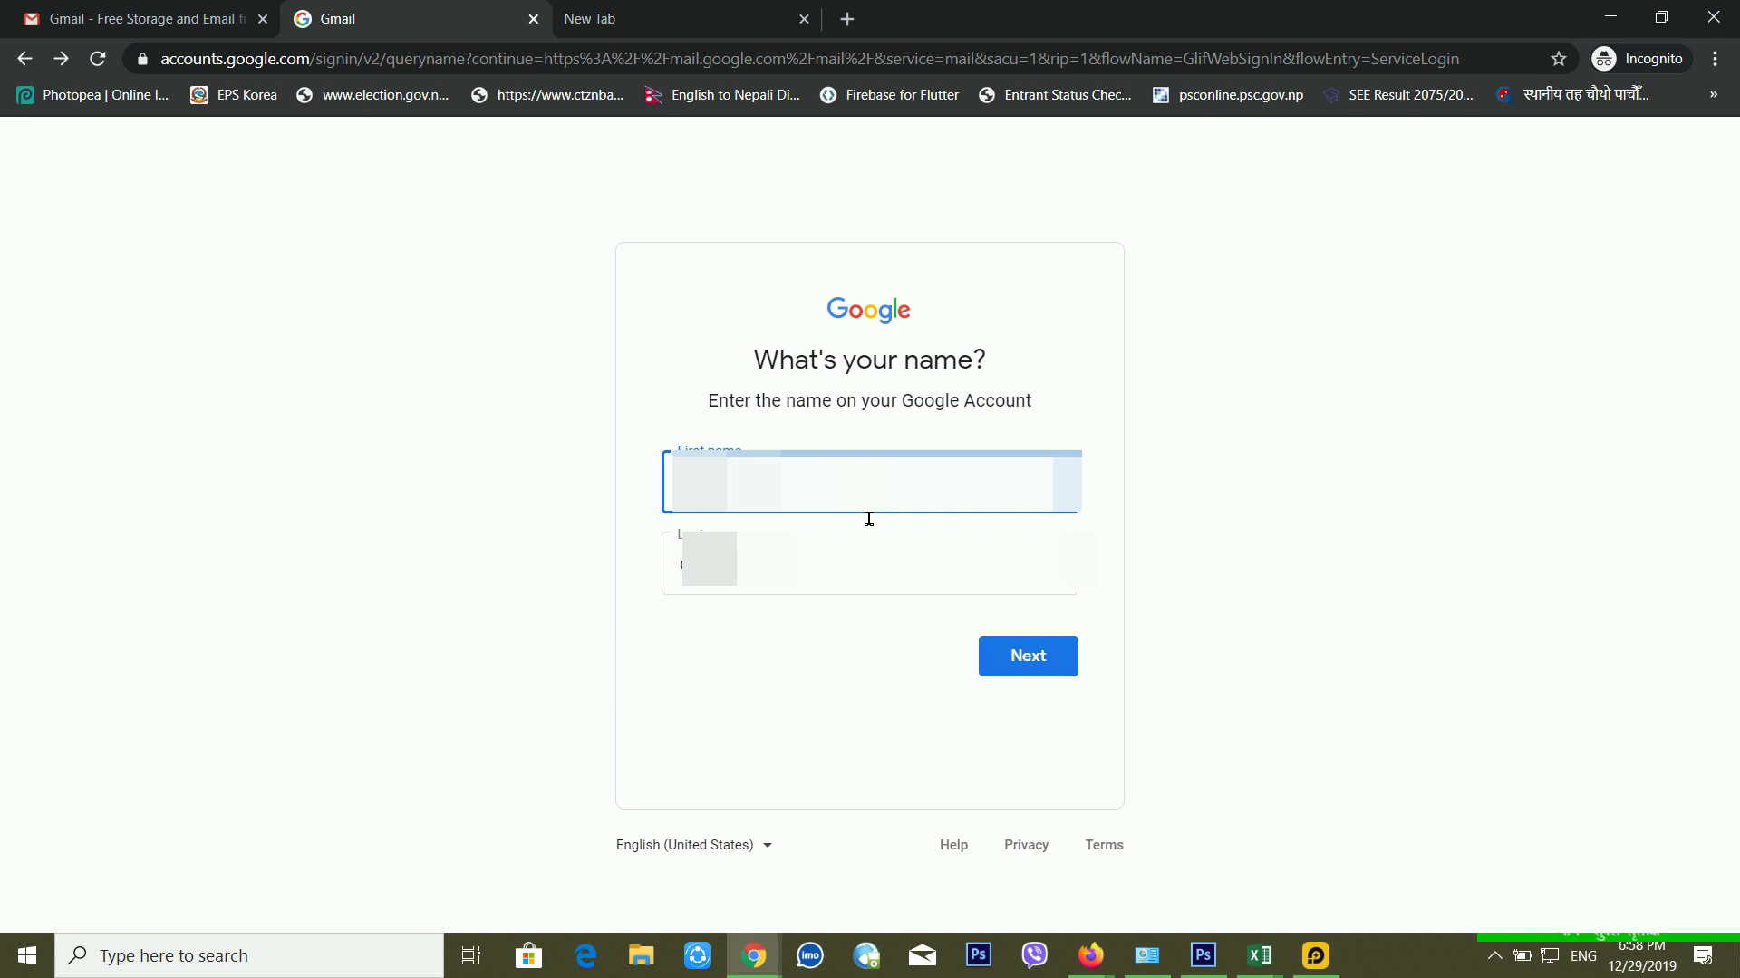
{"action": "key", "text": "Tab"}
{"action": "key", "text": "shift+Tab"}
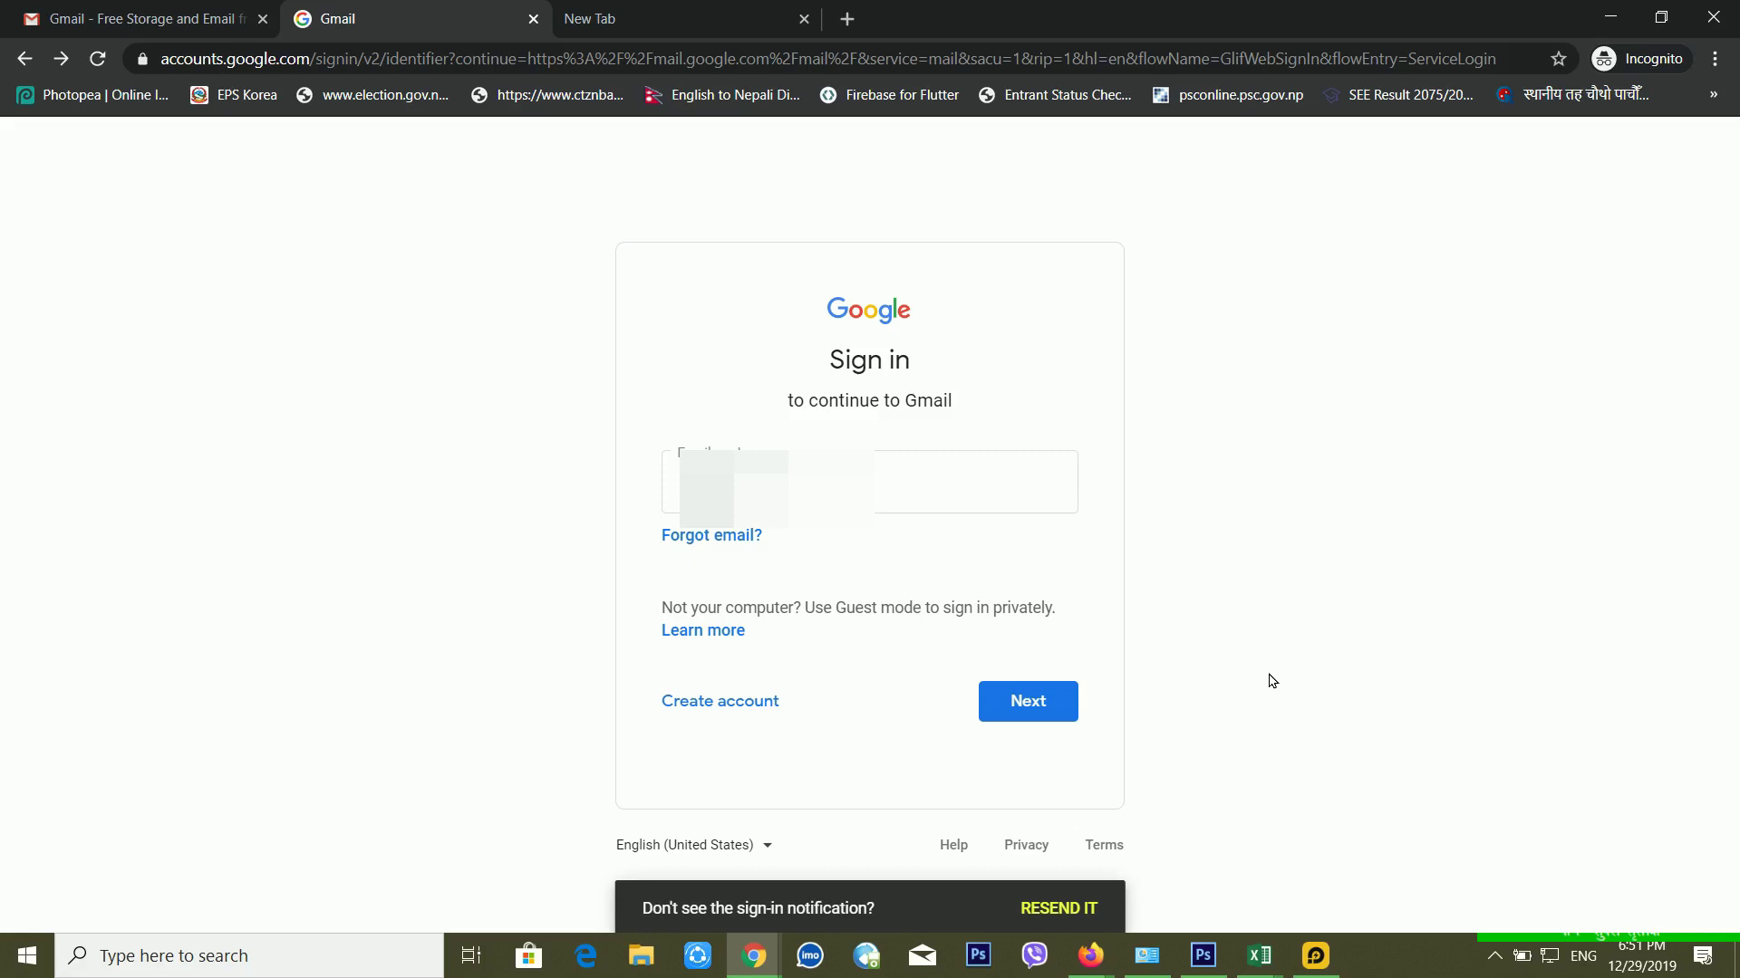
Step: Submit the account's email, then choose Forgot password? to reach the last-password prompt
{"action": "left_click", "coordinate": [901, 494]}
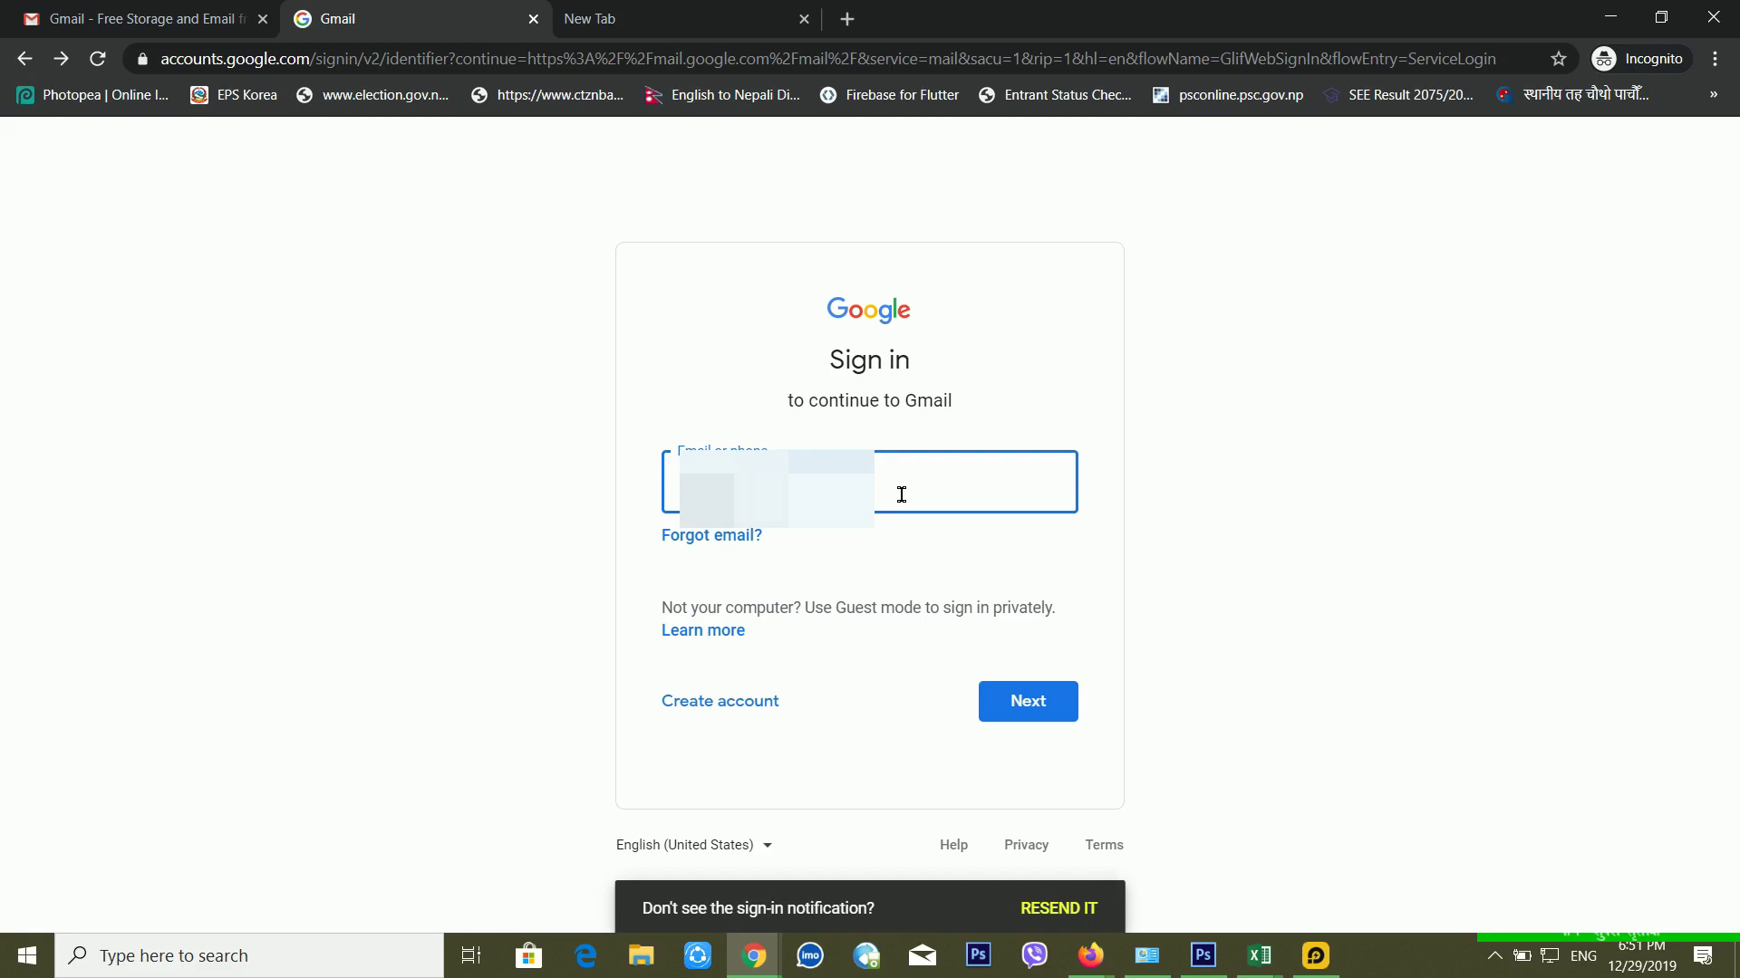
{"action": "key", "text": "Return"}
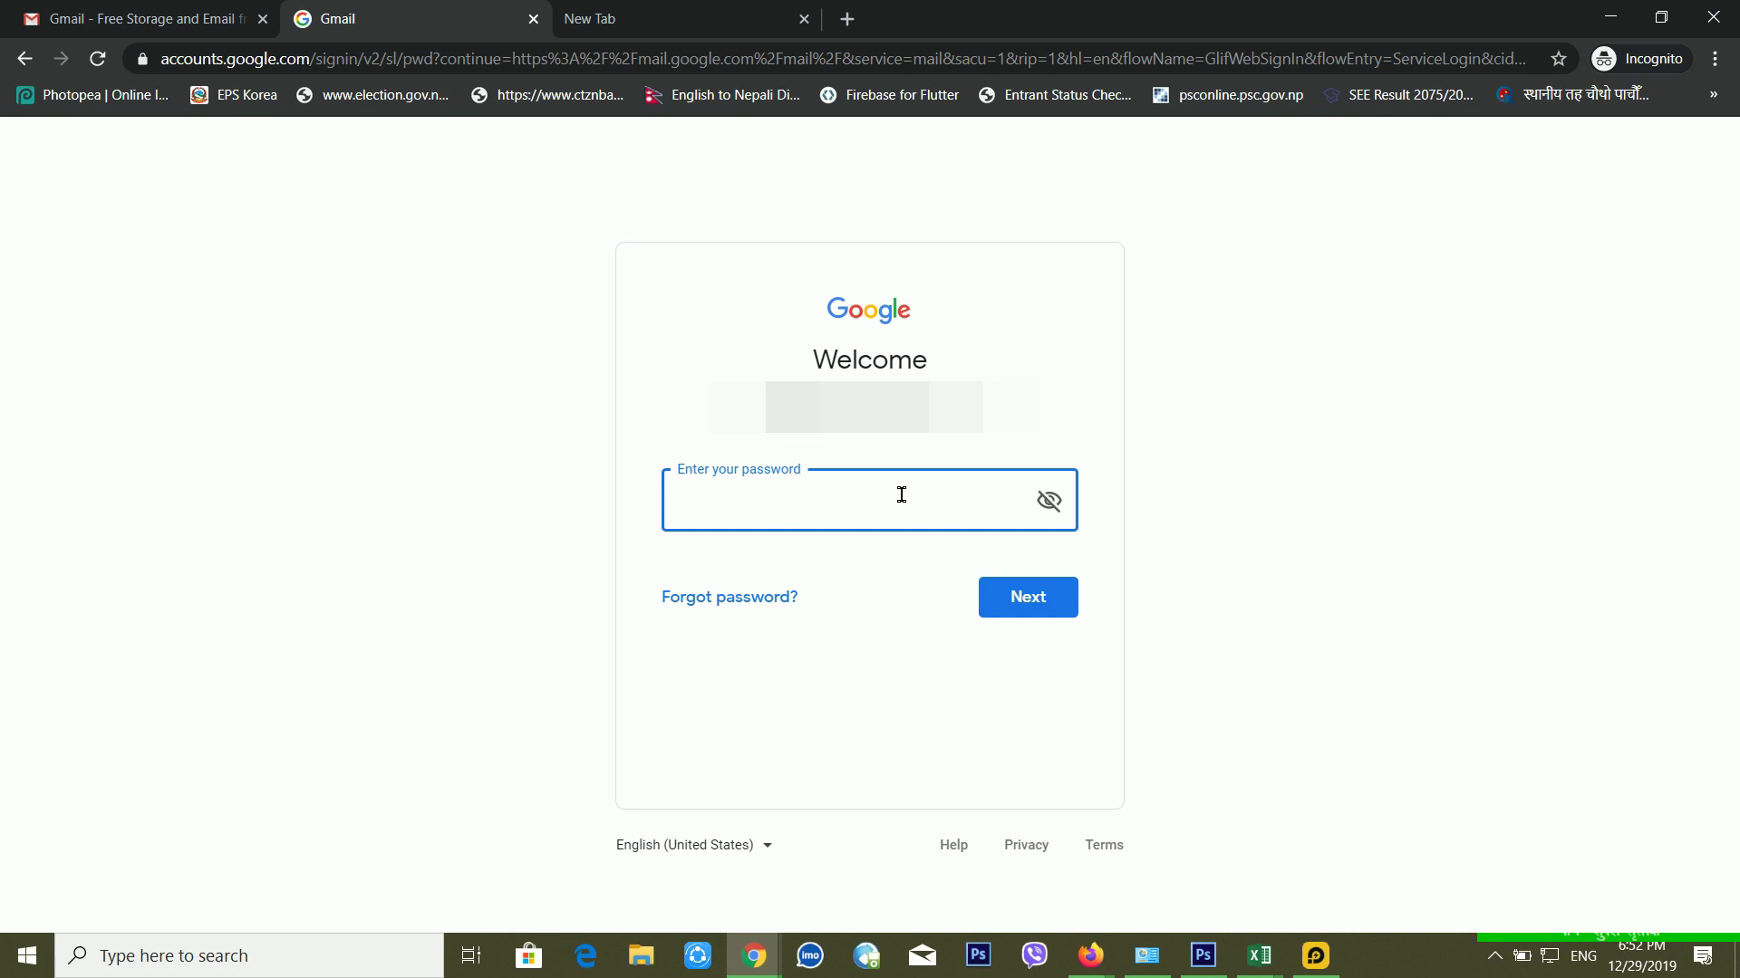
{"action": "left_click", "coordinate": [752, 604]}
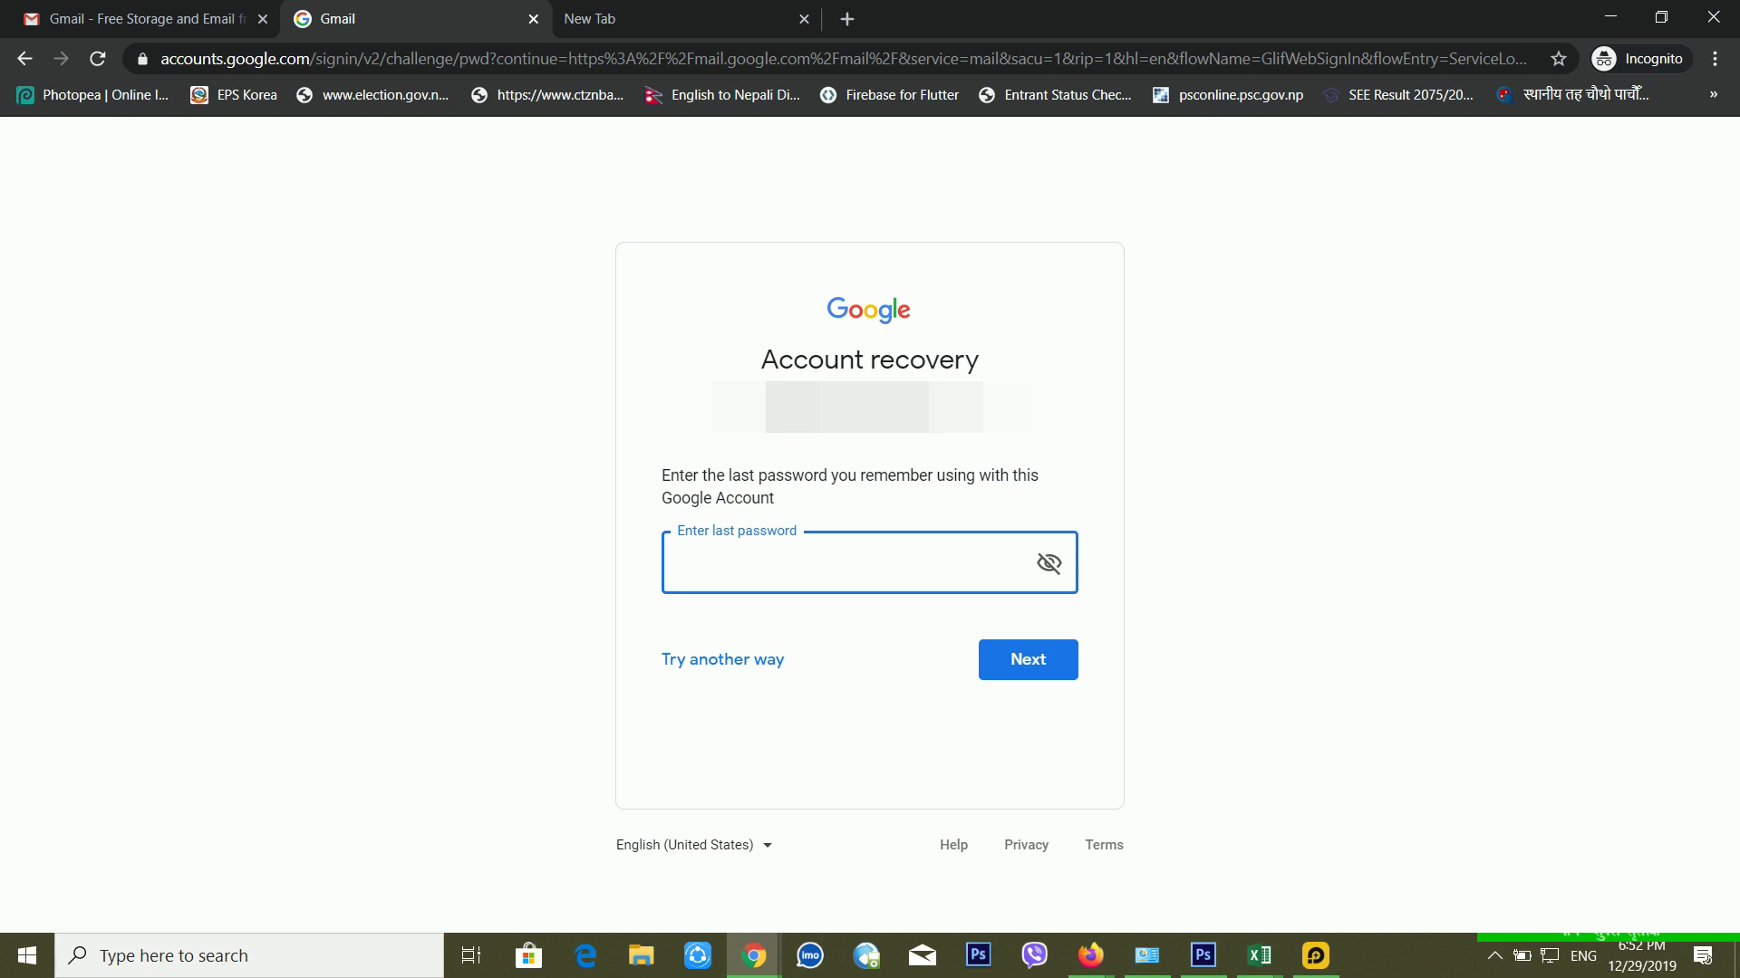
Step: Choose Try another way to get the 'tap 43' phone prompt, then bring up LDPlayer
{"action": "left_click", "coordinate": [749, 669]}
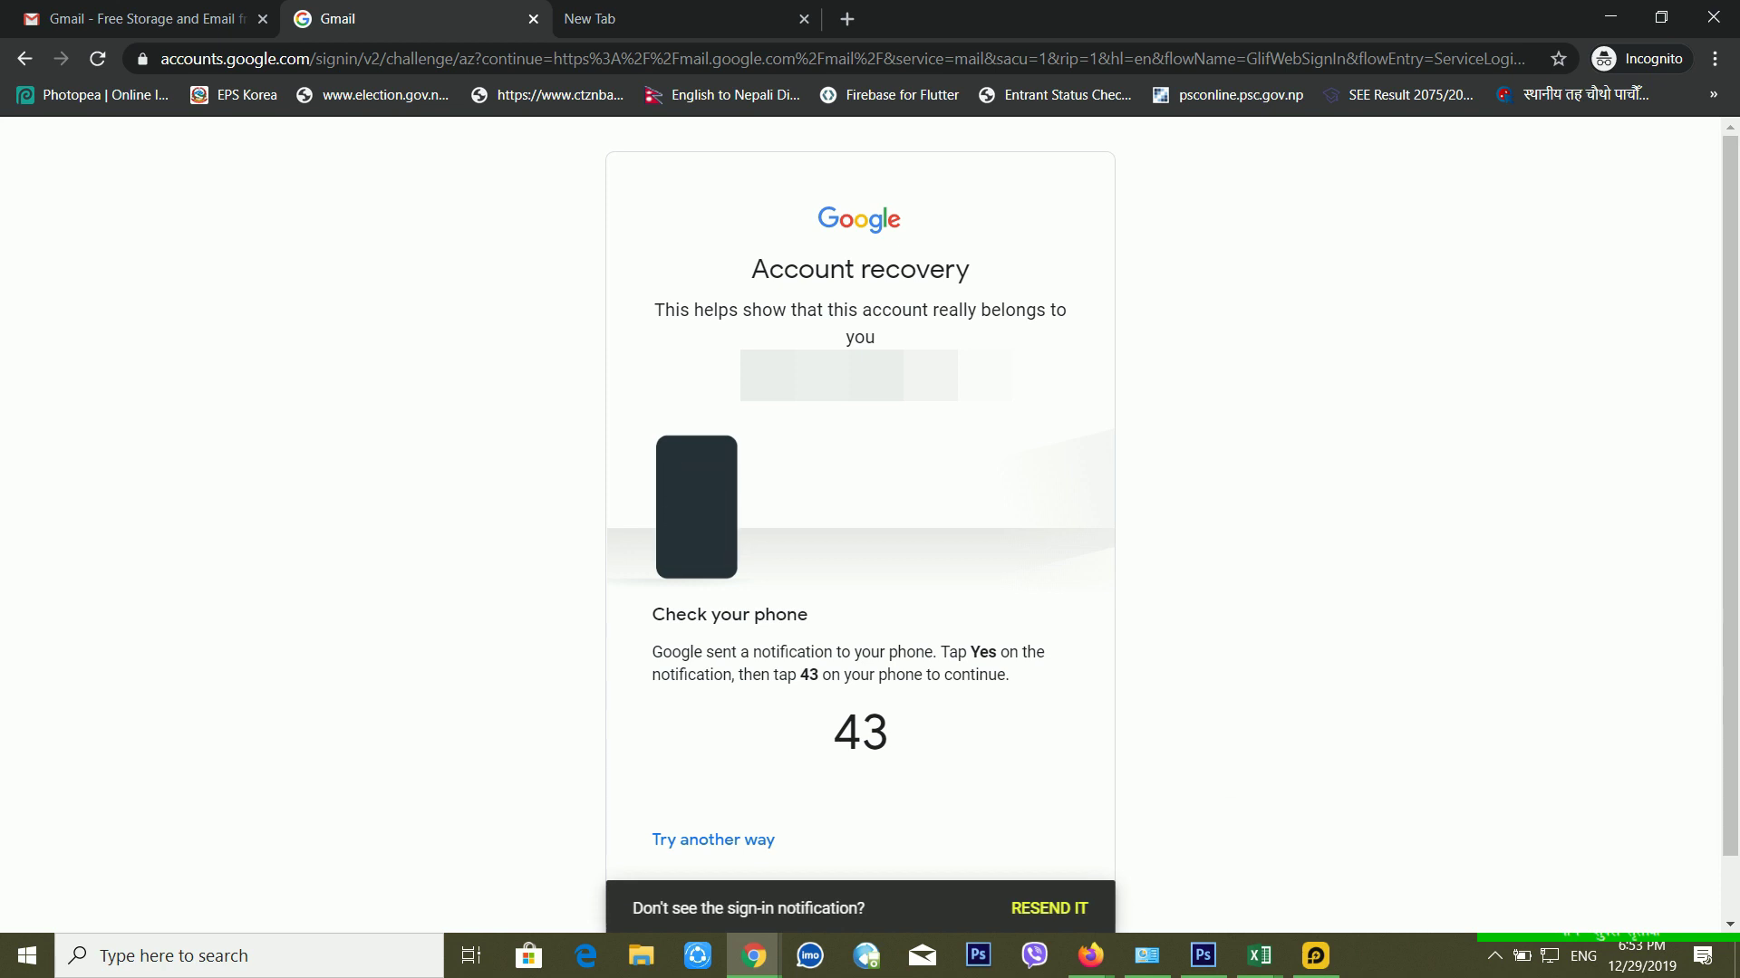
{"action": "left_click", "coordinate": [1316, 956]}
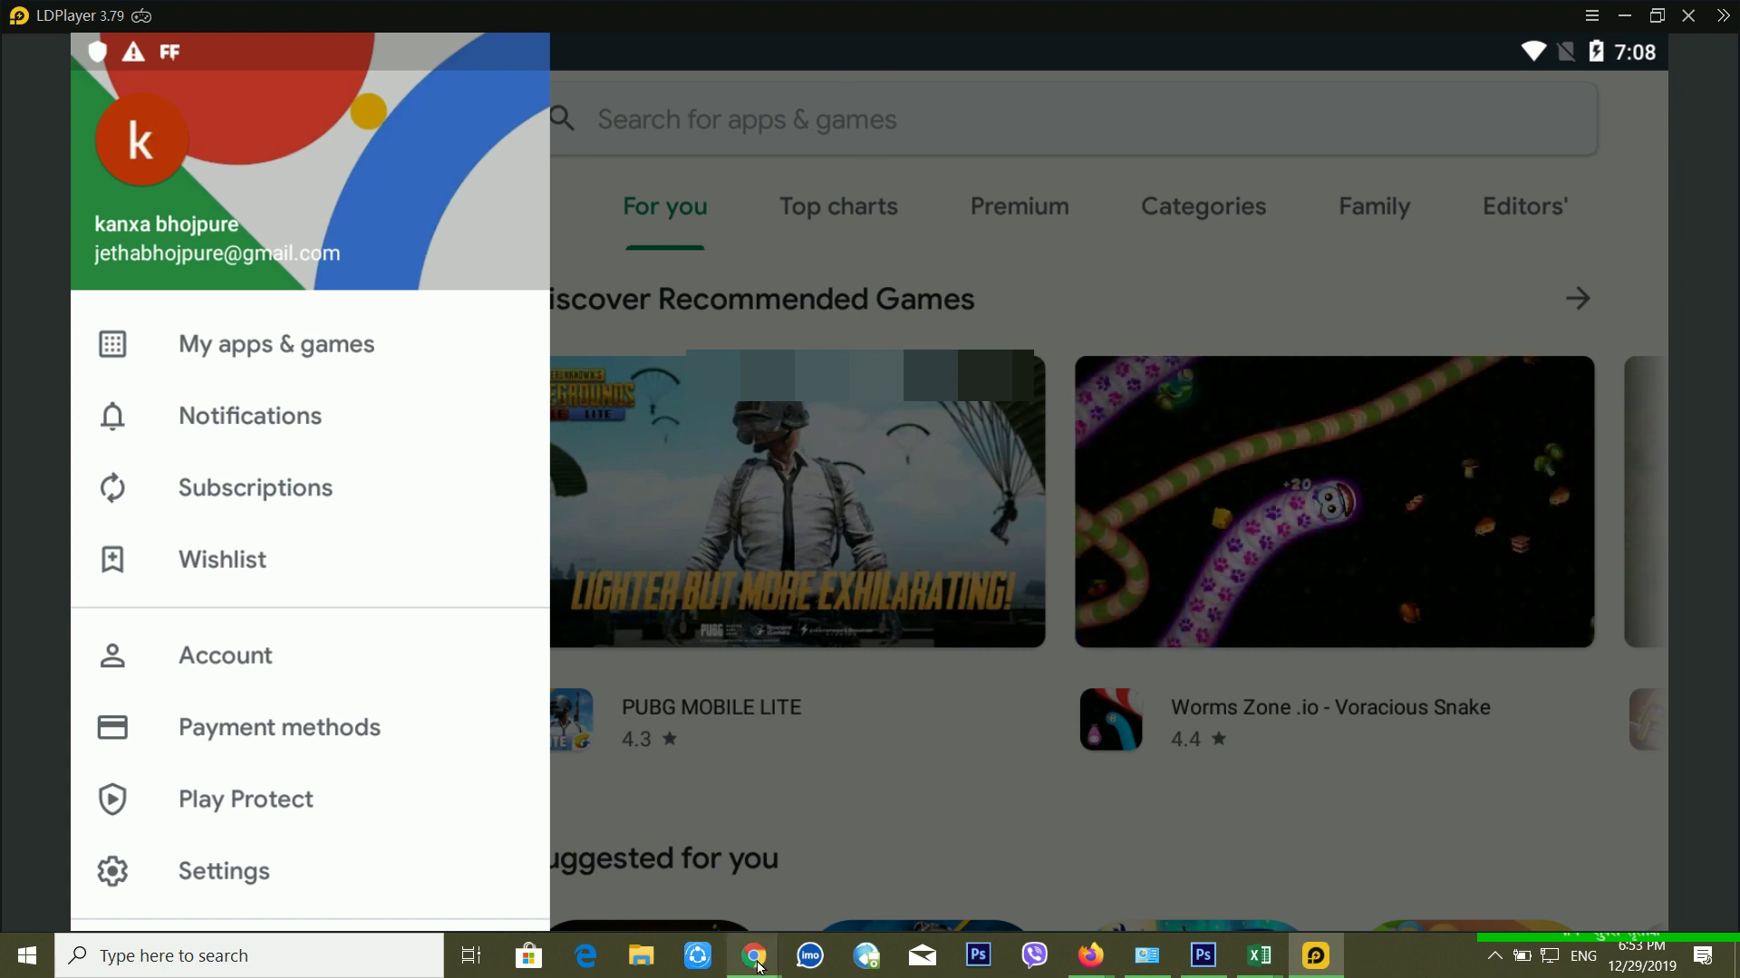
Step: Check the Play Store account in LDPlayer, then return to Chrome's Check your phone page showing 43
{"action": "mouse_move", "coordinate": [759, 965]}
{"action": "left_click", "coordinate": [870, 843]}
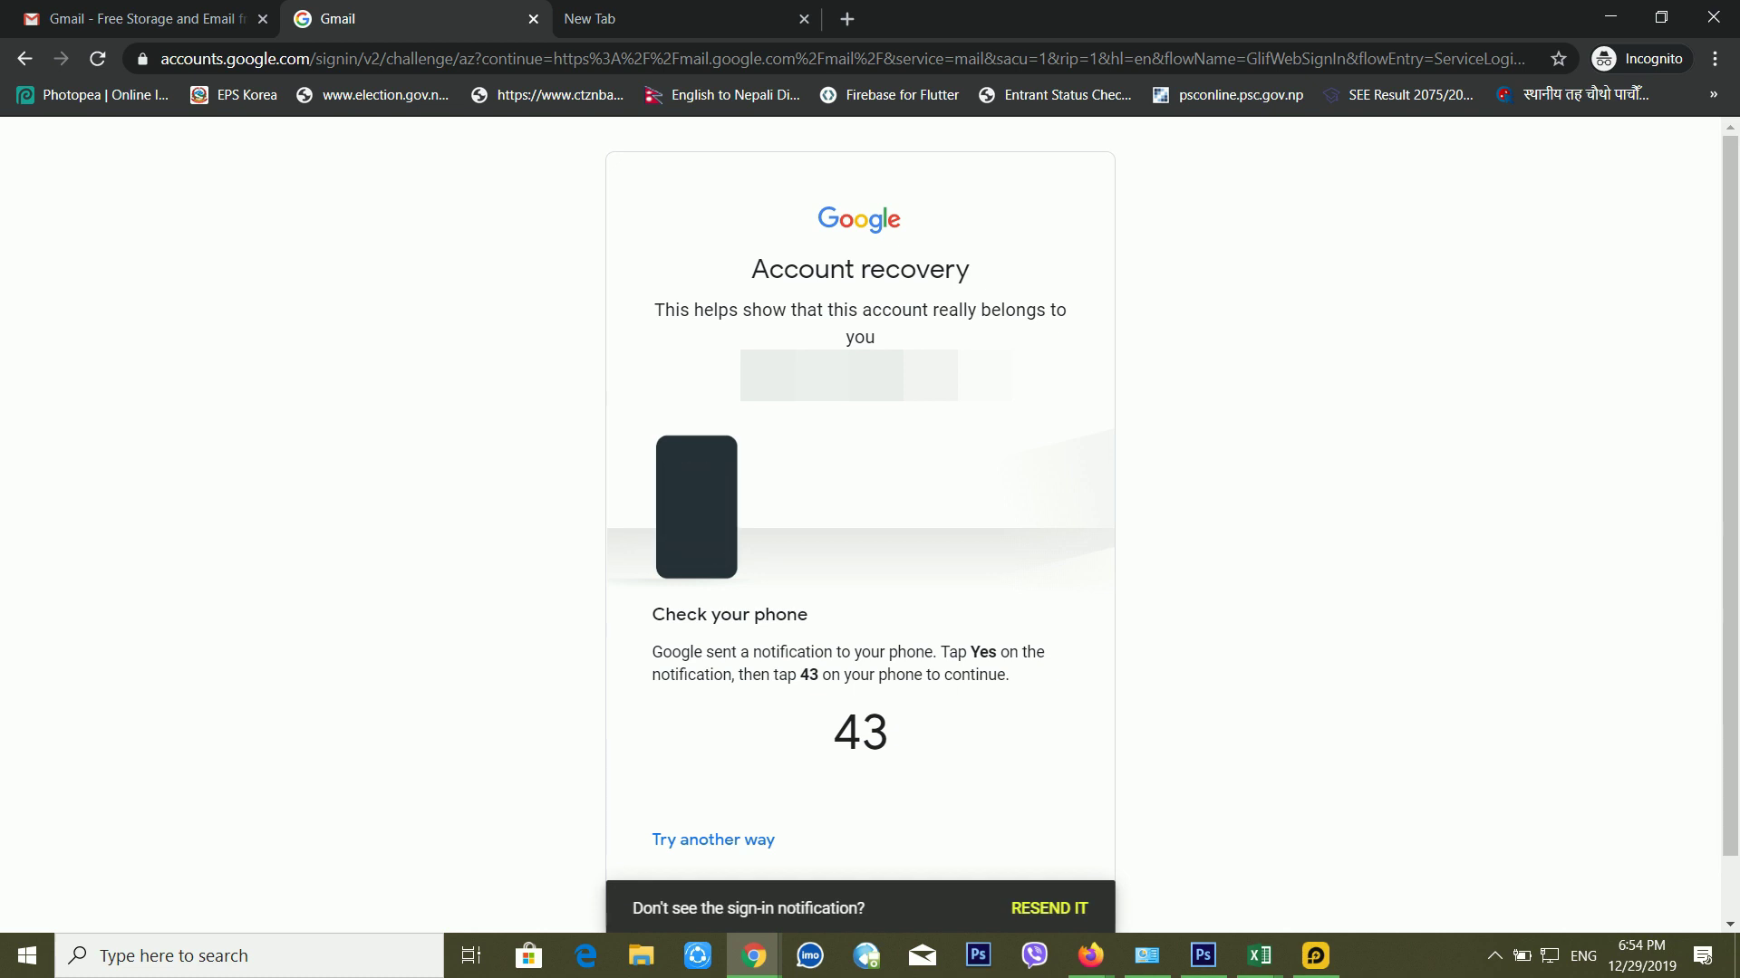
{"action": "left_click", "coordinate": [1314, 955]}
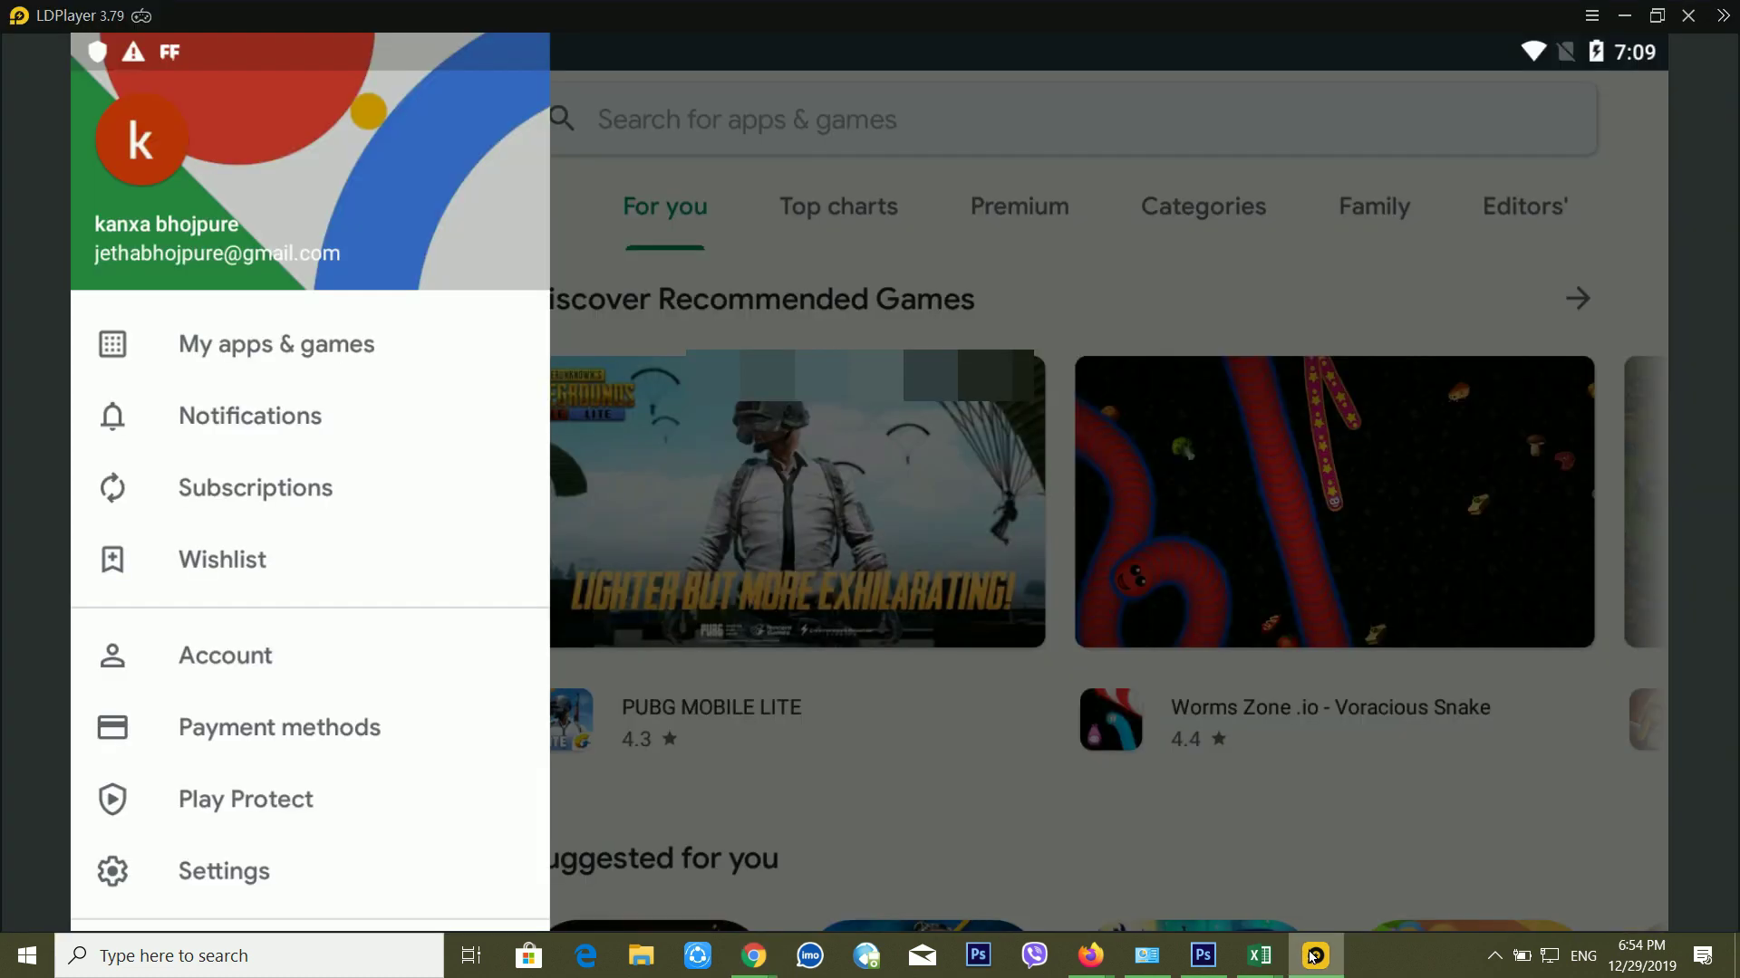
{"action": "left_click", "coordinate": [1314, 955]}
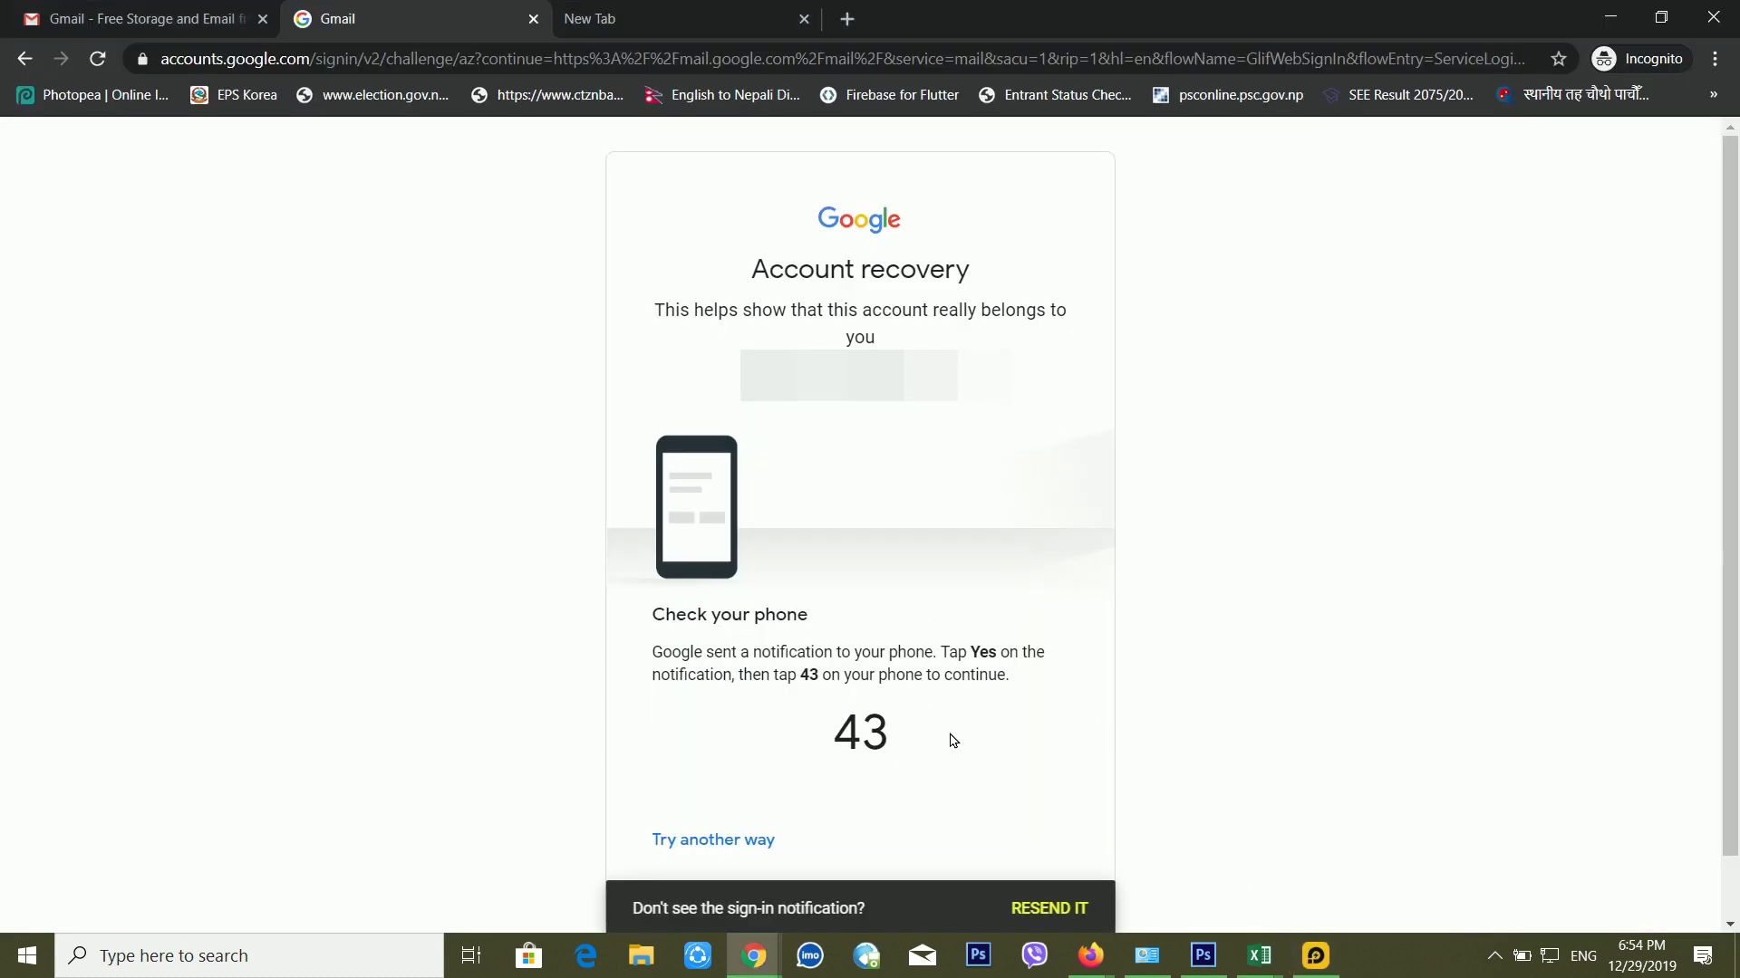